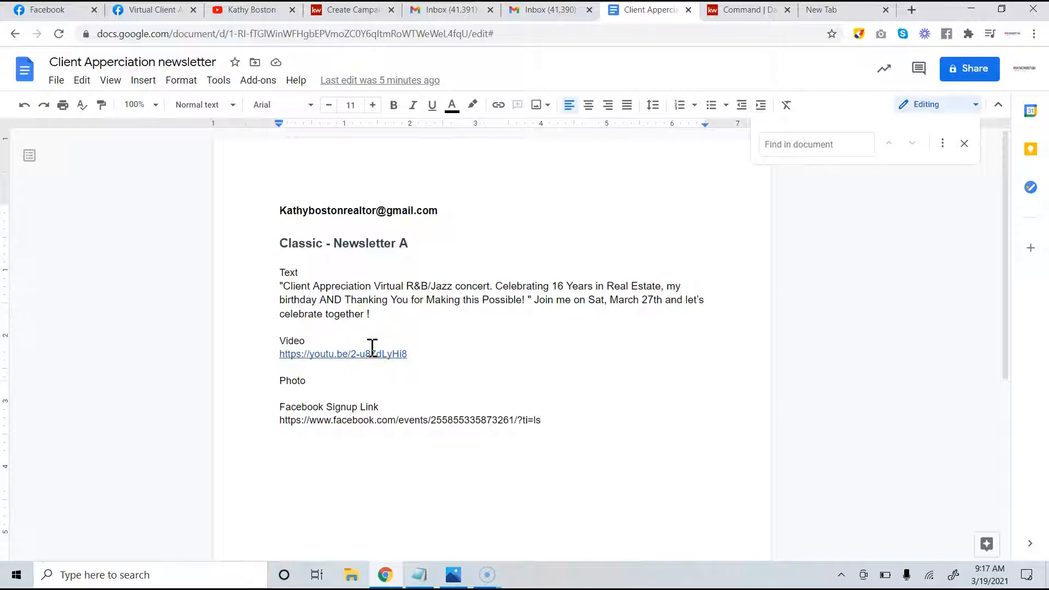
Delete the stray opening quote and the space before the final '!', then switch to KW Command
click(283, 282)
key(BackSpace)
click(367, 313)
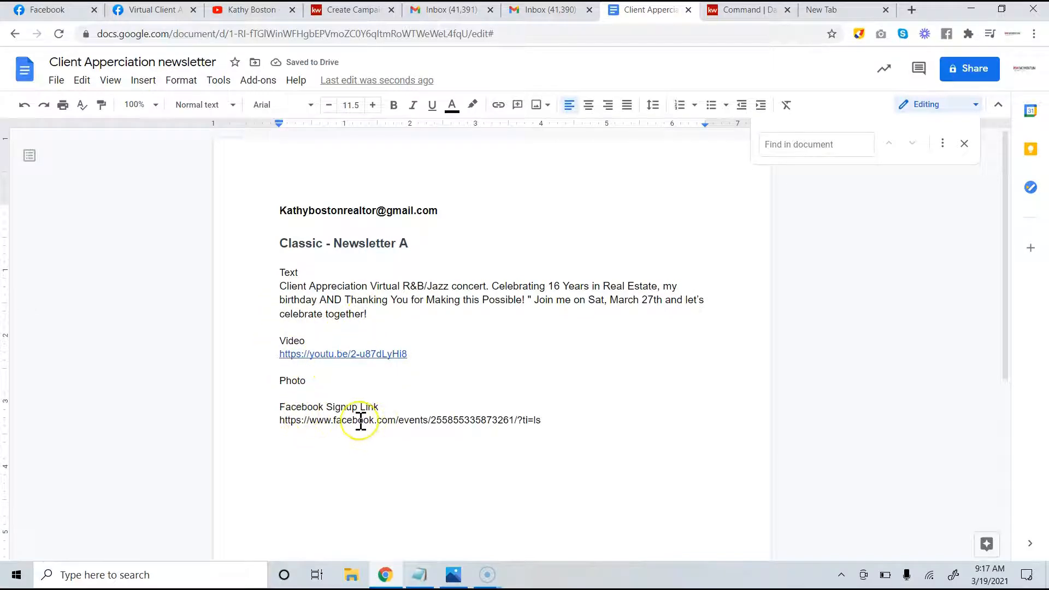
drag(409, 243, 281, 241)
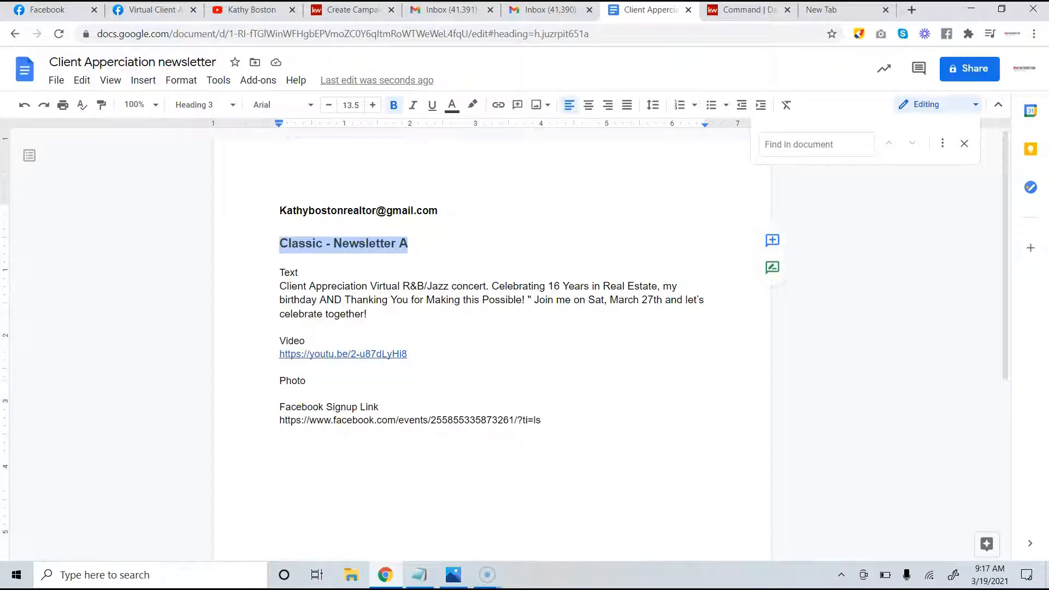
click(747, 12)
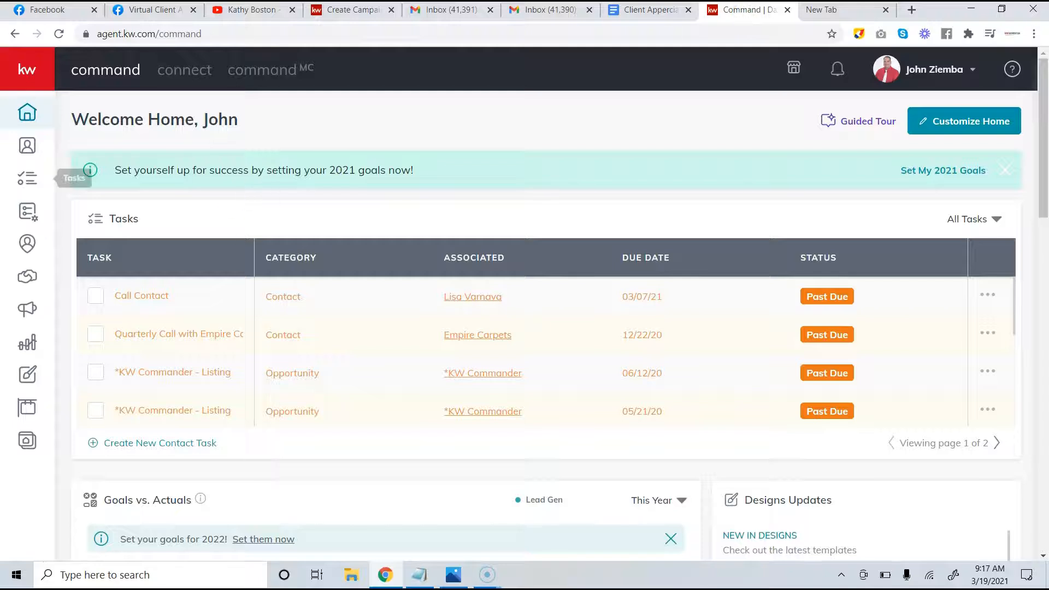
Start a new contact from the Contacts list and enter the host's full name
click(25, 147)
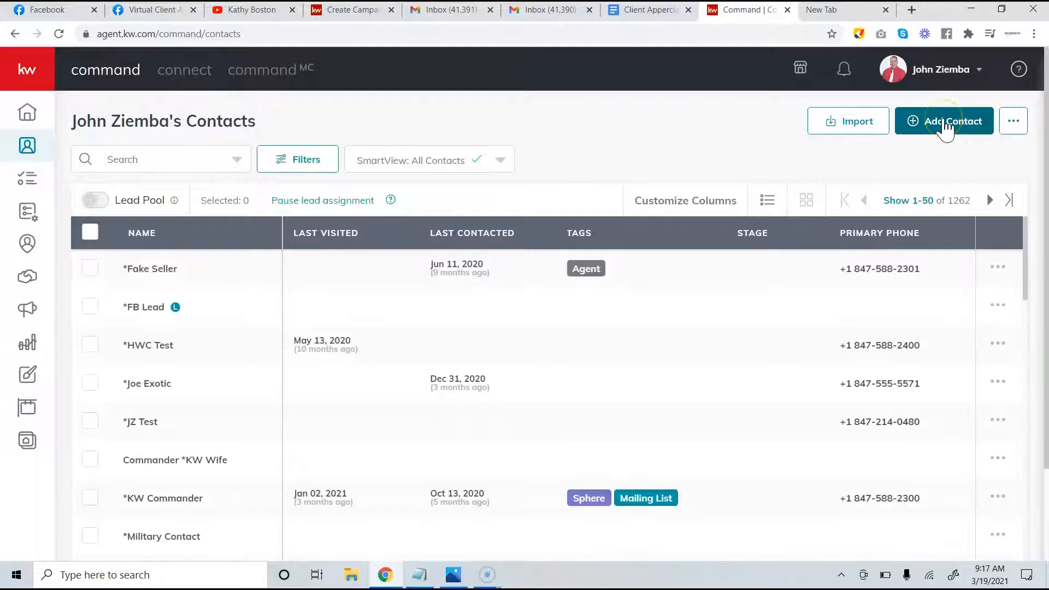
click(495, 577)
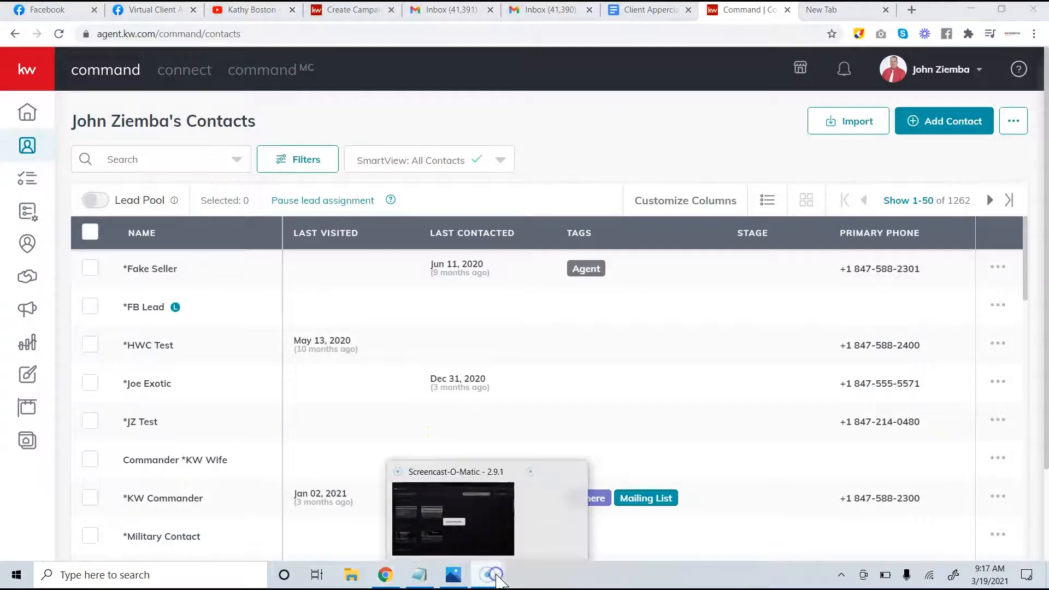
click(445, 522)
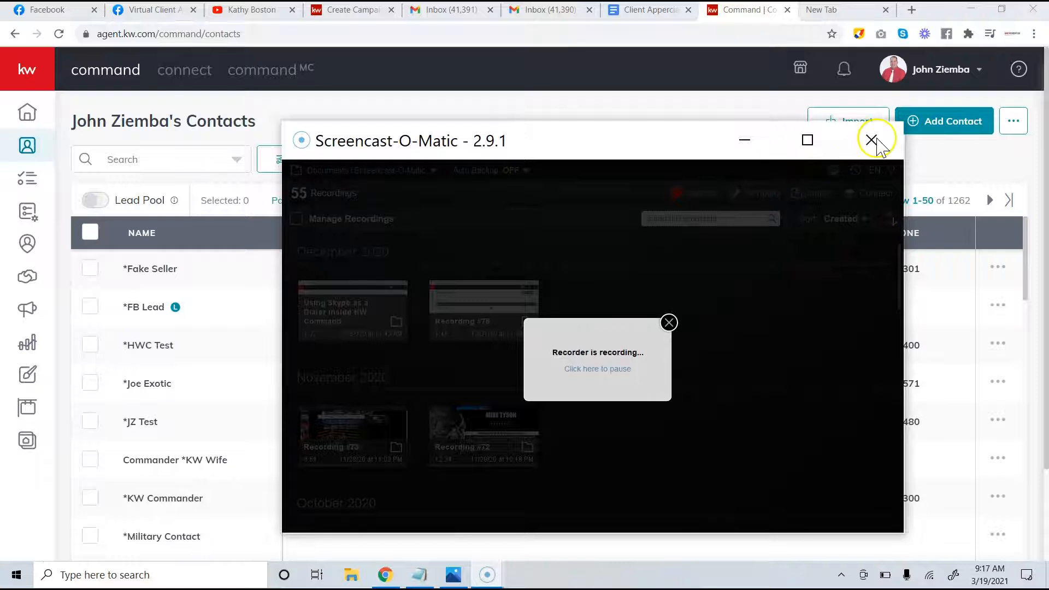
click(877, 141)
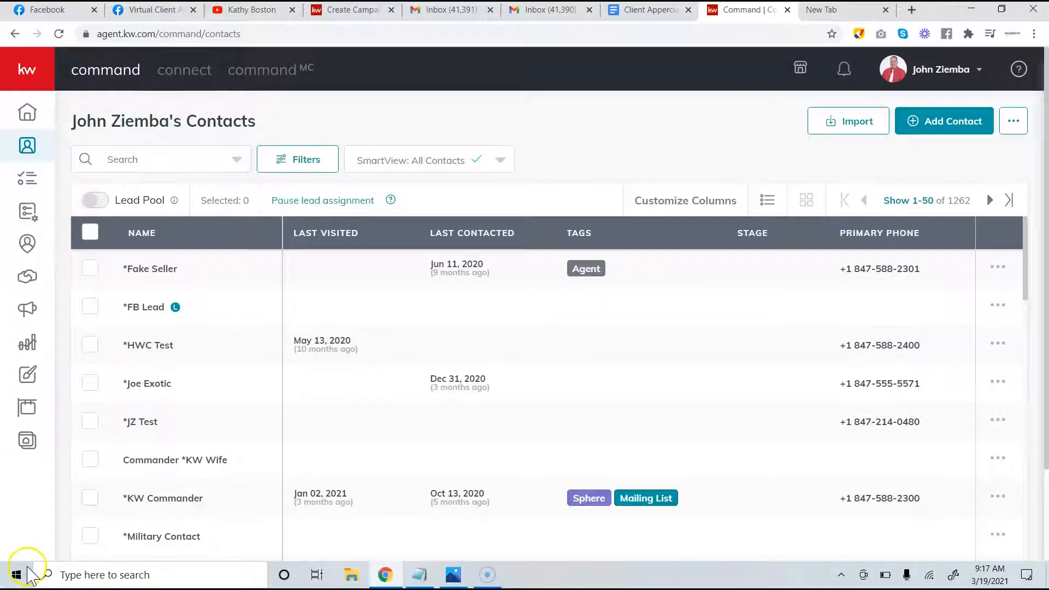
click(928, 127)
click(381, 146)
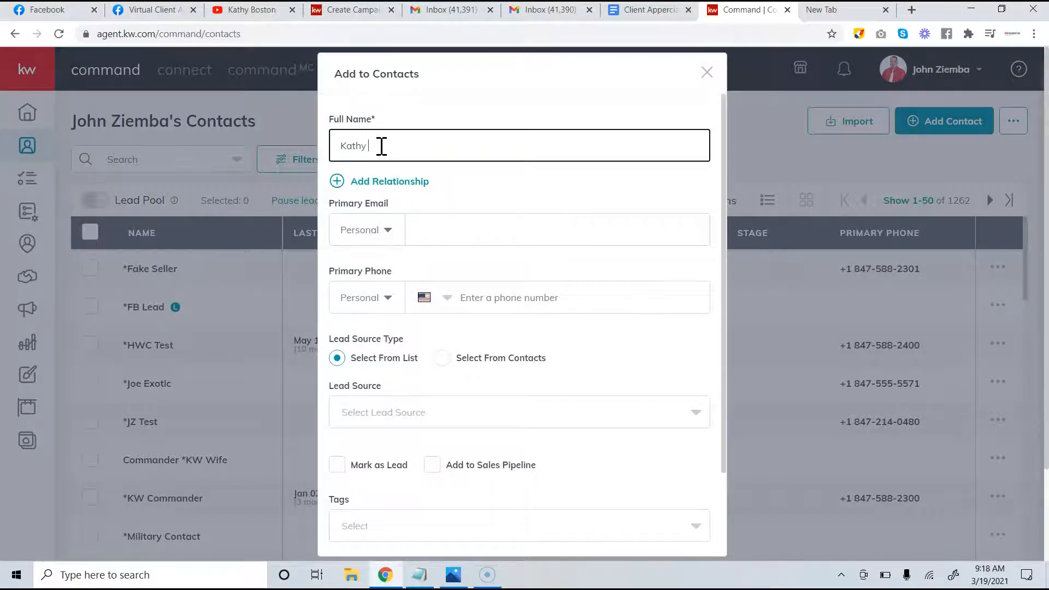
Copy the host's e-mail from the newsletter doc into Primary Email and create the contact
click(648, 10)
drag(438, 212, 285, 216)
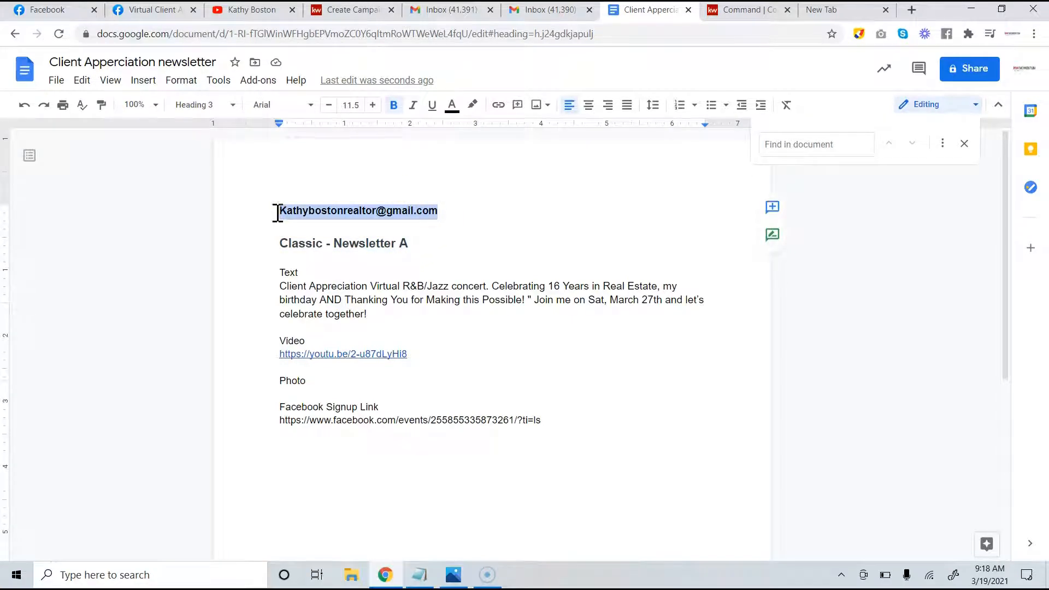
click(719, 16)
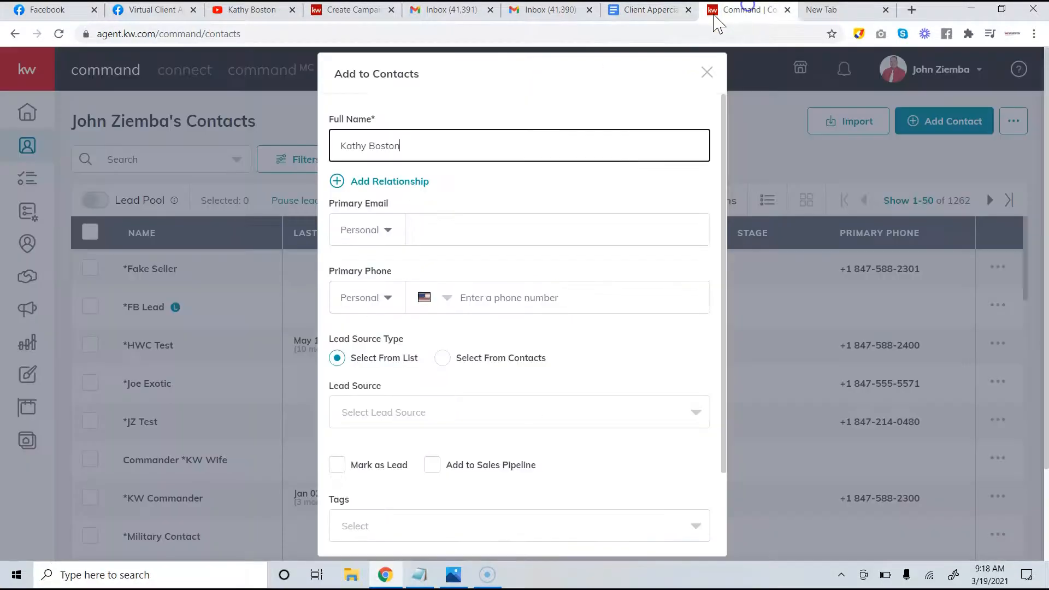
click(429, 231)
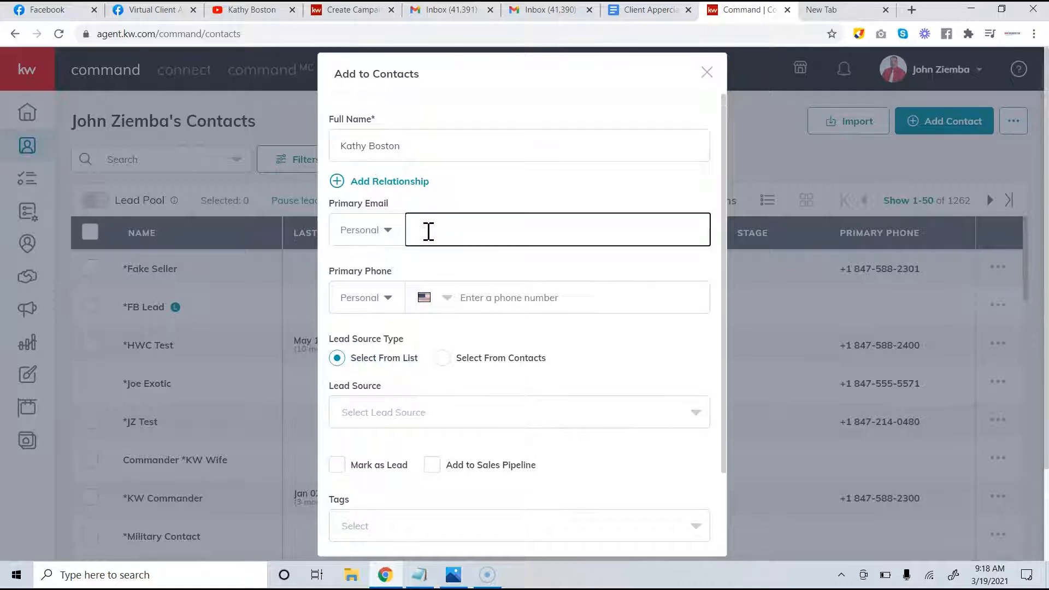
key(ctrl+v)
scroll(518, 407, down, 1)
scroll(517, 412, up, 1)
scroll(452, 281, down, 2)
click(569, 538)
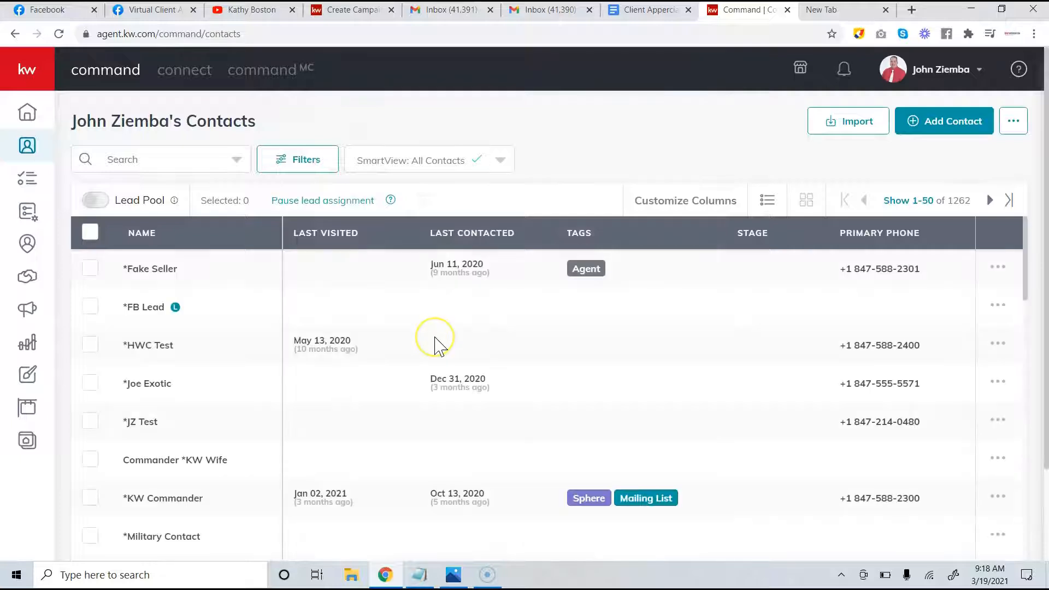
Go to Campaigns, then Emails, then Configure Lists to reach the My Email List page
click(32, 75)
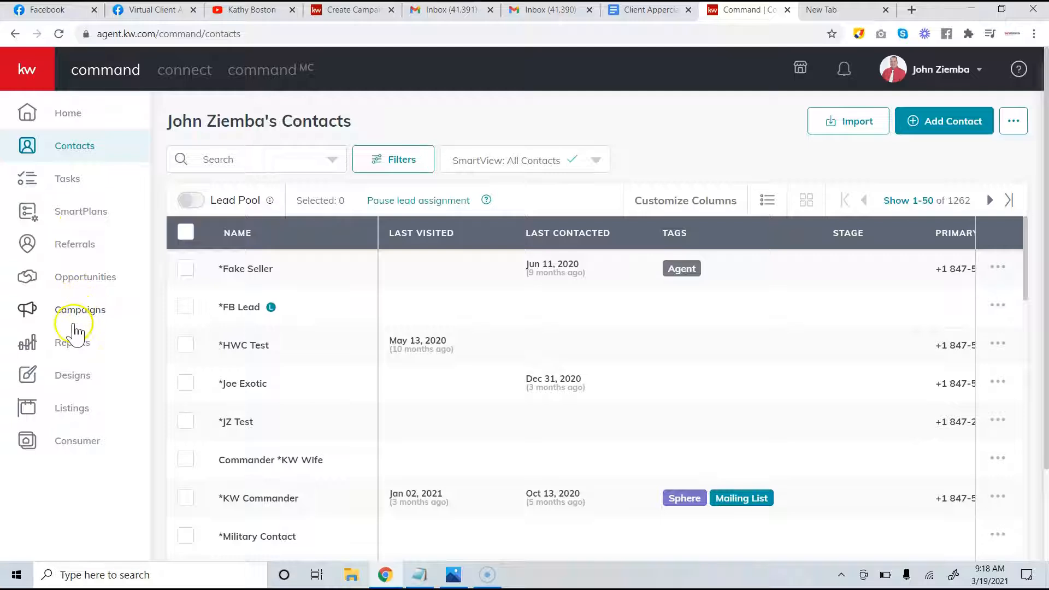
click(75, 315)
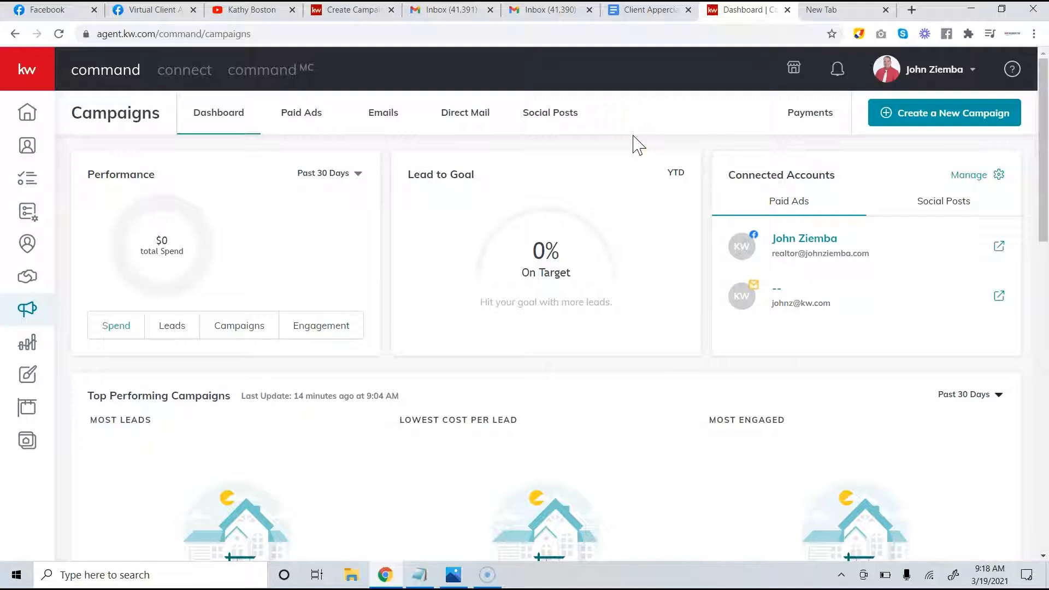
click(391, 121)
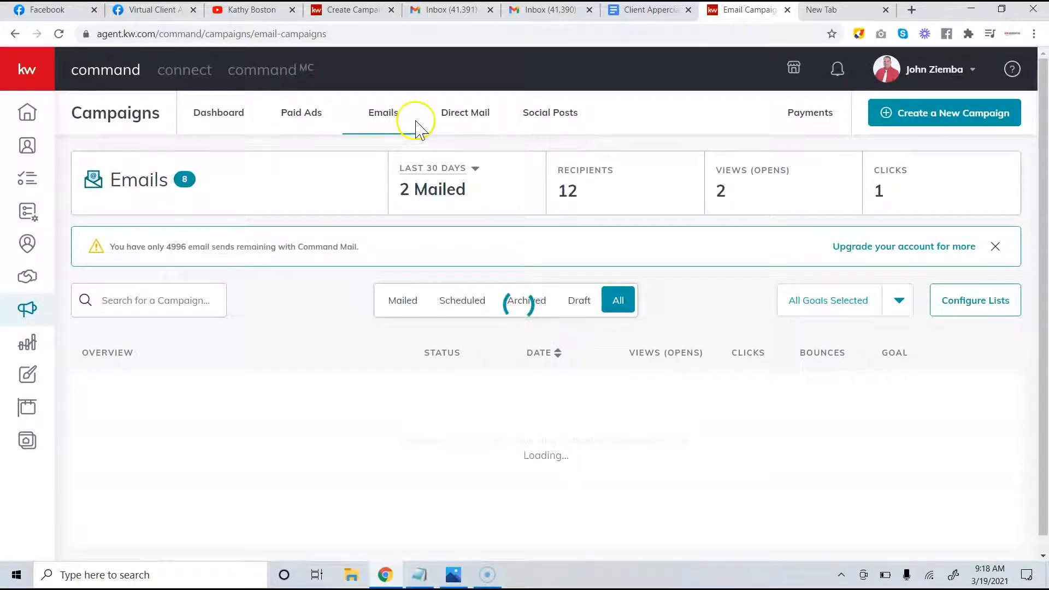
click(974, 306)
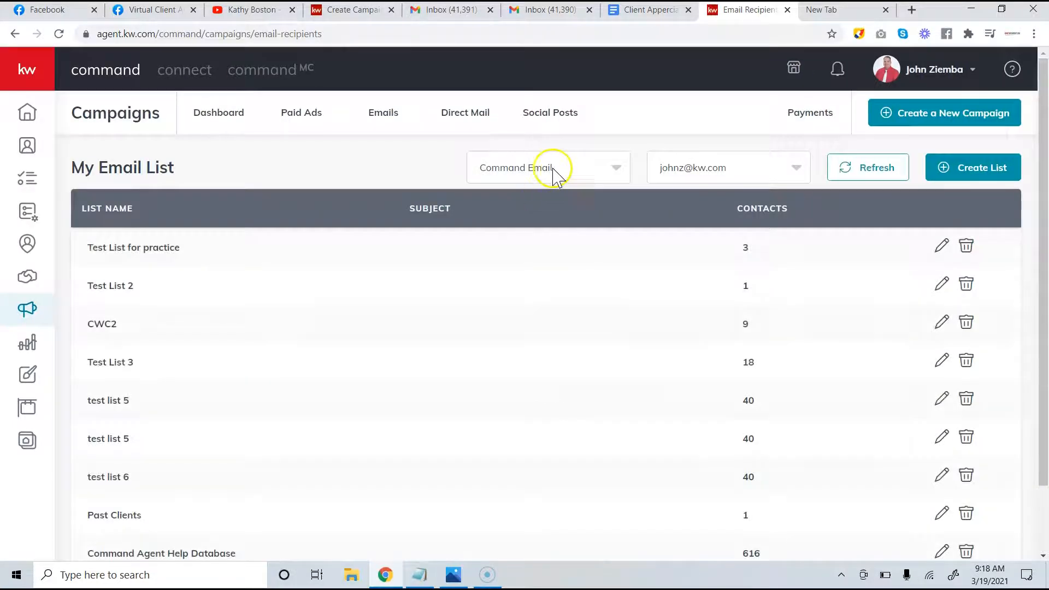
Choose Command Email as the list source, keep the only sending account, and begin a new list
click(554, 168)
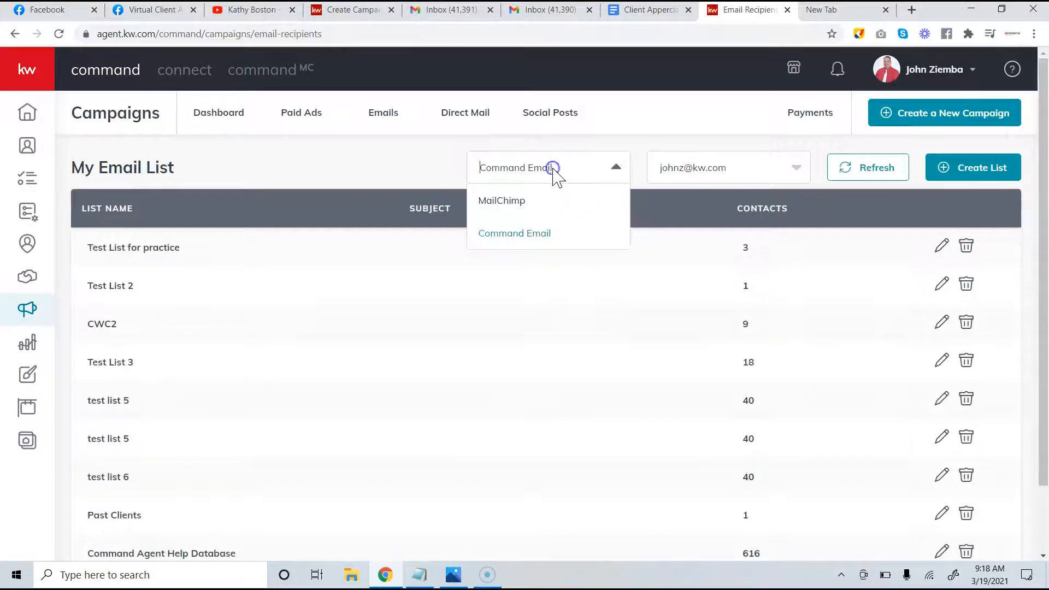
click(528, 238)
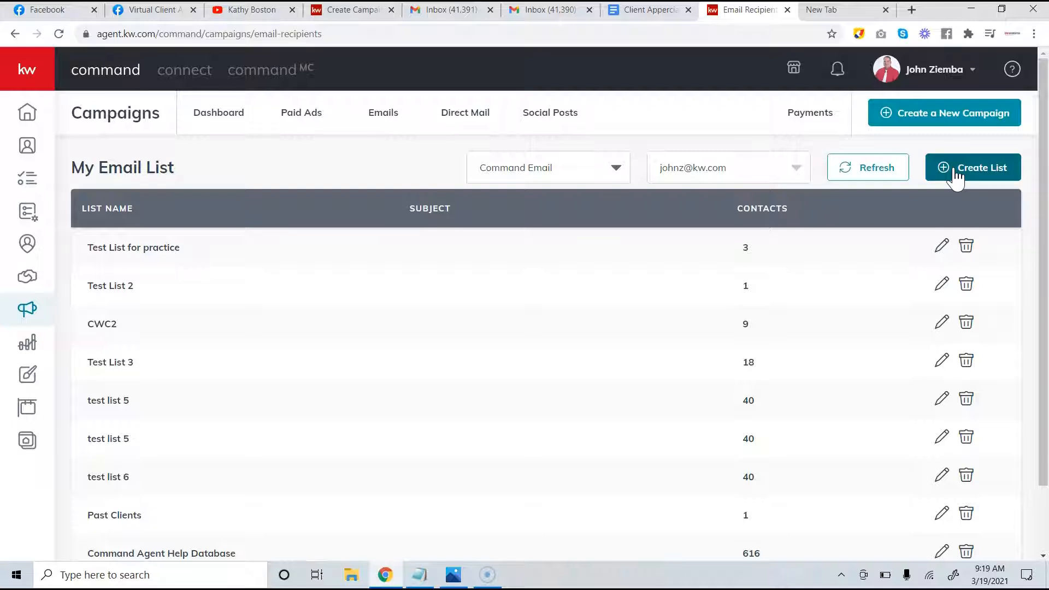
click(797, 167)
click(796, 167)
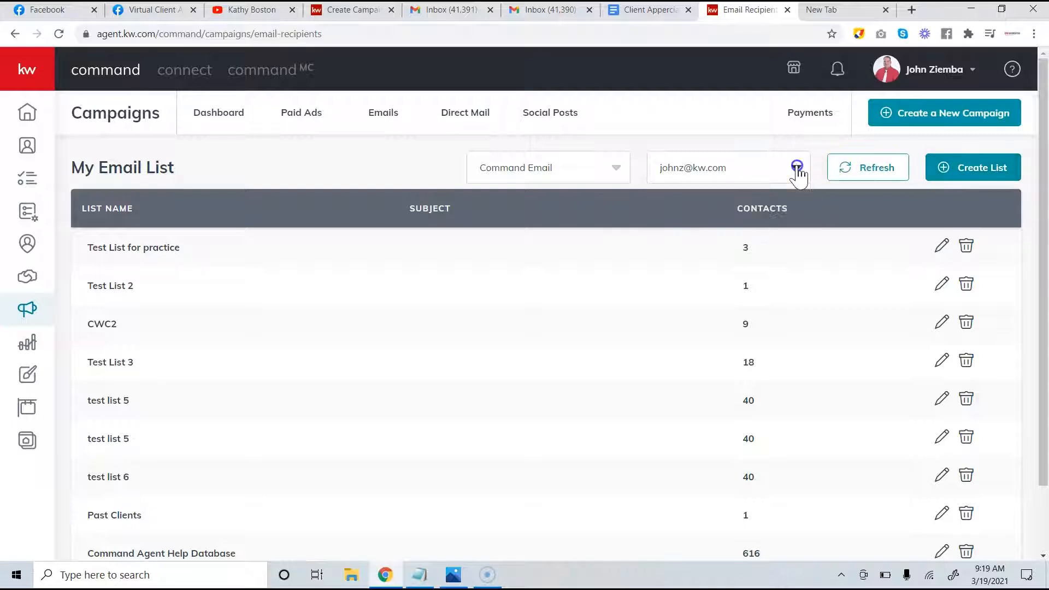
click(731, 169)
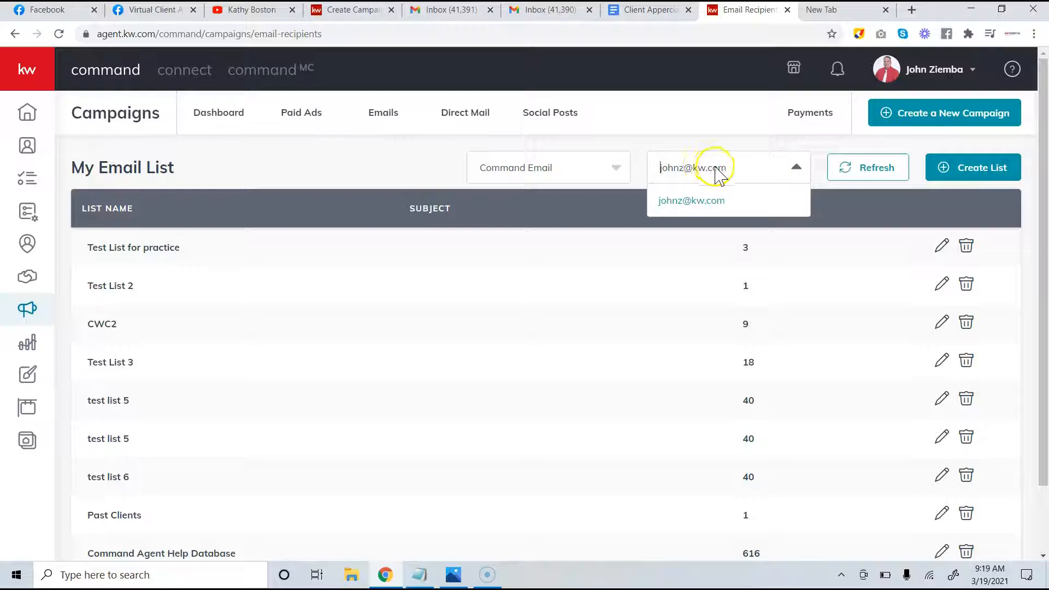
click(667, 153)
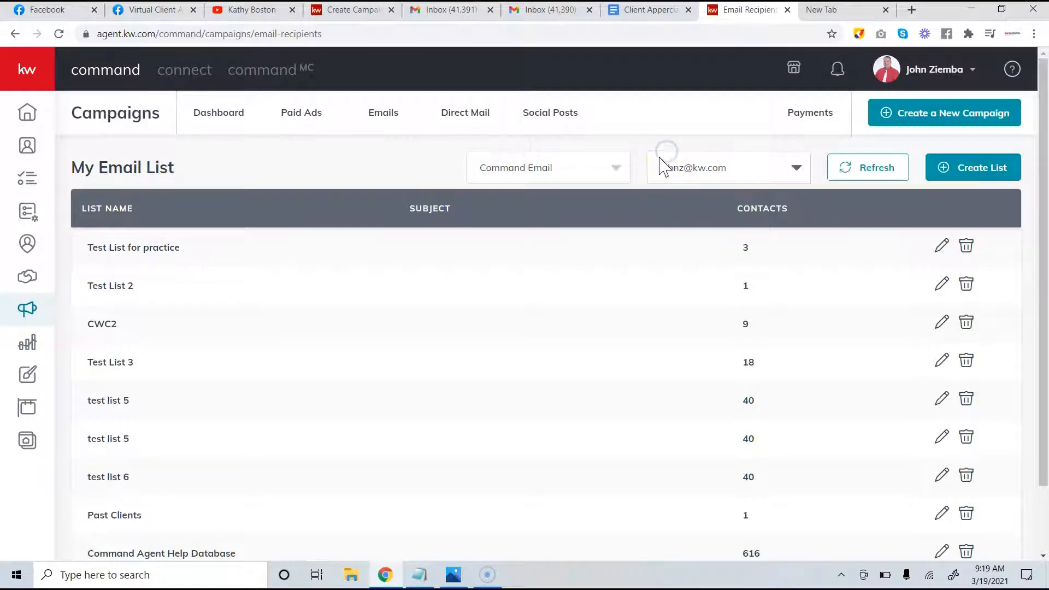
click(973, 169)
Check the host's contact and, after searching JZ, the agent's own contact for the list
click(408, 116)
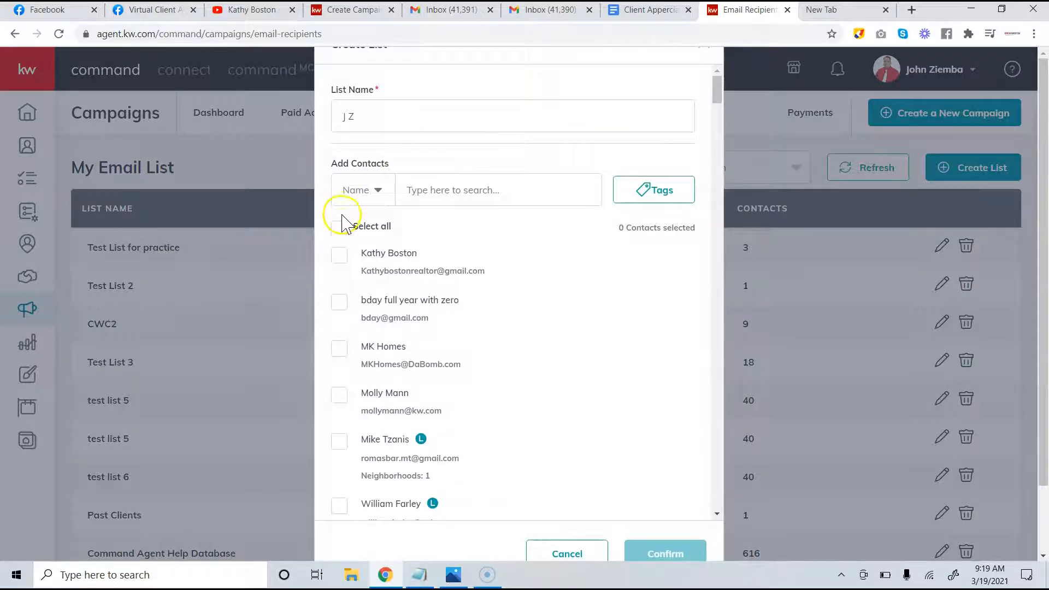
click(339, 255)
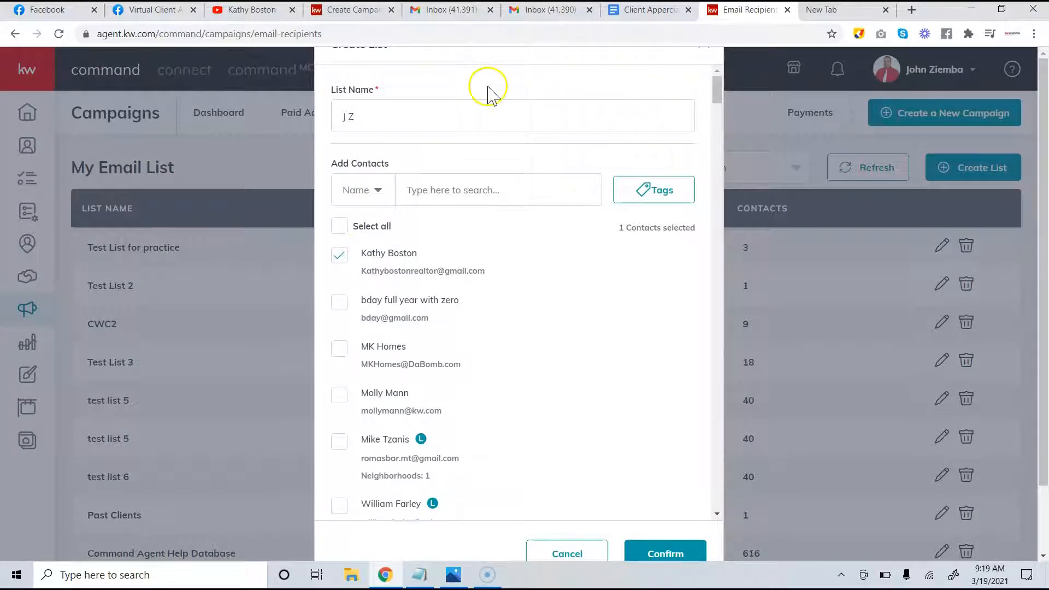
drag(461, 115, 199, 112)
key(BackSpace)
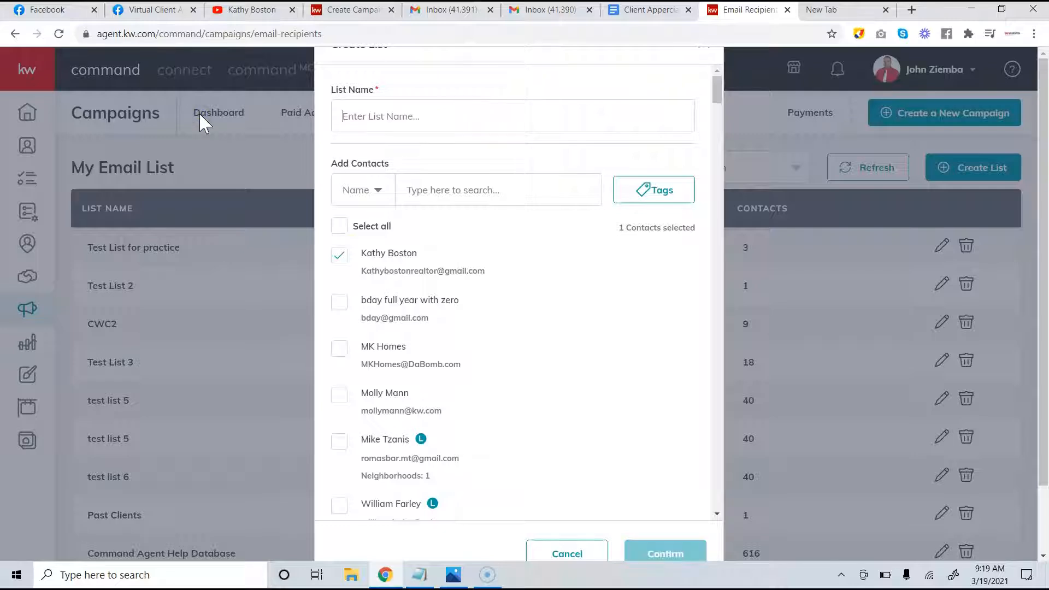
click(464, 192)
text(JZ)
click(341, 341)
Name the list starting 'Test list K' and confirm it with its 2 contacts
click(425, 201)
text(Test)
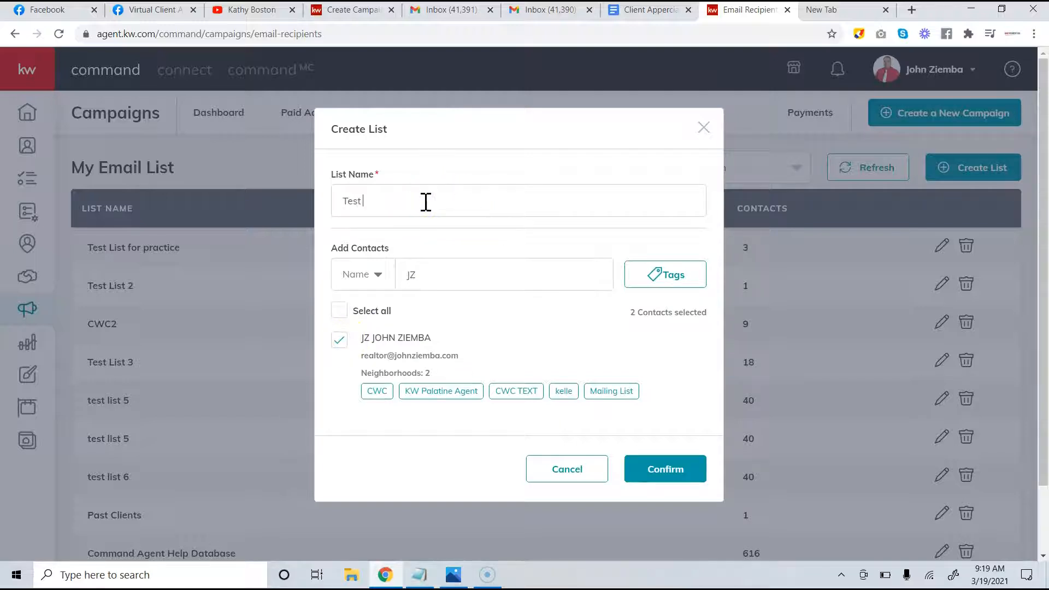
text( list K)
click(419, 204)
text(a)
key(BackSpace)
click(411, 231)
click(663, 290)
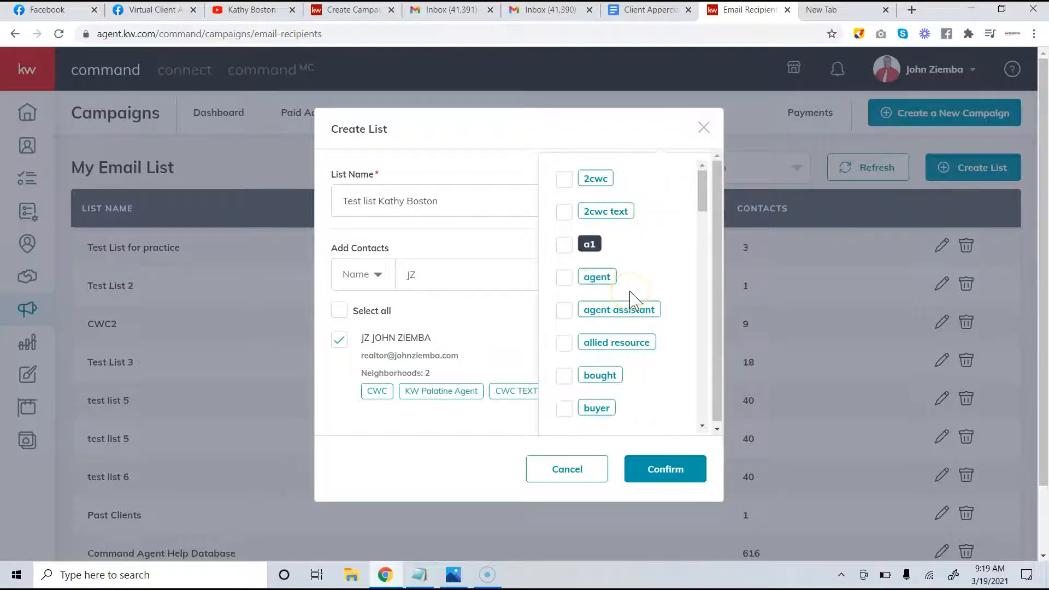
click(666, 481)
click(666, 481)
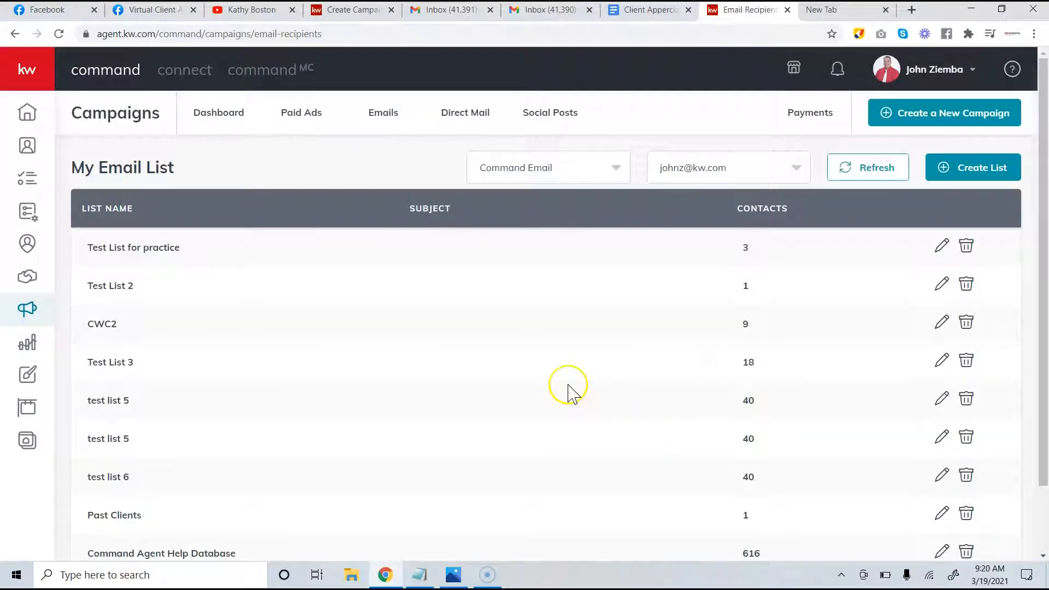
Set the email list pager to Show 20 so all 18 lists appear on one page
scroll(568, 389, down, 2)
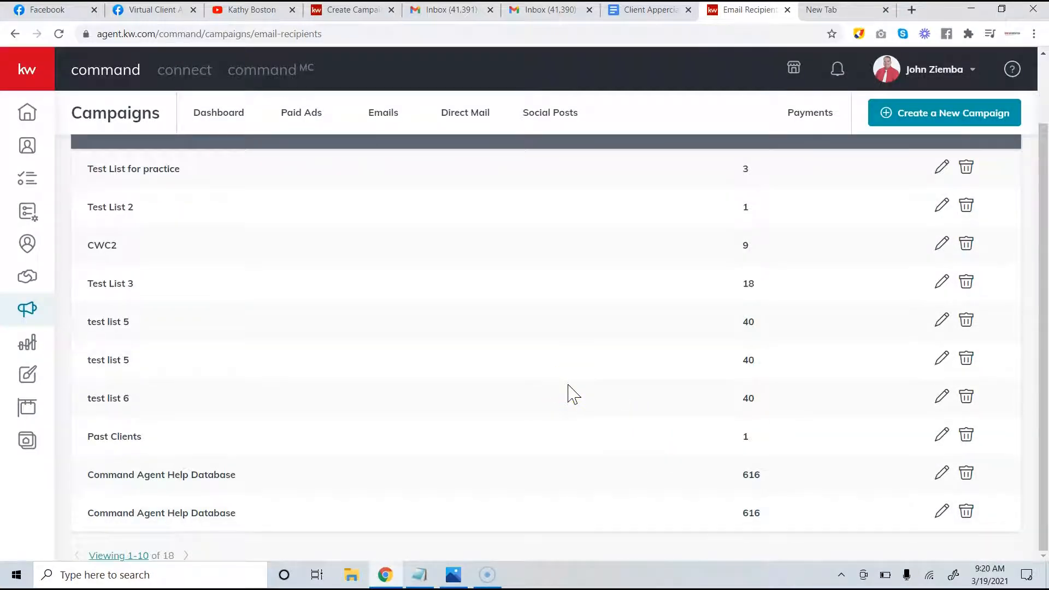
scroll(568, 389, up, 2)
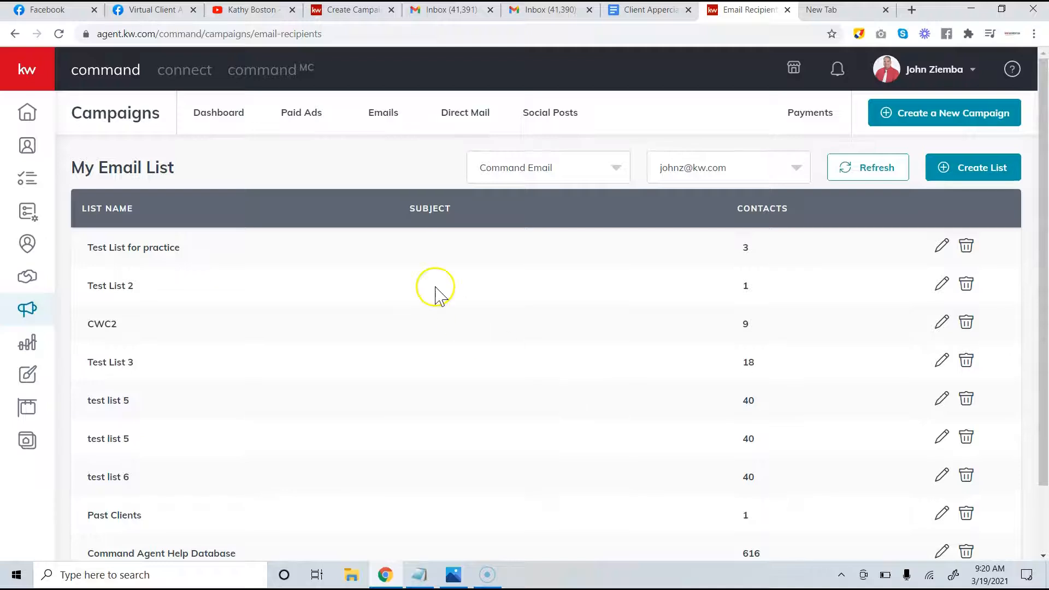
click(375, 162)
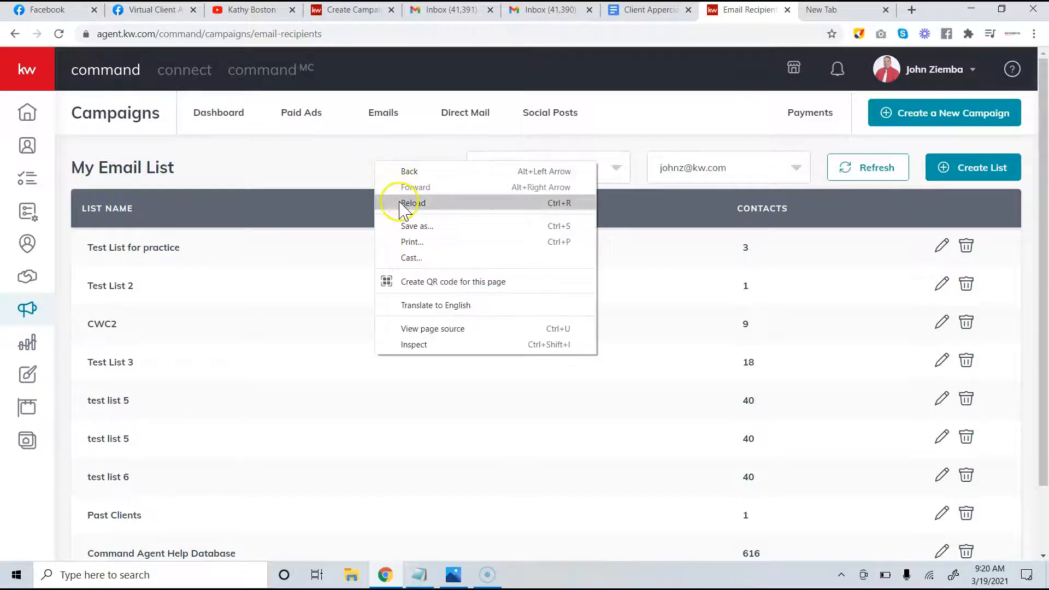
click(400, 202)
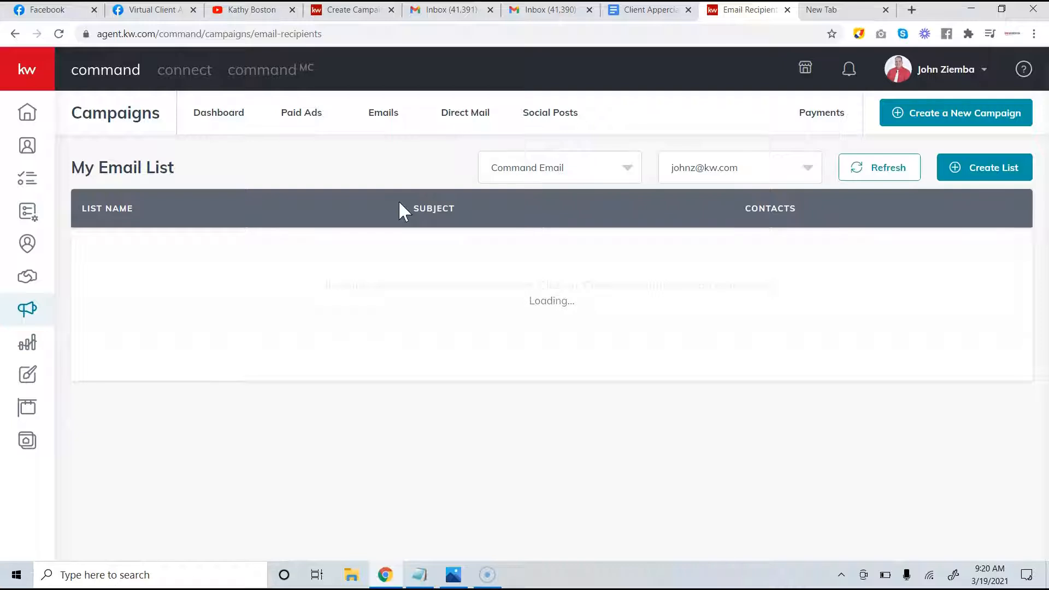
scroll(224, 376, down, 2)
drag(224, 372, 199, 472)
click(134, 556)
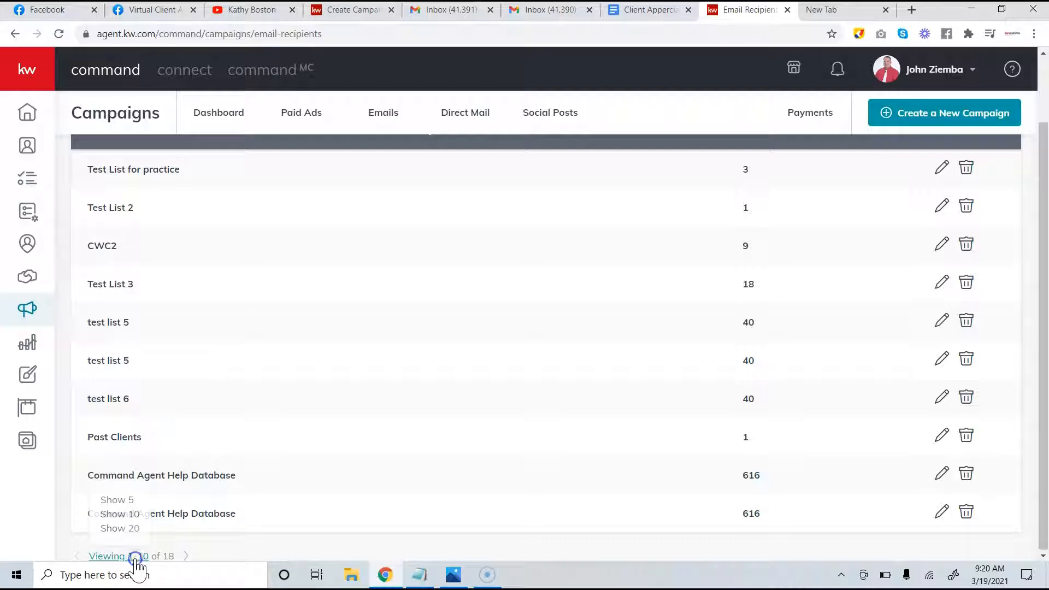
click(126, 529)
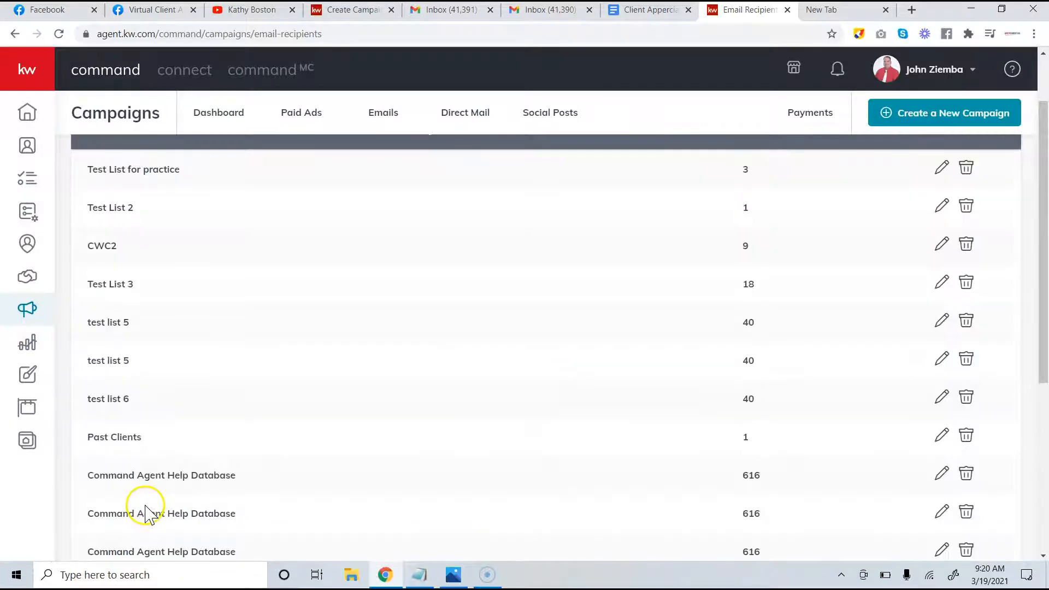
scroll(221, 347, down, 5)
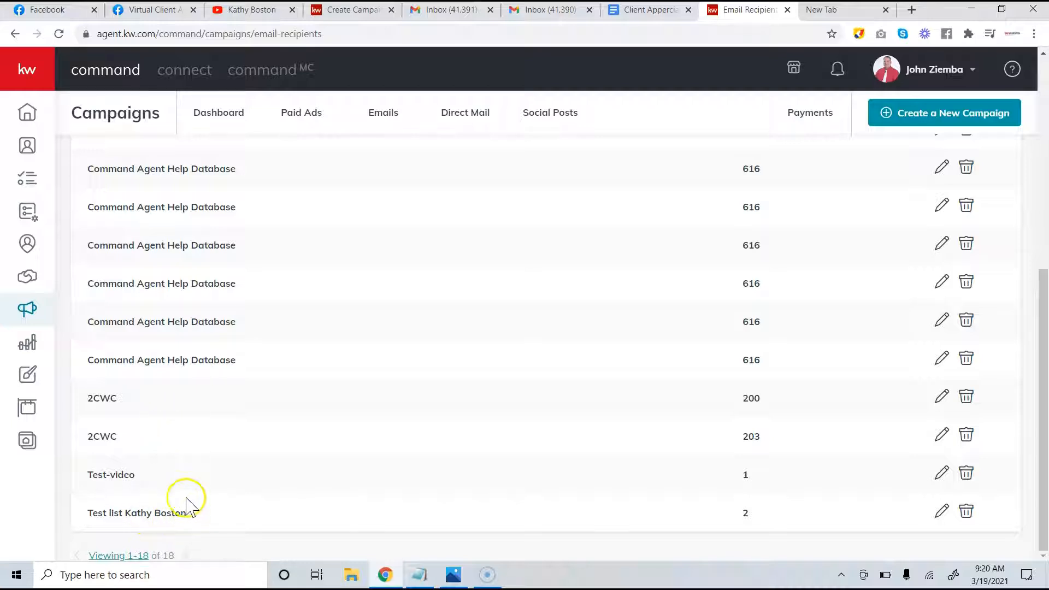
scroll(198, 488, up, 7)
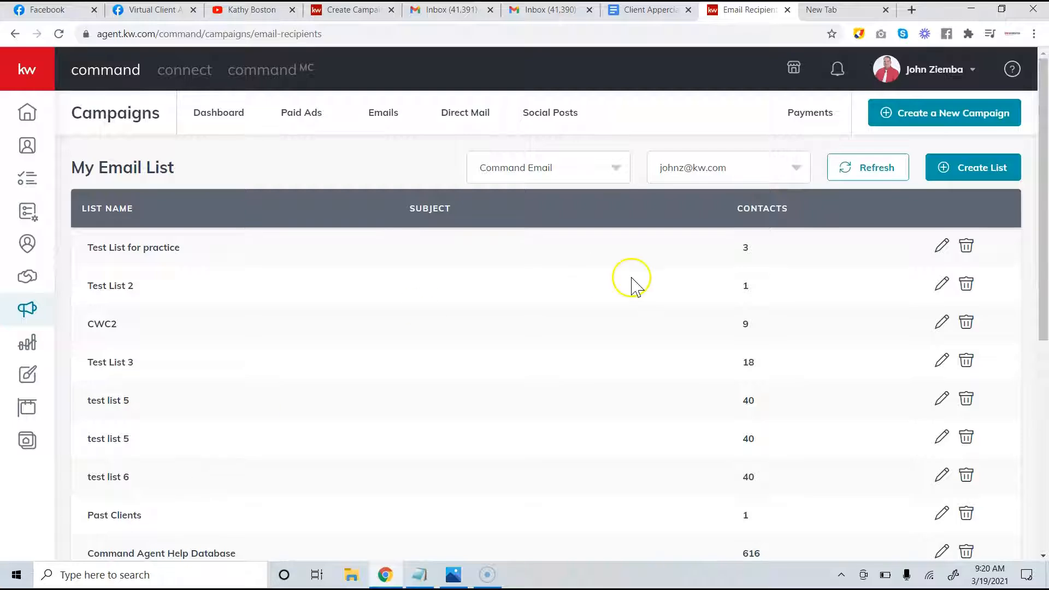
Create a new Email campaign with the Event Awareness goal, then return to the Client Appreciation doc
click(902, 115)
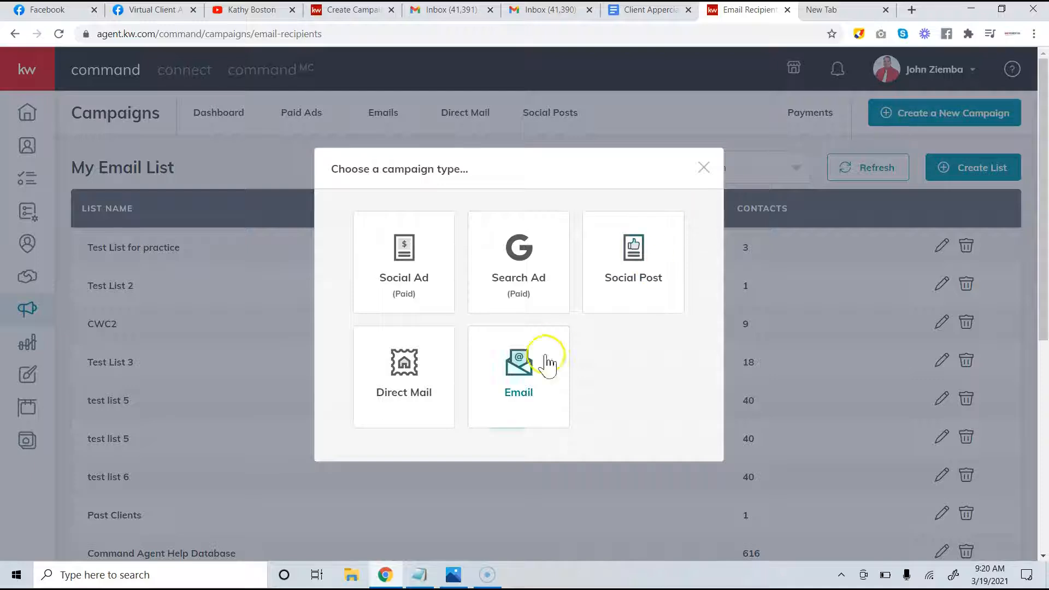
click(519, 375)
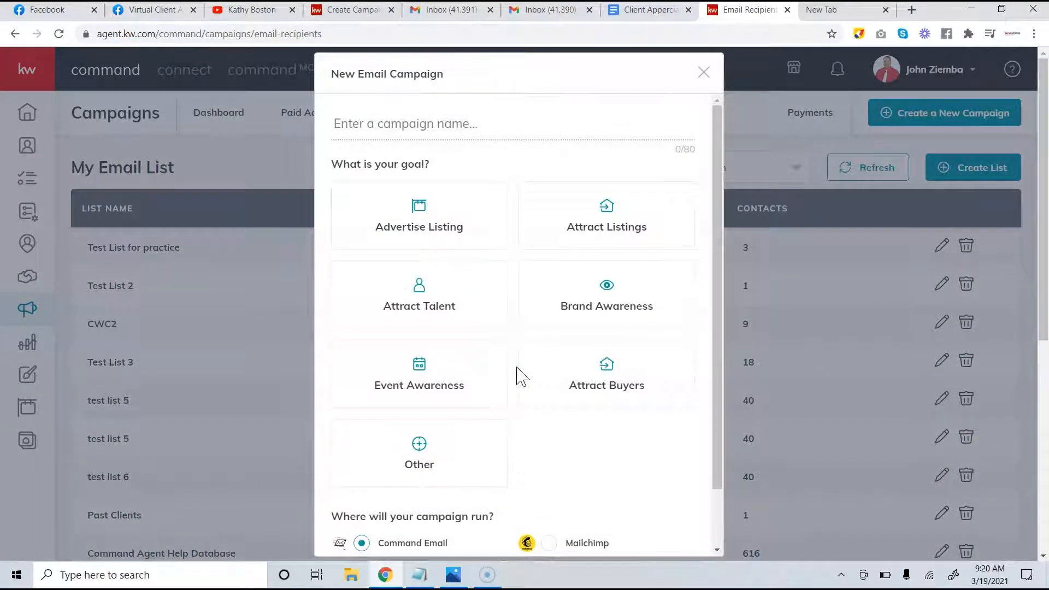
click(463, 381)
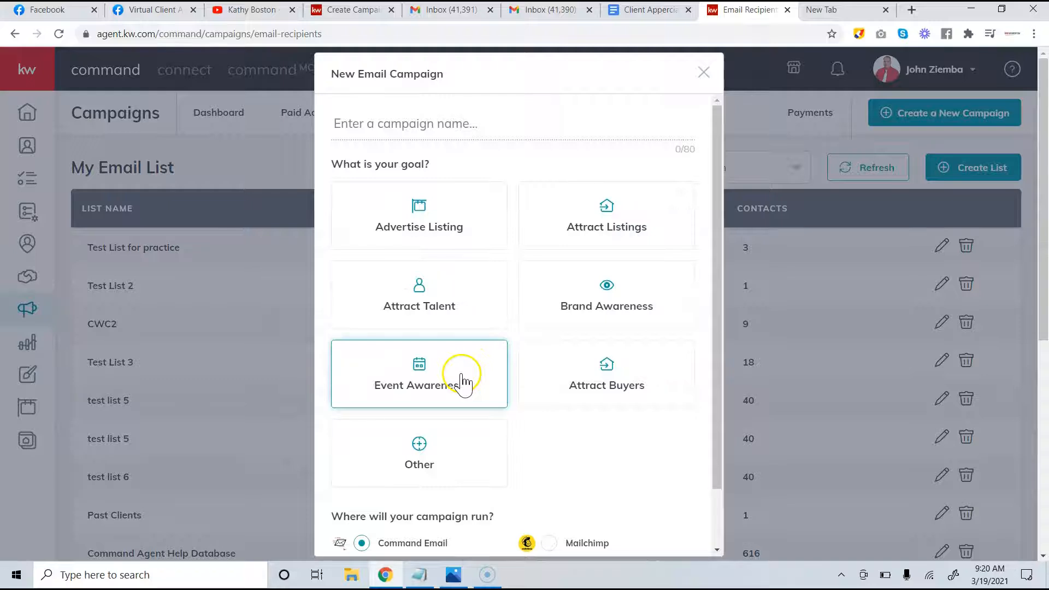
click(464, 381)
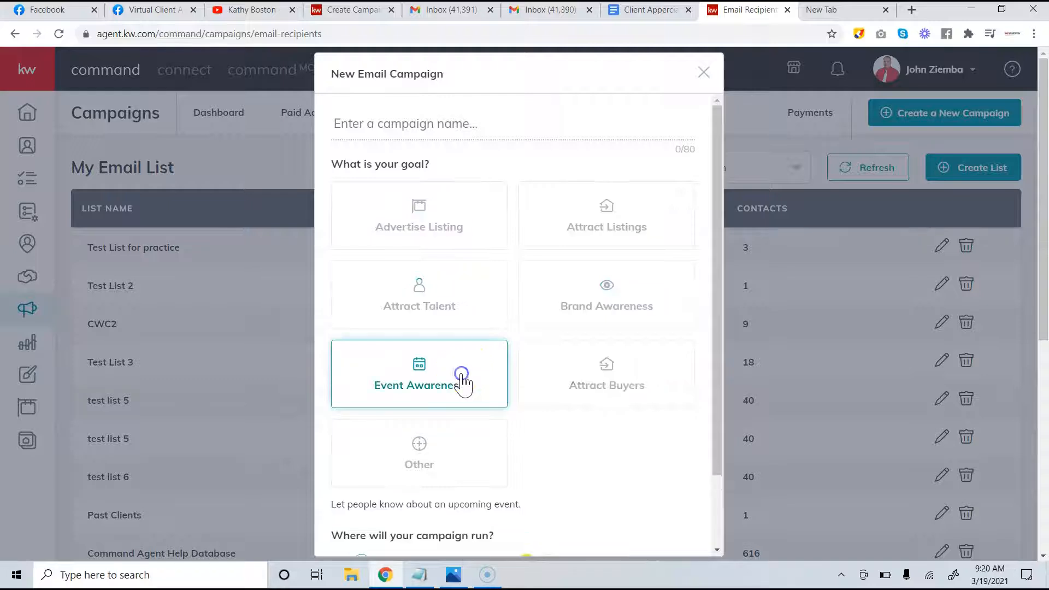
click(419, 575)
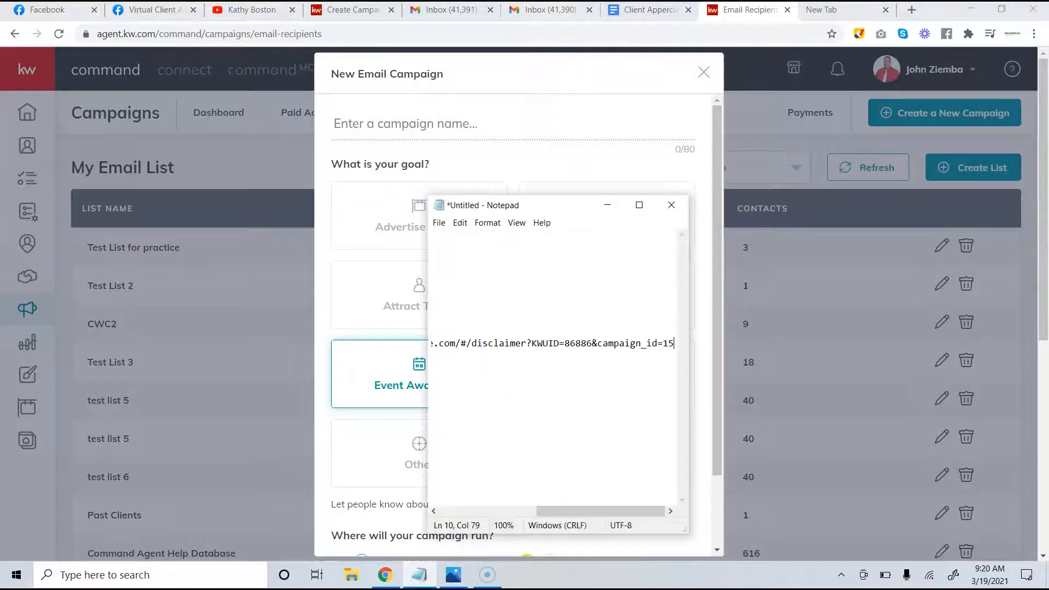
click(644, 10)
click(482, 172)
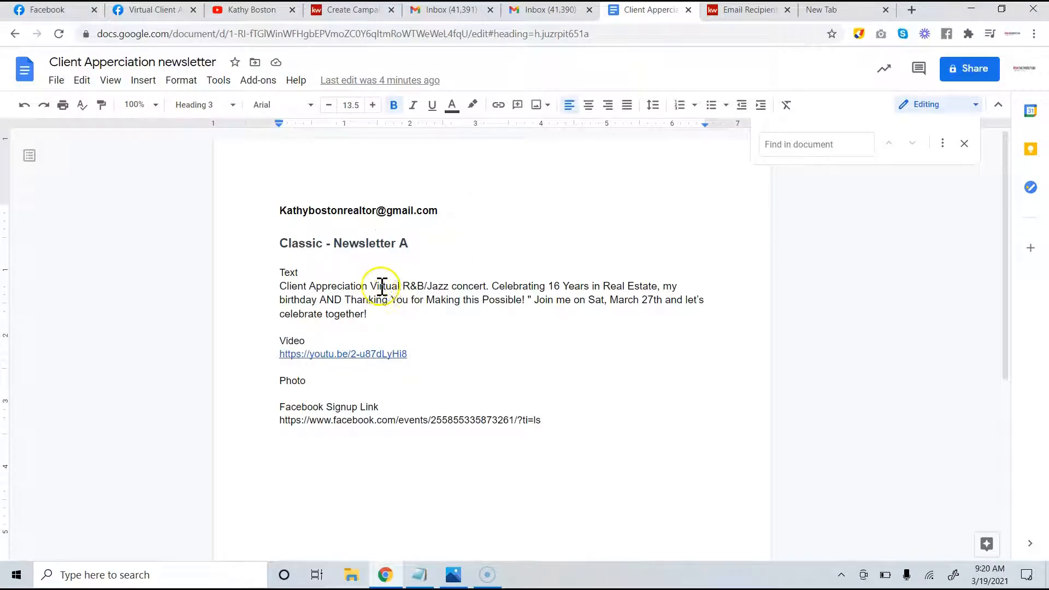
Select the words 'Client Appreciation' in the event text and head back to the campaign form
drag(370, 288, 273, 287)
key(ctrl+c)
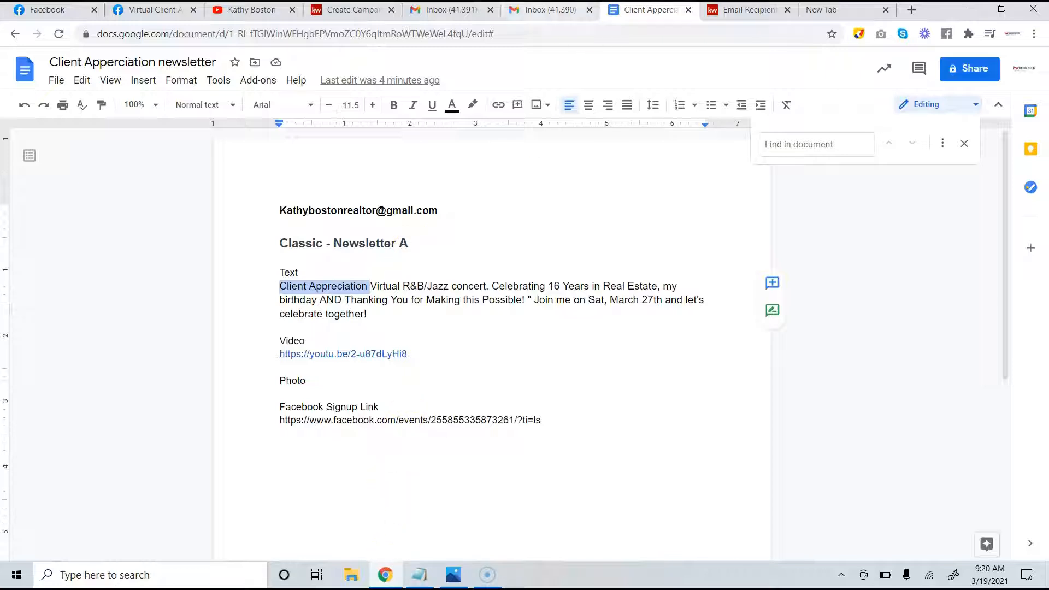
click(160, 12)
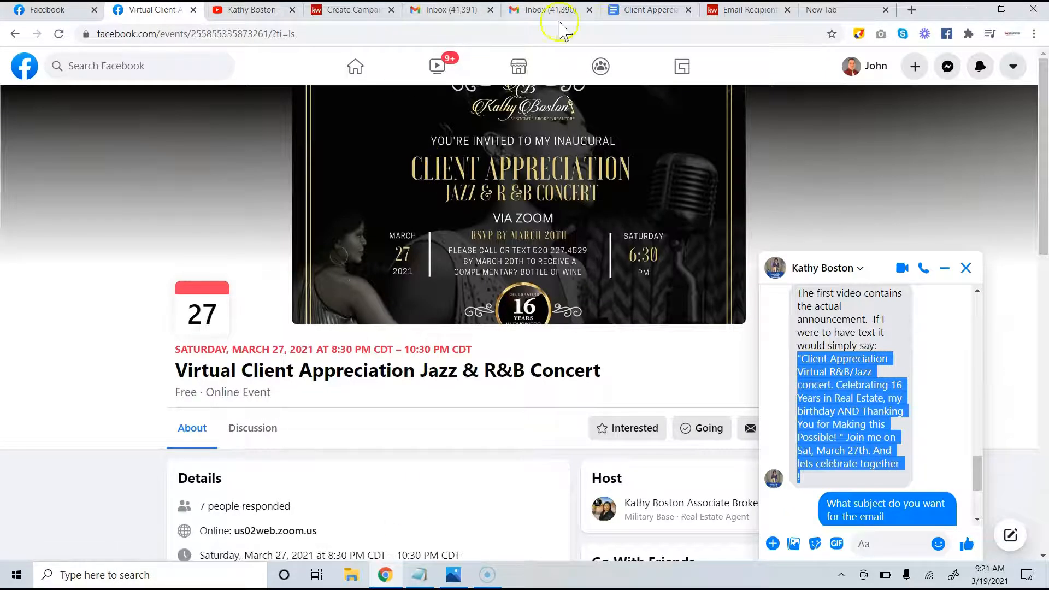
click(618, 12)
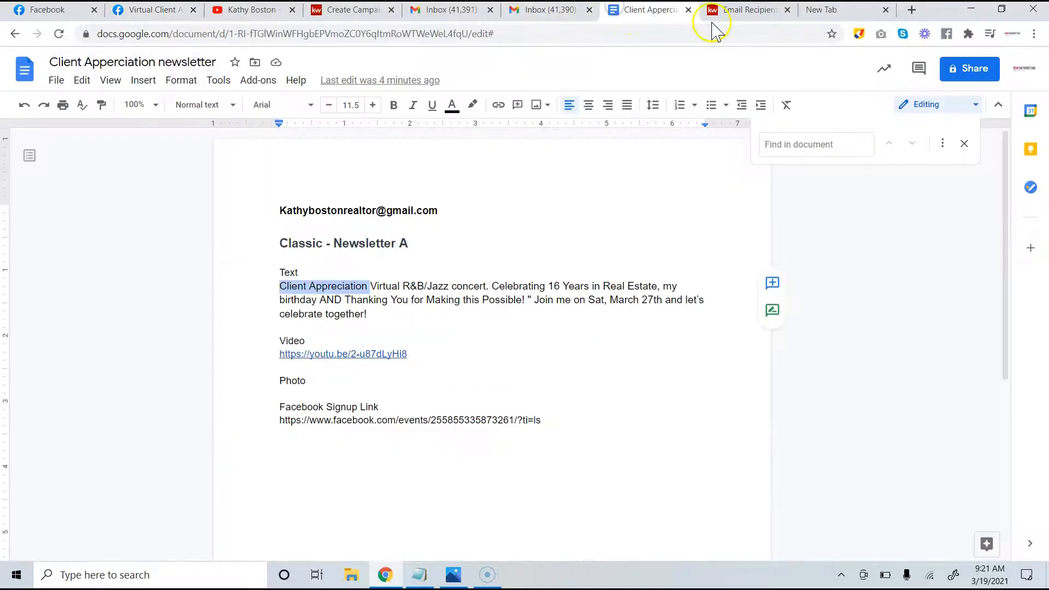
click(736, 11)
Name the campaign 'Client Appreciation' and set it up
key(ctrl+v)
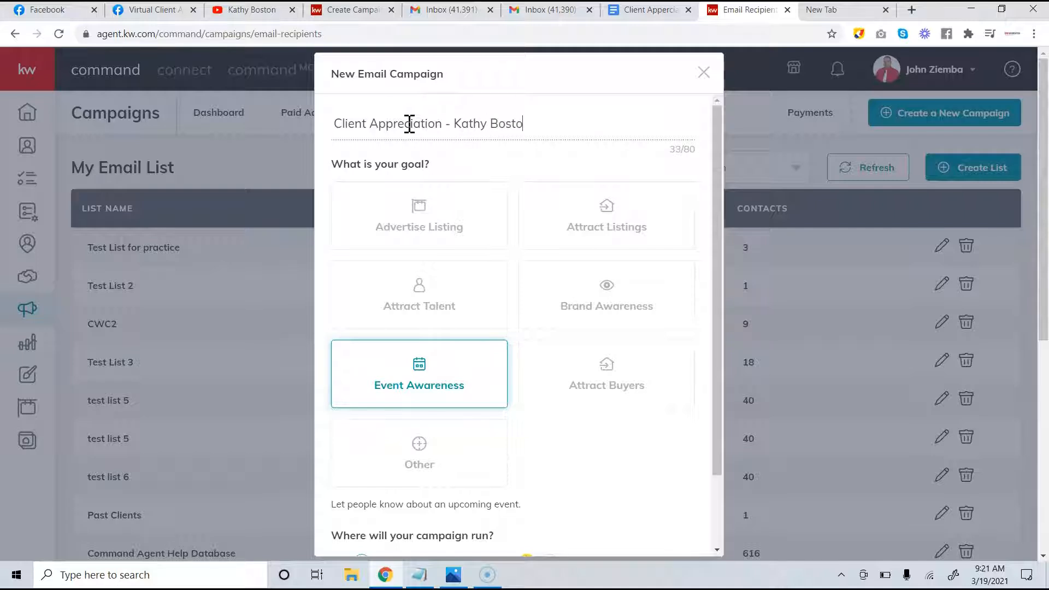
scroll(459, 137, down, 3)
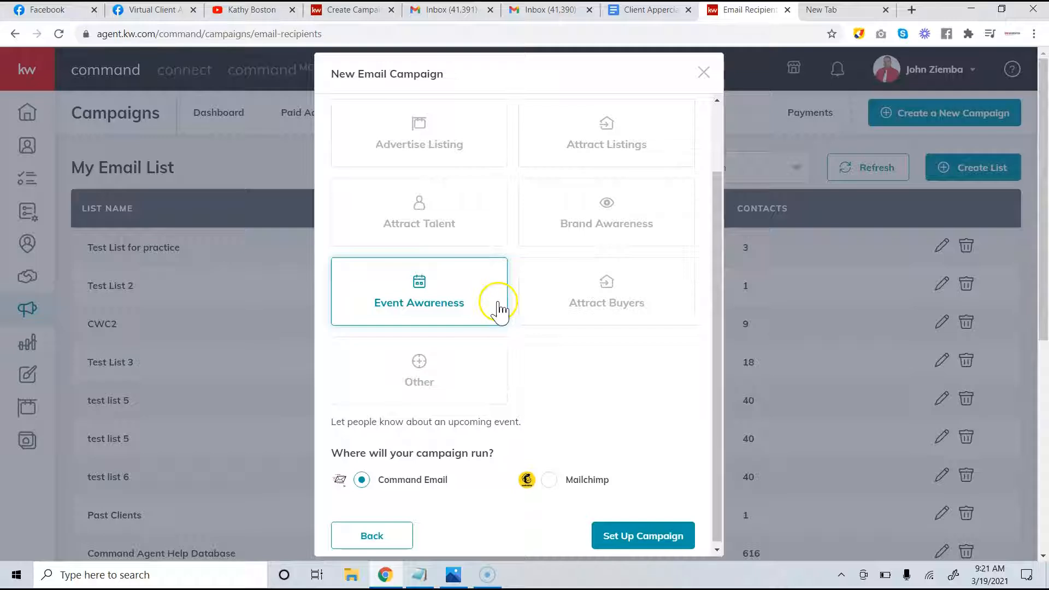
click(643, 538)
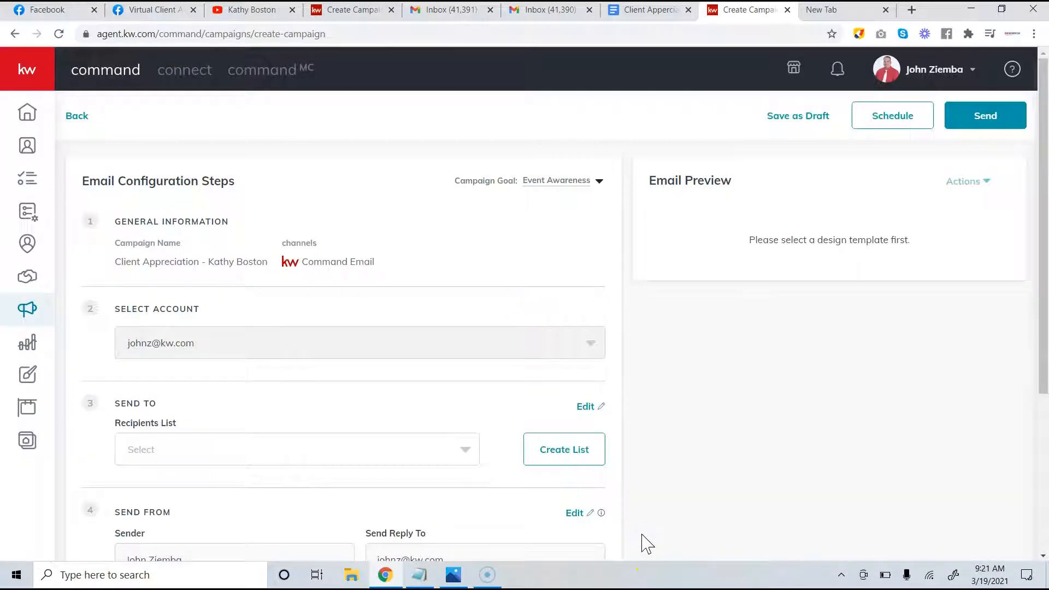
Choose the host's test list as the campaign's recipients list, then return to the newsletter doc
scroll(634, 514, down, 2)
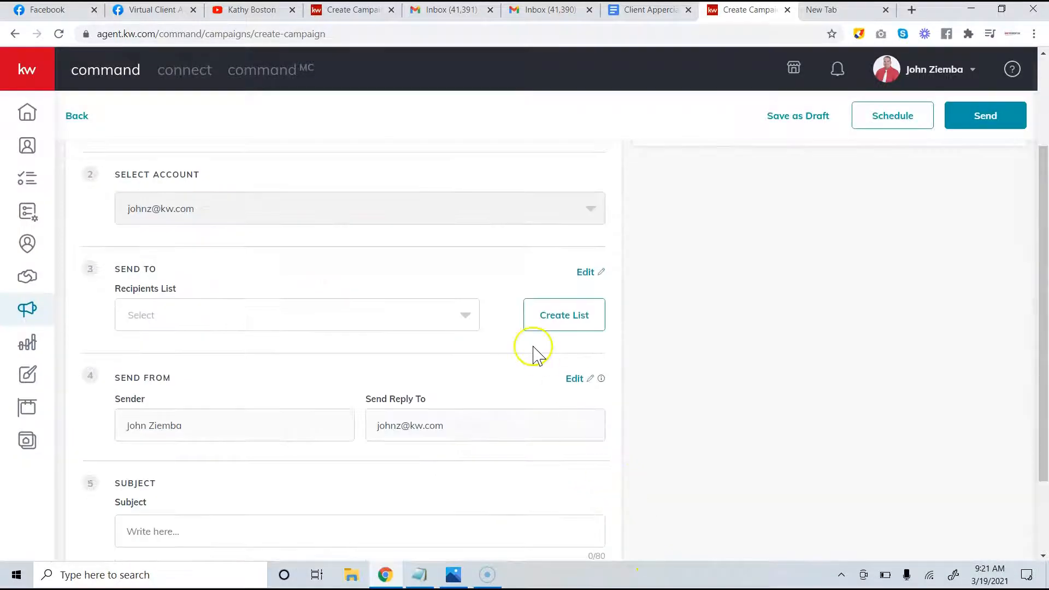
scroll(369, 223, up, 2)
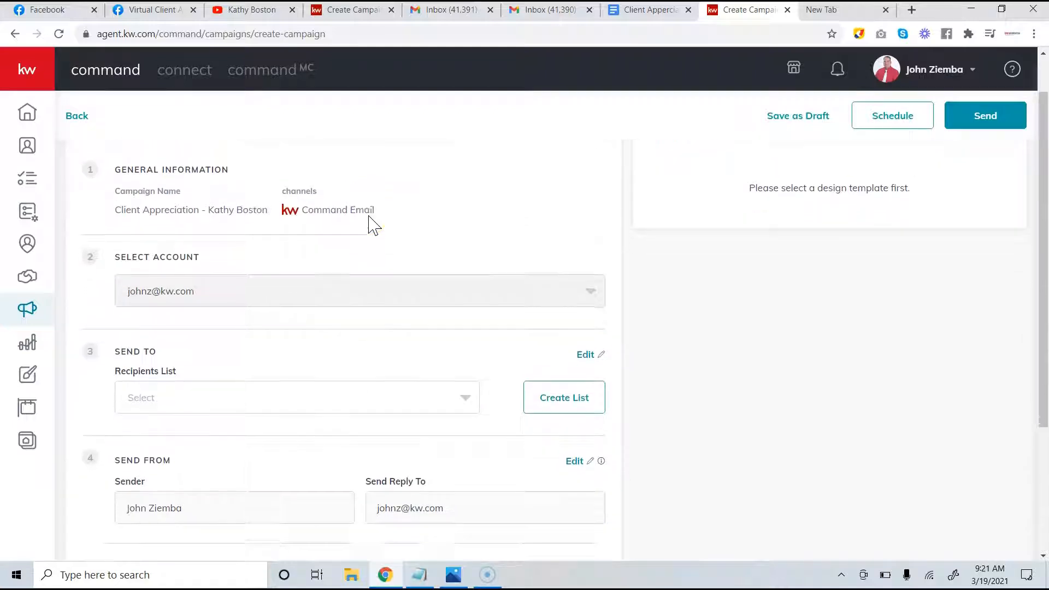
scroll(369, 223, down, 1)
click(350, 337)
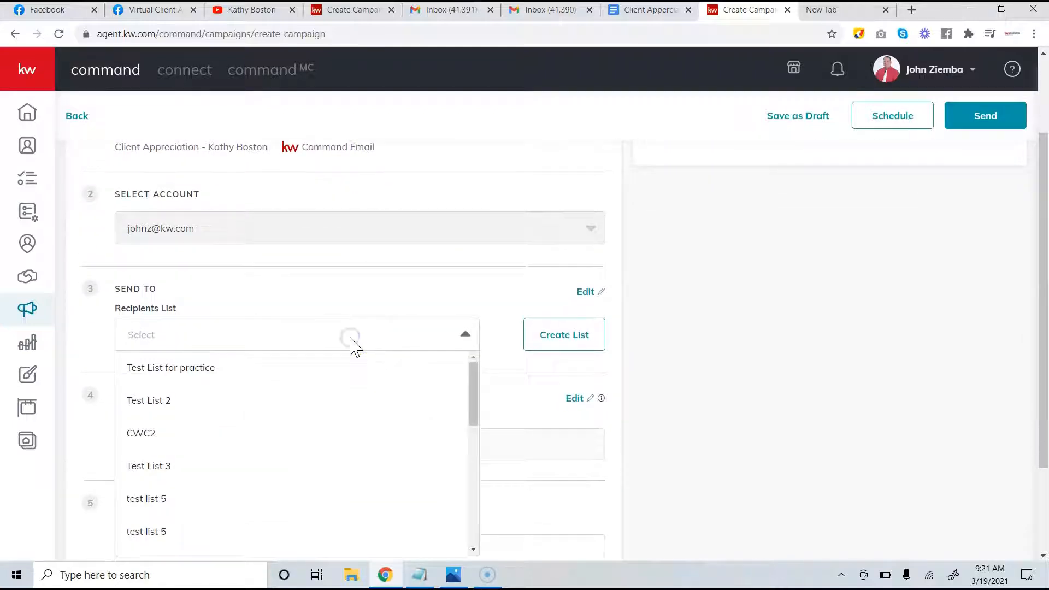
scroll(345, 433, down, 5)
click(226, 541)
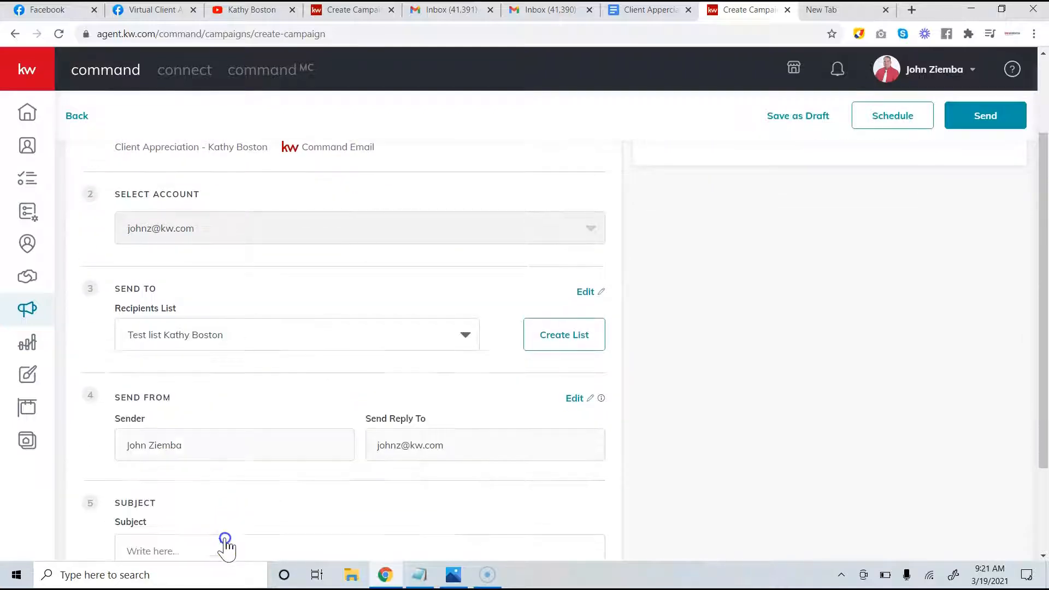
scroll(389, 444, down, 2)
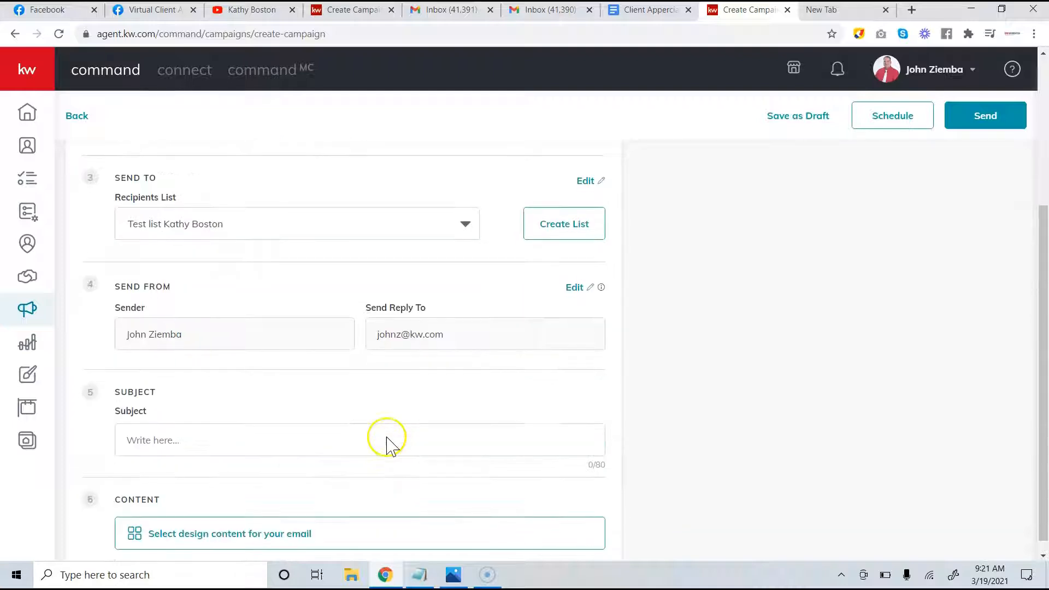
click(649, 22)
click(455, 222)
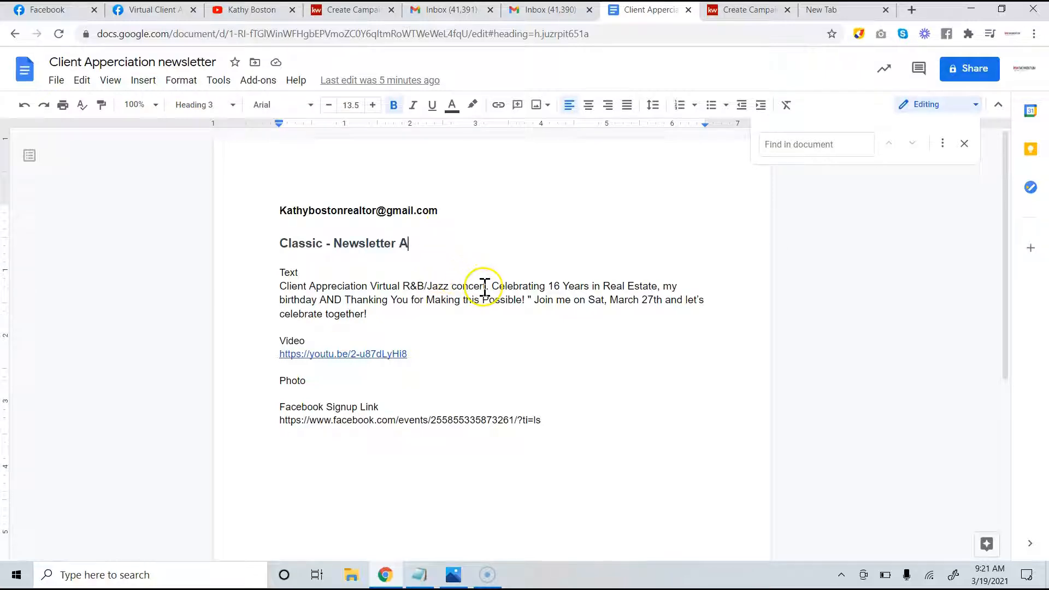
Select the subject 'Invitation to Client Appreciation Event' in the Facebook Messenger chat
drag(485, 288, 302, 288)
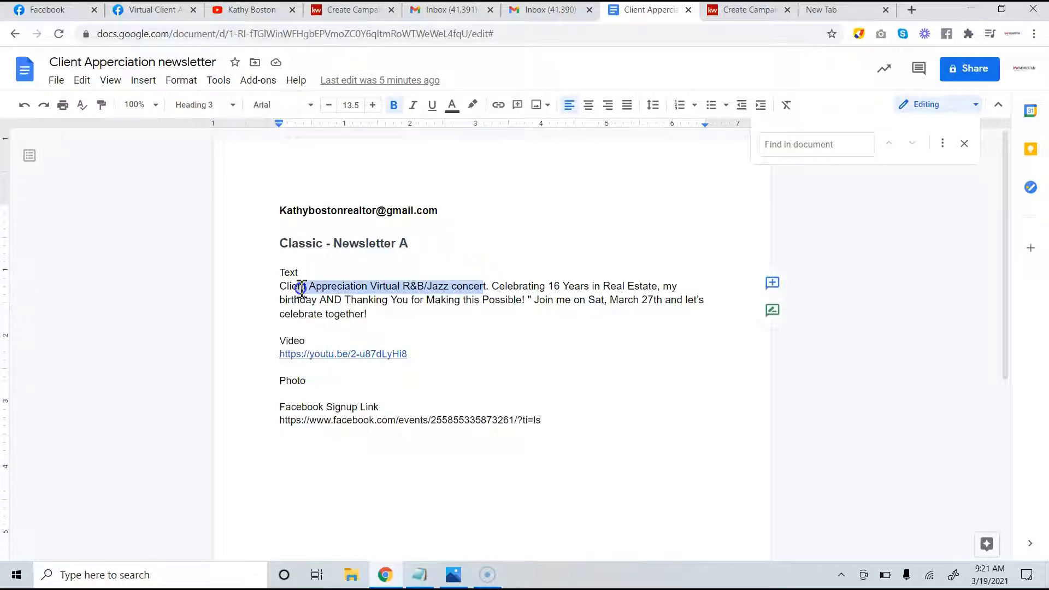
click(383, 290)
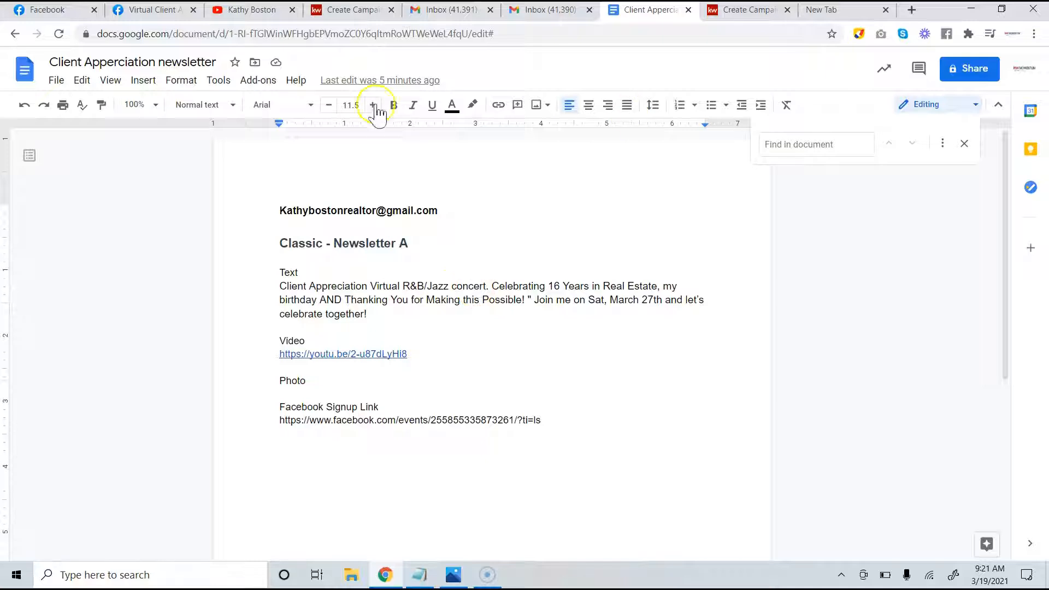
click(149, 9)
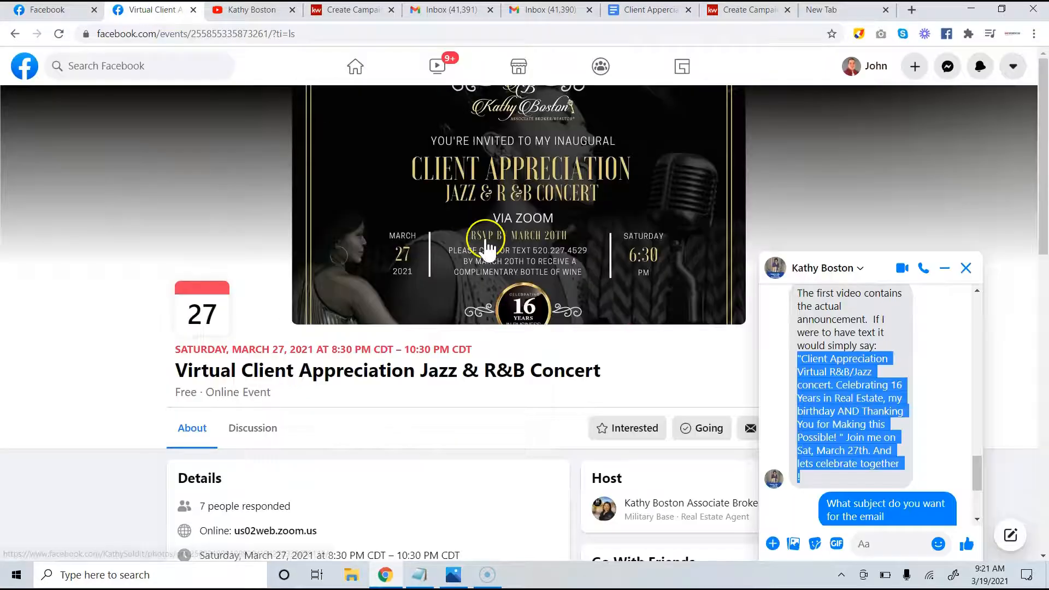
scroll(869, 432, down, 3)
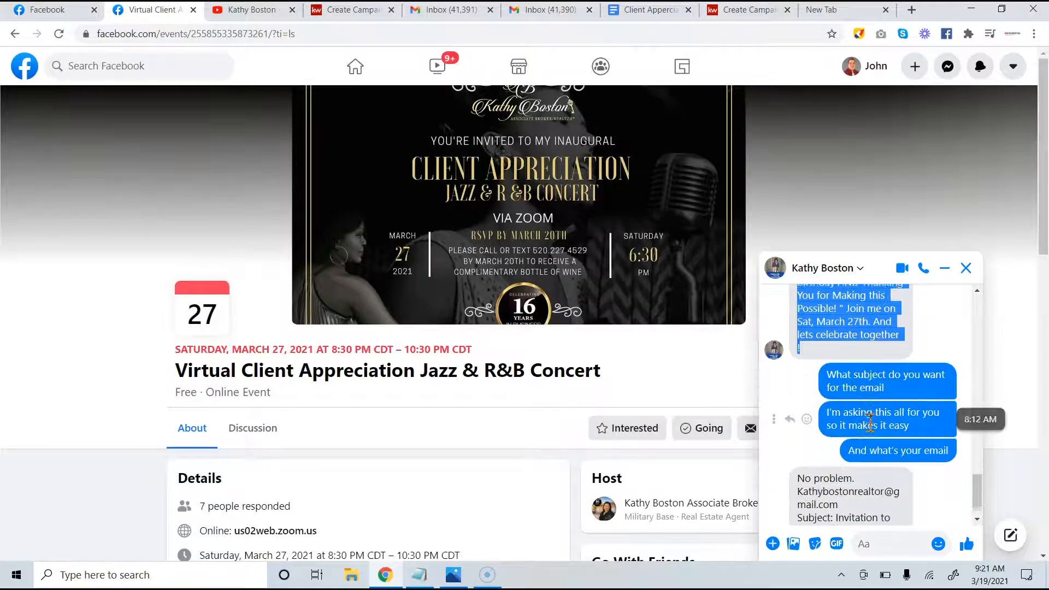
scroll(869, 426, down, 1)
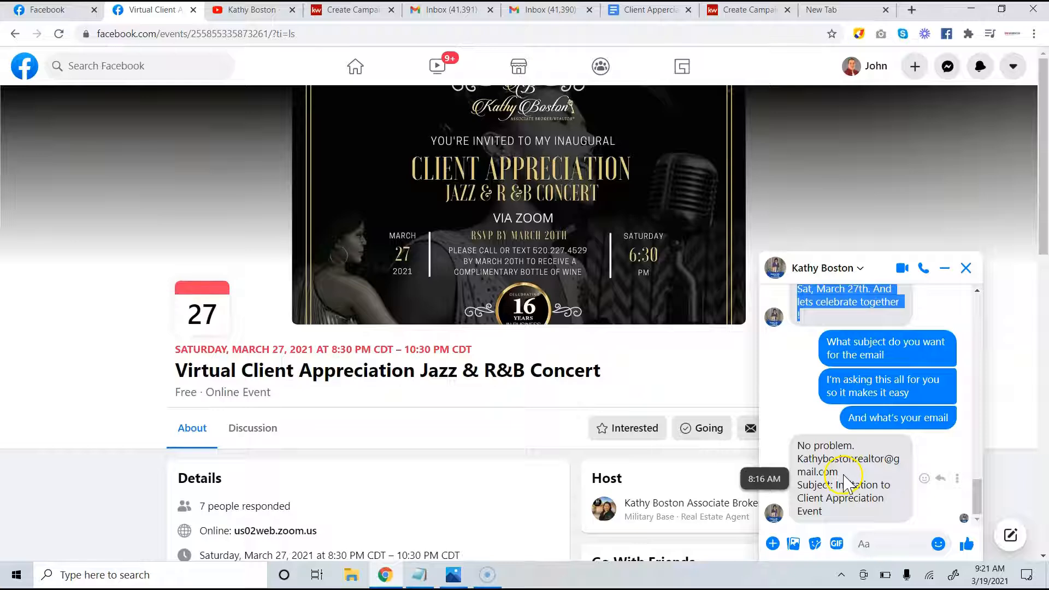
drag(837, 484, 847, 515)
key(ctrl+c)
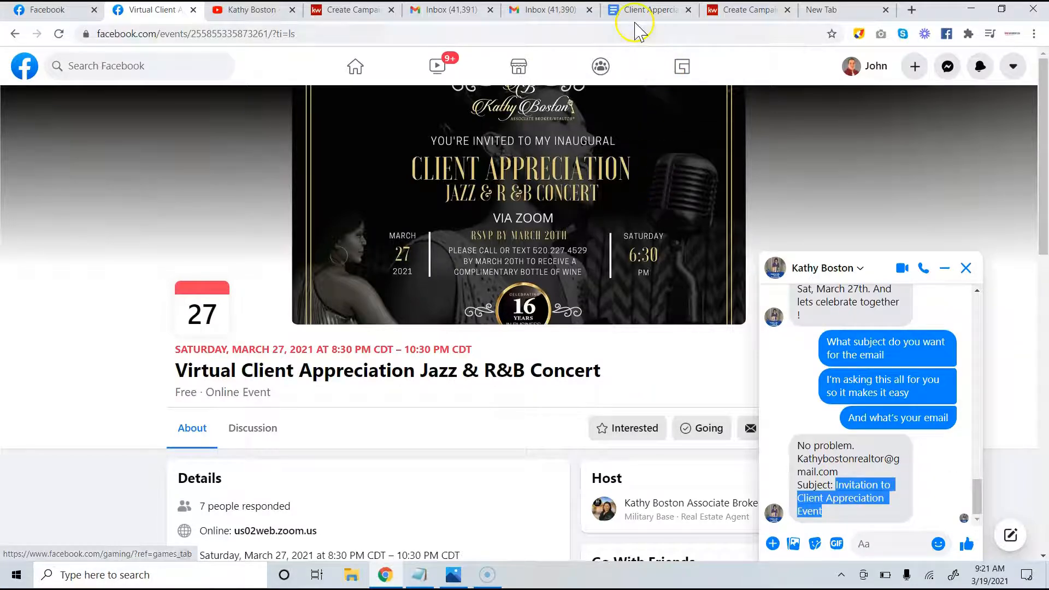
click(623, 11)
Paste the subject 'Invitation to Client Appreciation Event' under the Classic - Newsletter A heading and highlight it
click(289, 261)
key(Return)
key(Return)
key(ctrl+v)
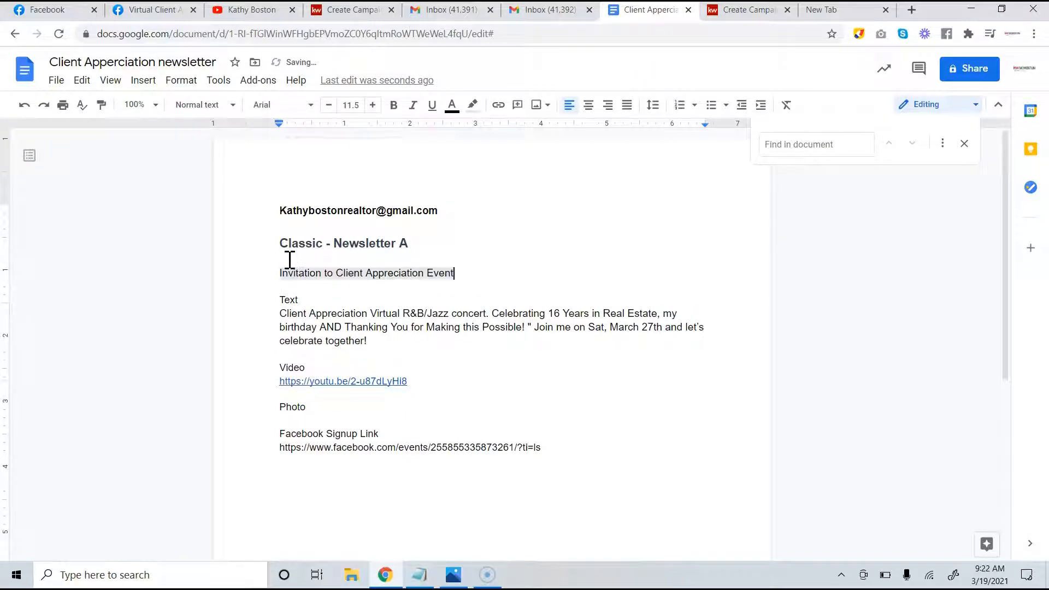
click(458, 257)
drag(459, 272, 295, 277)
key(ctrl+c)
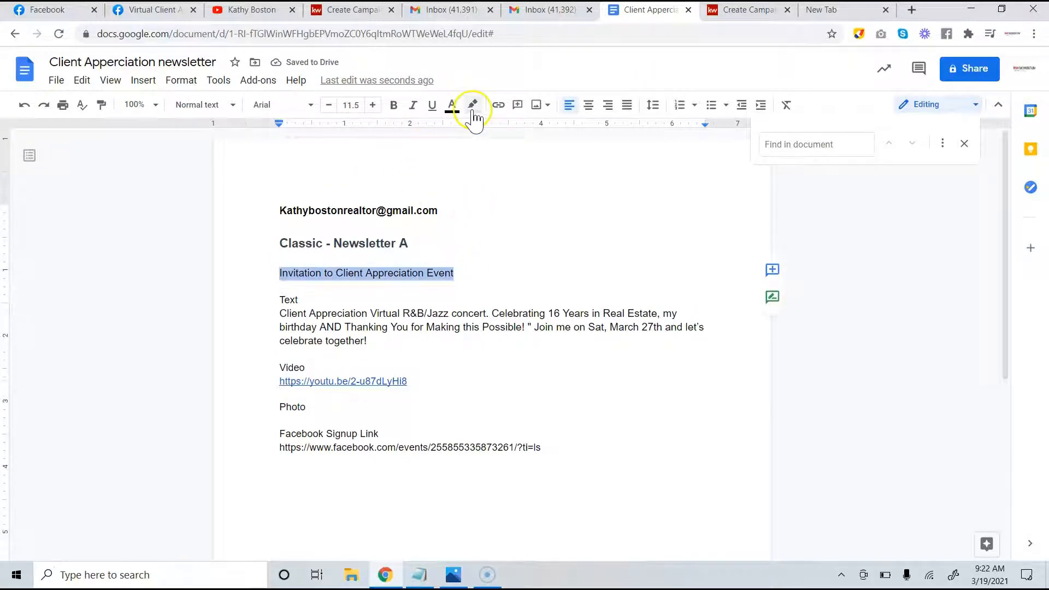
click(473, 107)
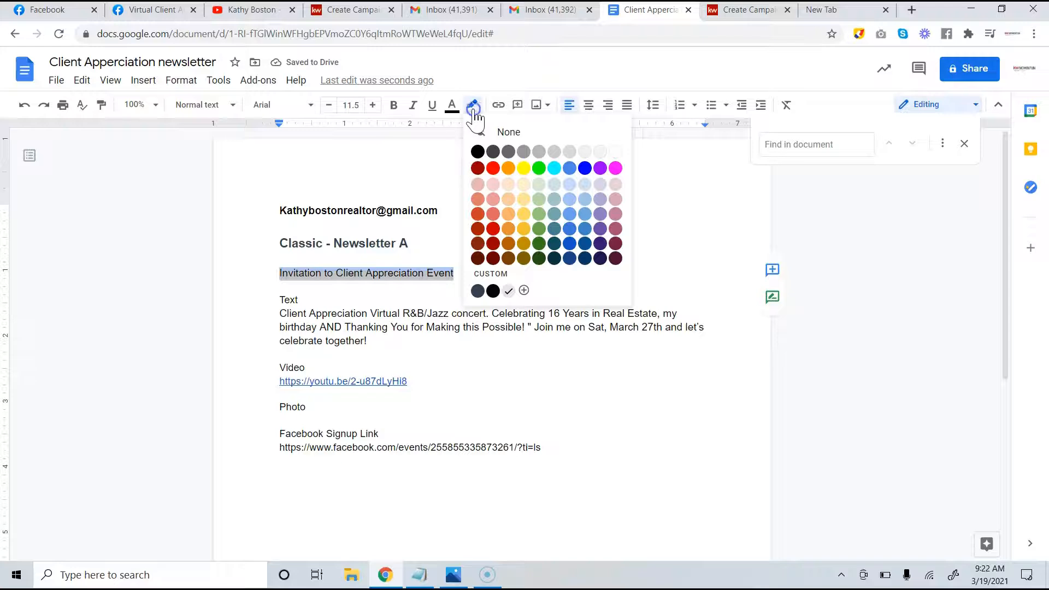
click(606, 145)
Check the Classic - Newsletter A template note, then return to the Facebook event page
click(553, 257)
click(460, 247)
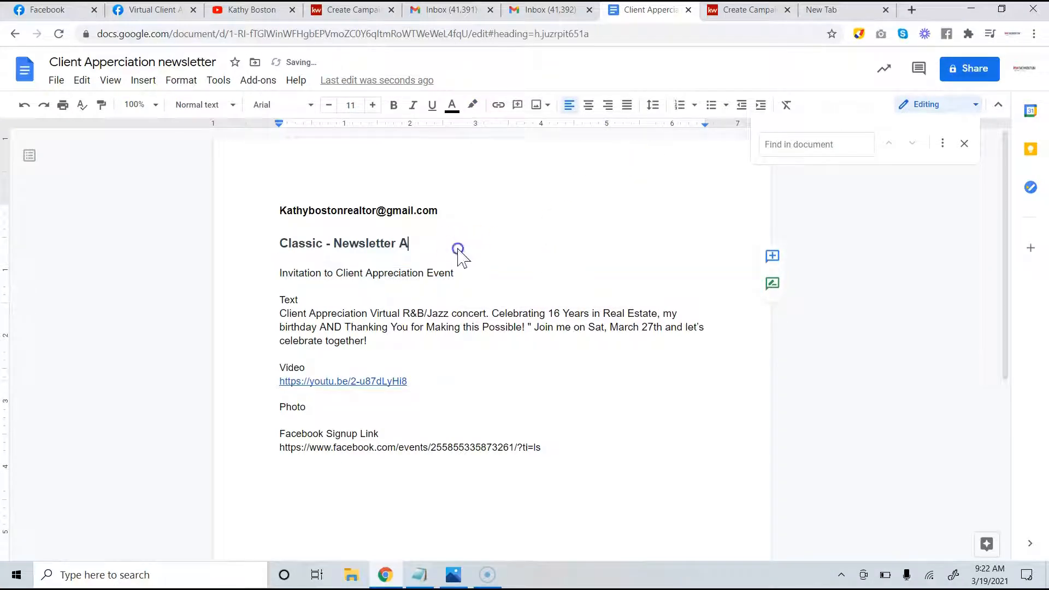
click(146, 10)
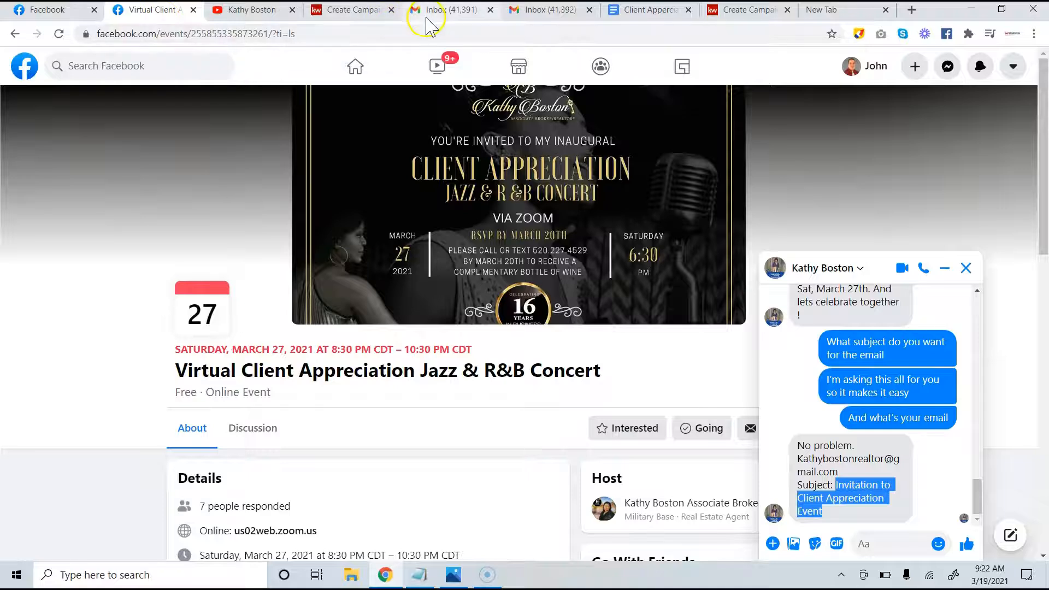
Paste 'Invitation to Client Appreciation Event' into the campaign's Subject field
click(759, 12)
click(172, 428)
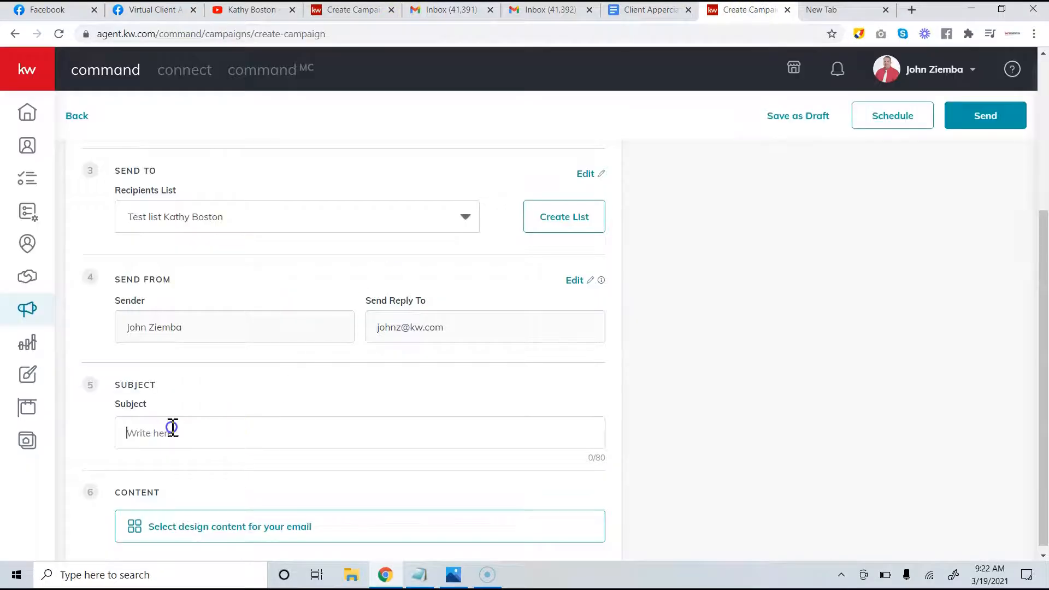
key(ctrl+v)
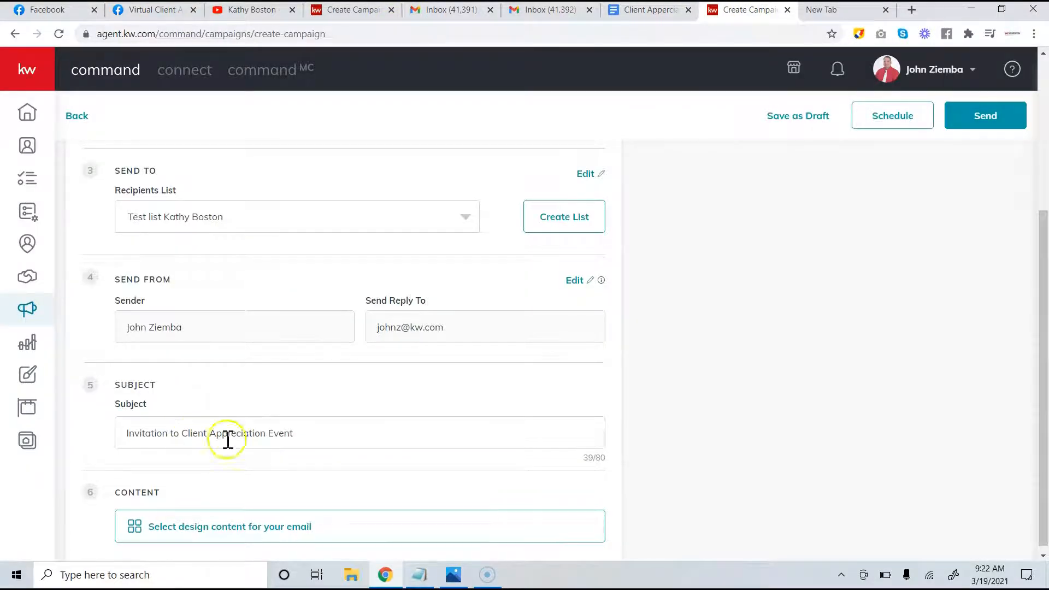
scroll(357, 424, down, 1)
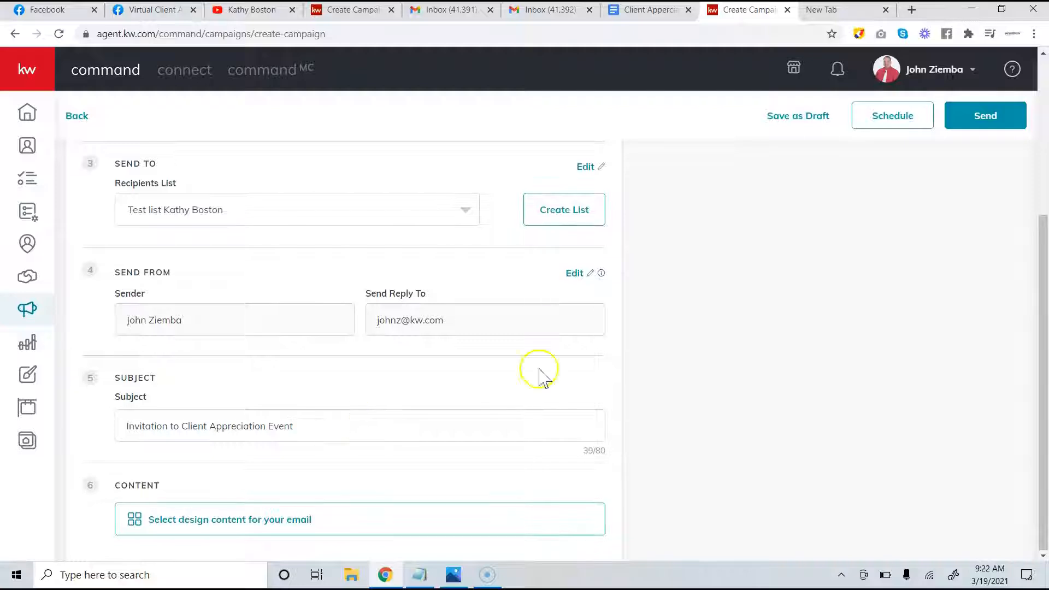
Browse the KWRI Templates and preview Classic - Newsletter B
click(217, 520)
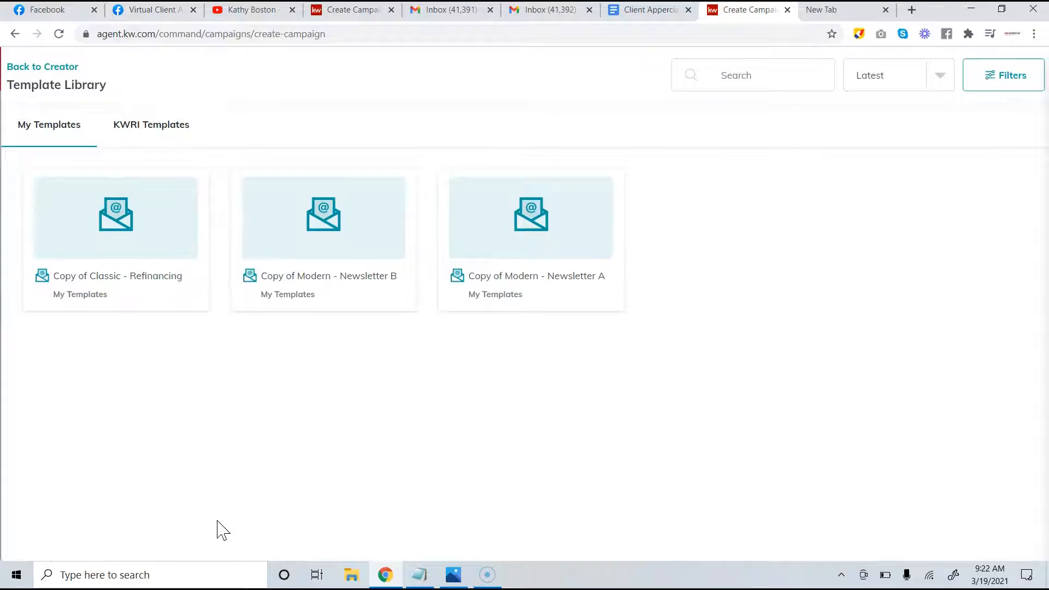
click(55, 135)
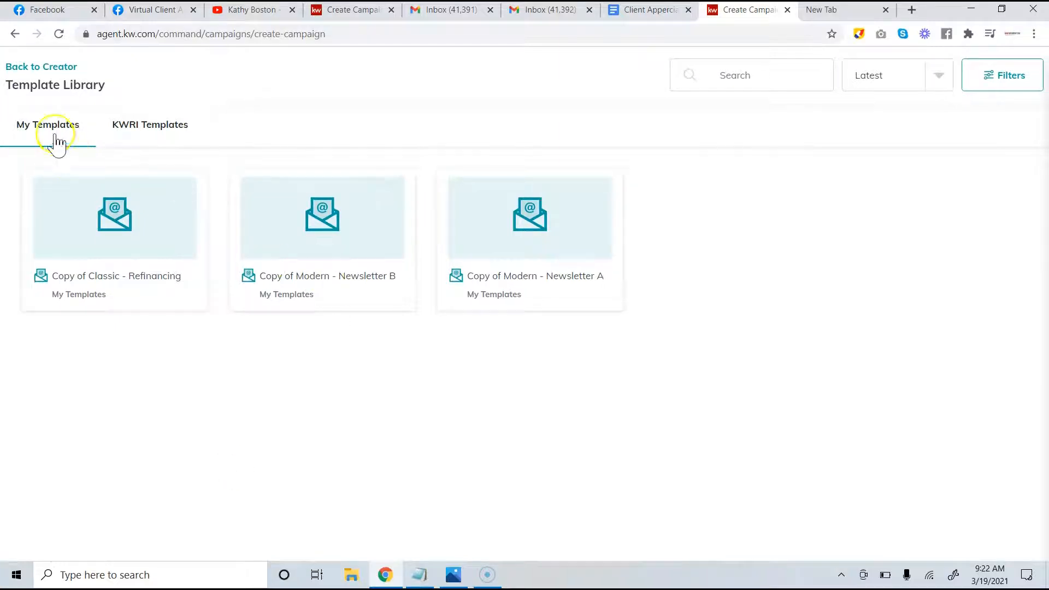
click(139, 131)
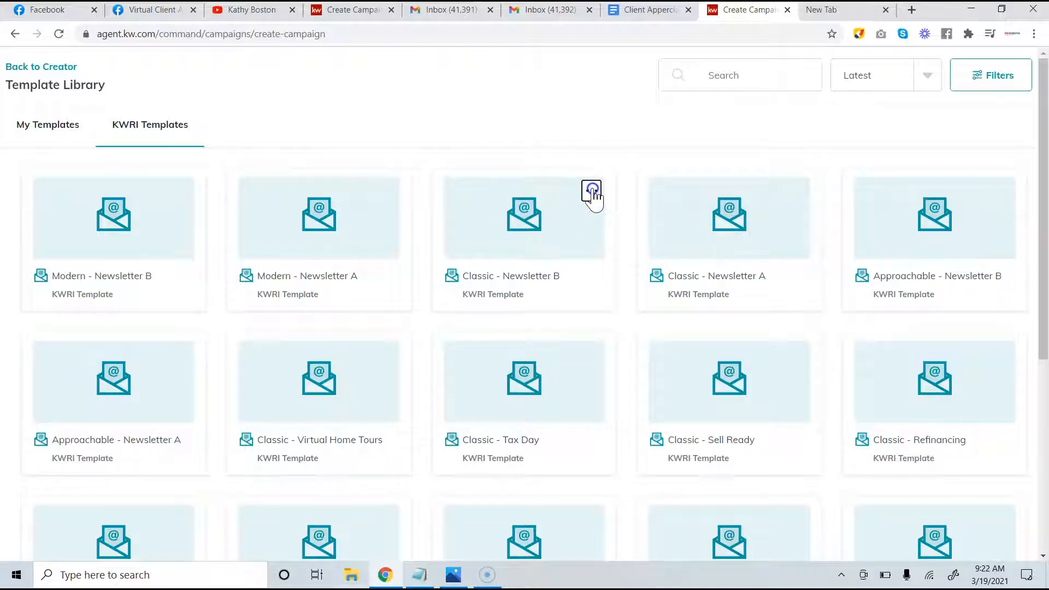
click(592, 190)
click(557, 219)
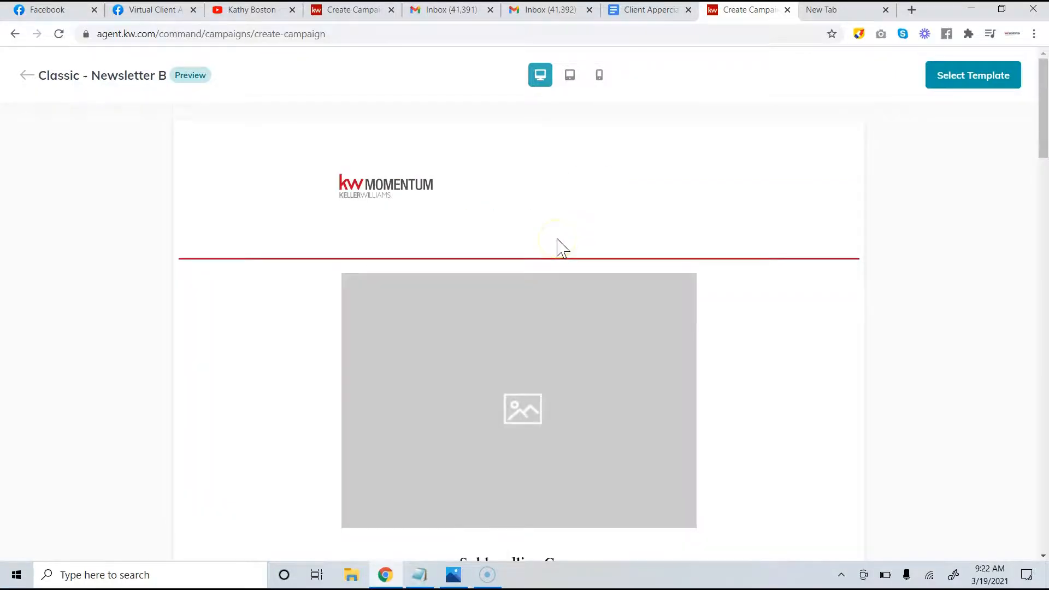
Look through the Newsletter B preview, then go back and open Classic - Newsletter A
scroll(561, 249, down, 20)
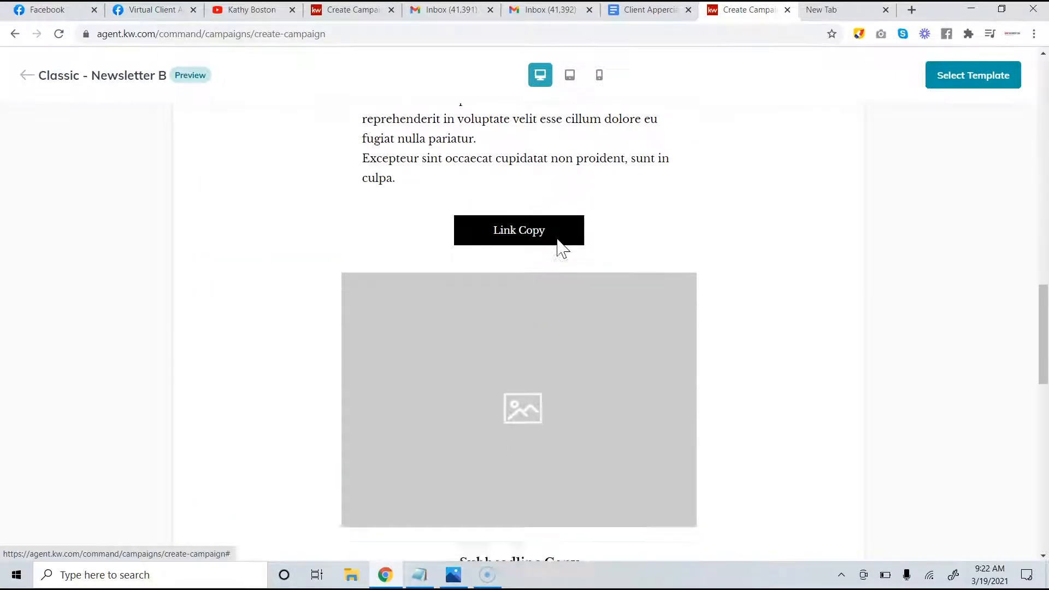
scroll(558, 241, down, 5)
scroll(558, 241, up, 6)
scroll(558, 241, down, 9)
scroll(558, 240, up, 3)
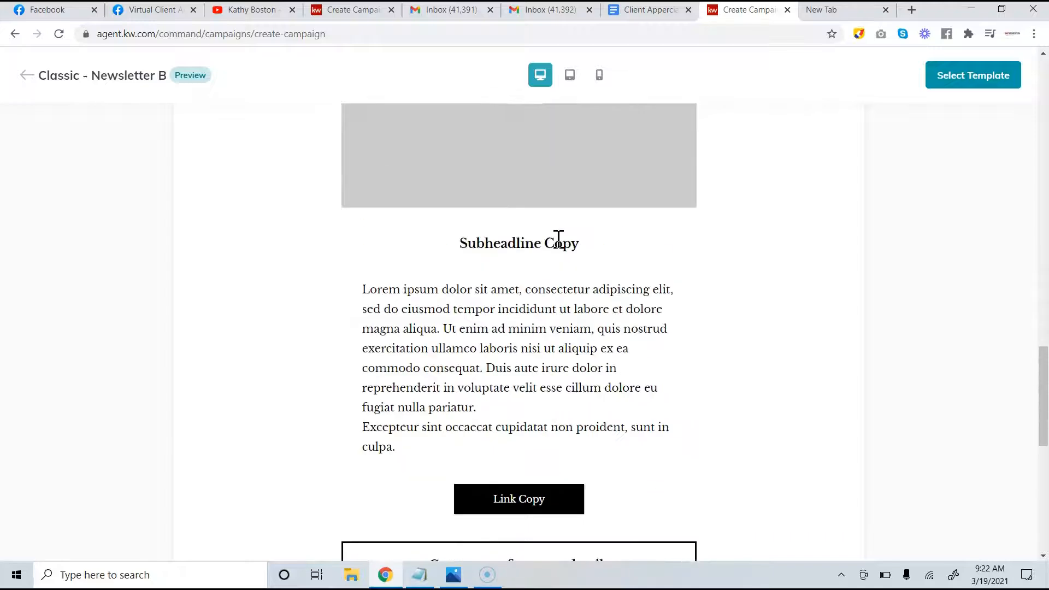
scroll(559, 240, up, 10)
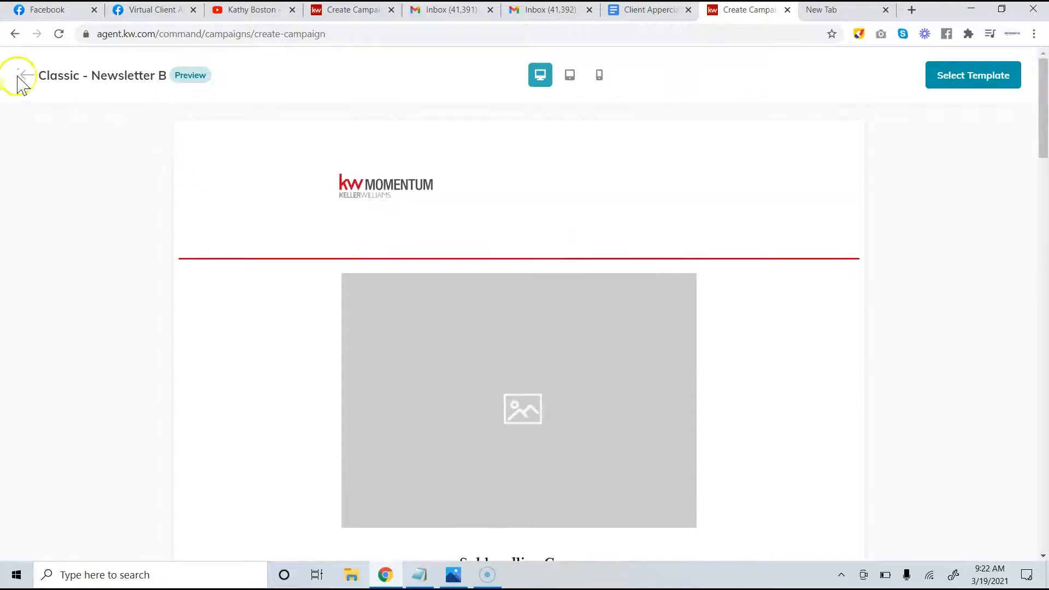
click(25, 76)
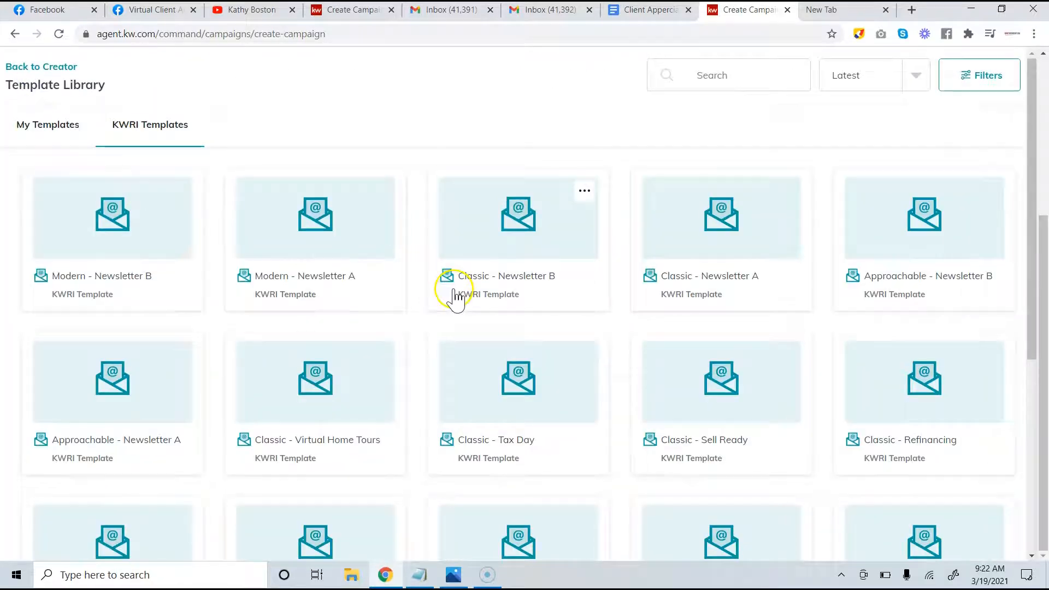
click(710, 229)
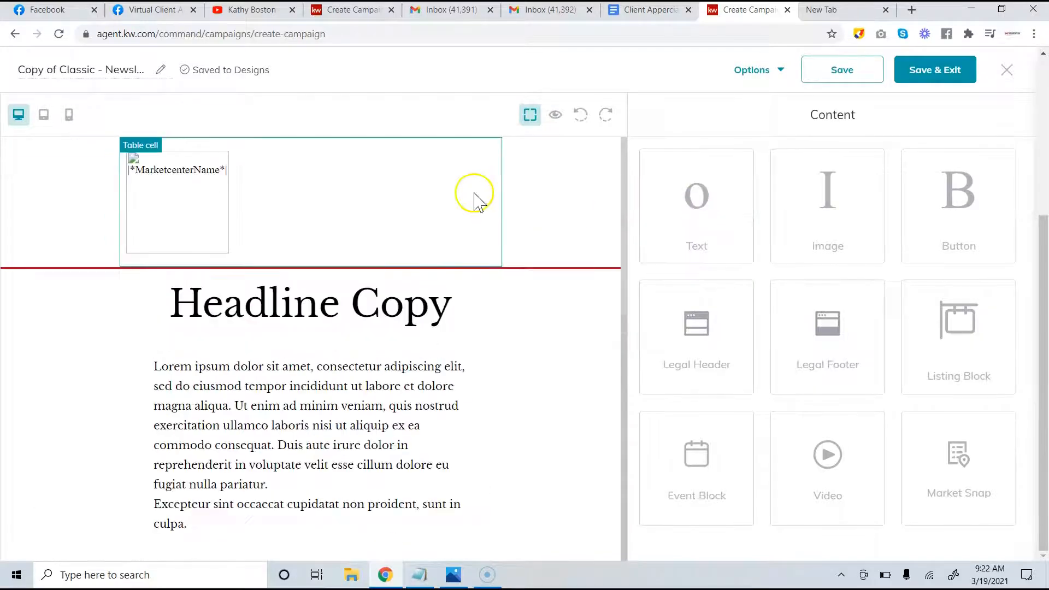
scroll(498, 352, down, 3)
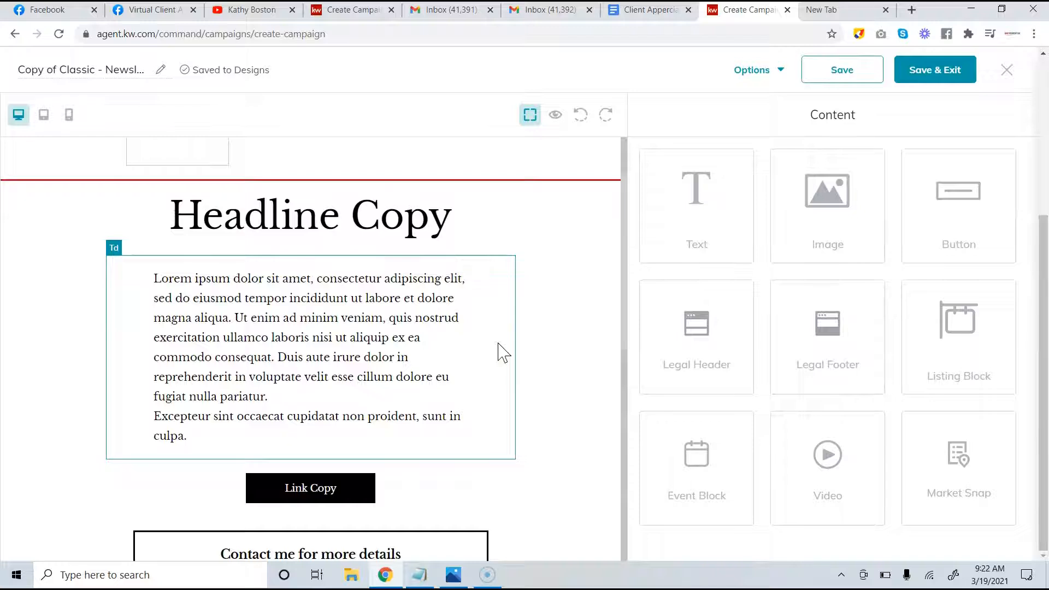
scroll(503, 352, up, 2)
scroll(503, 352, up, 1)
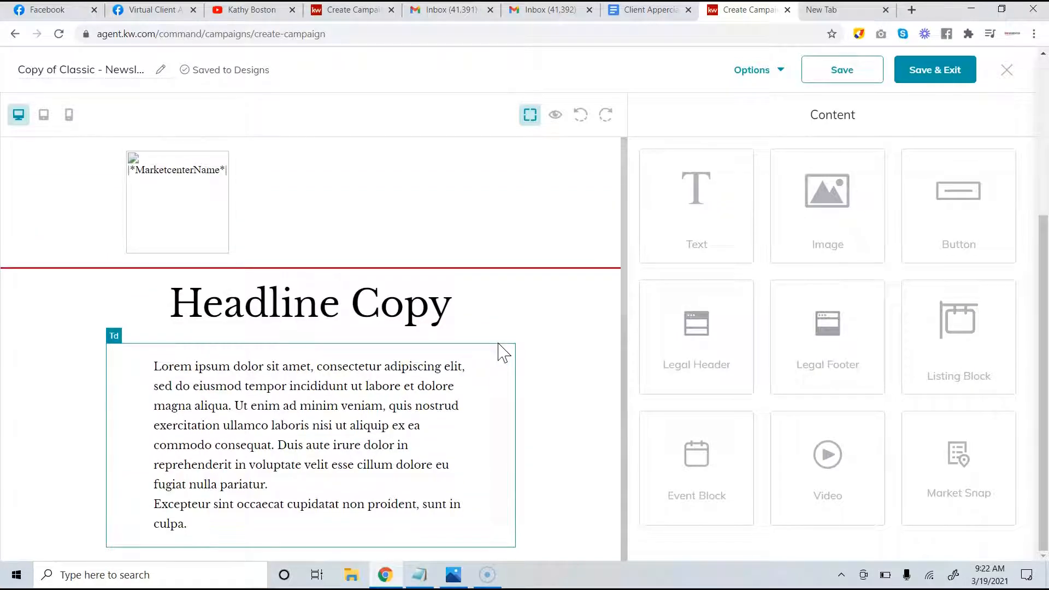
scroll(248, 256, down, 10)
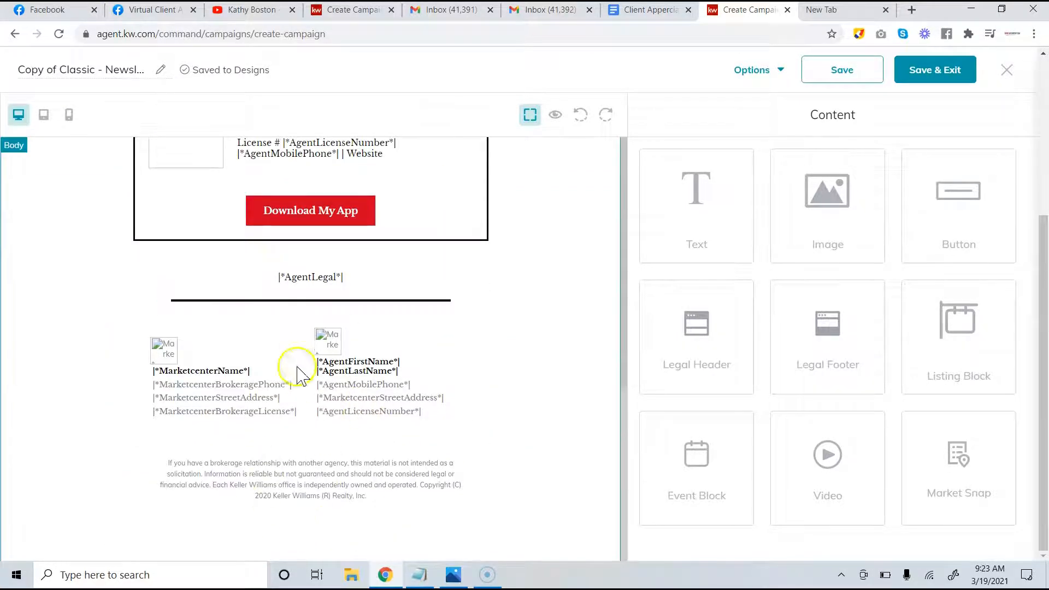
scroll(287, 363, up, 6)
scroll(297, 376, up, 2)
scroll(298, 376, down, 1)
scroll(298, 376, up, 1)
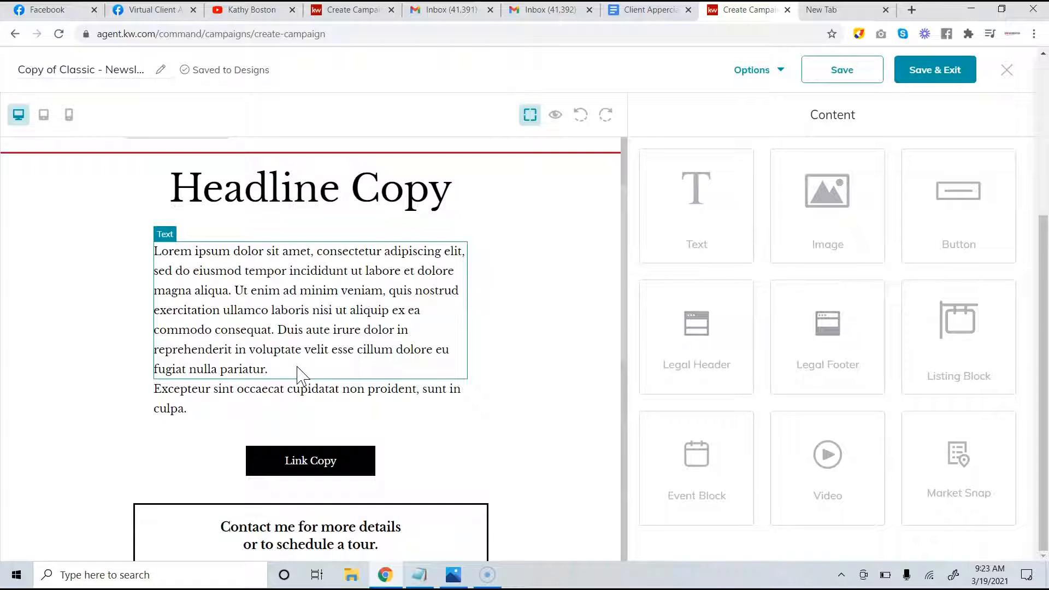
Rename the email design to the host's name followed by '- Client Apperciation'
click(57, 80)
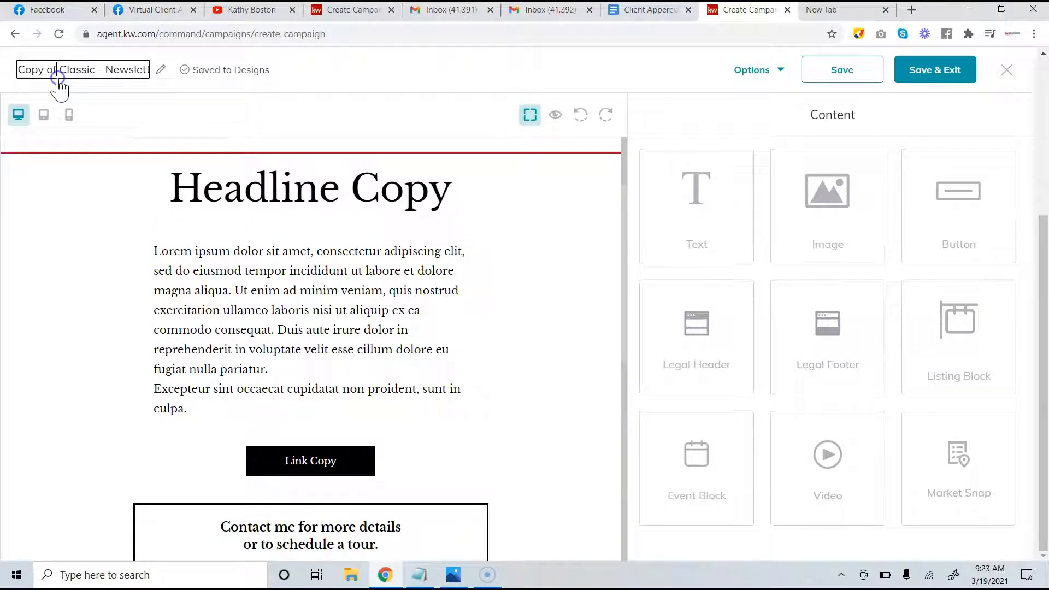
triple_click(62, 72)
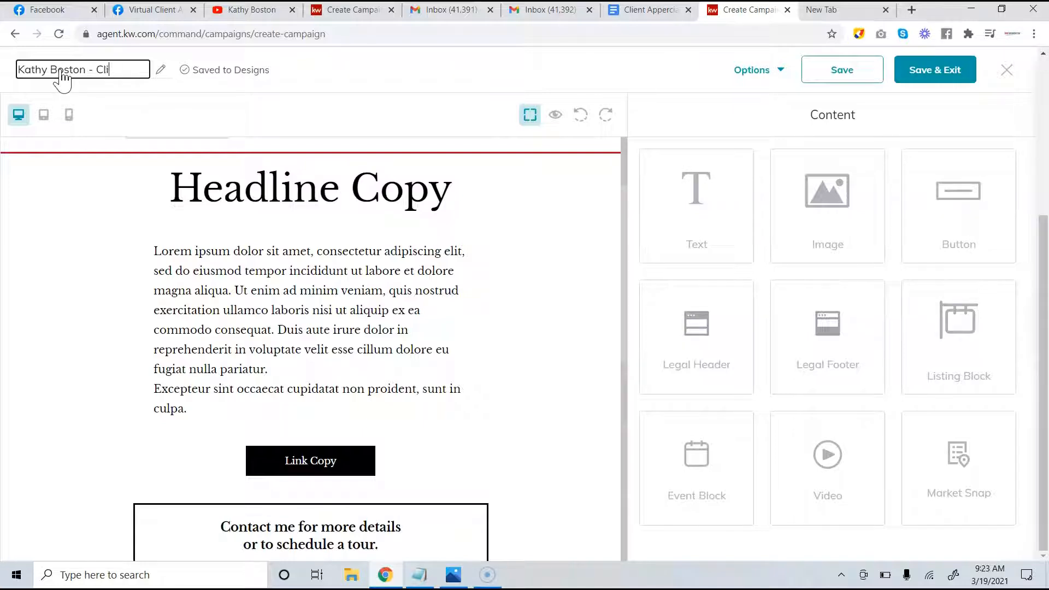
text(ent Apperciation)
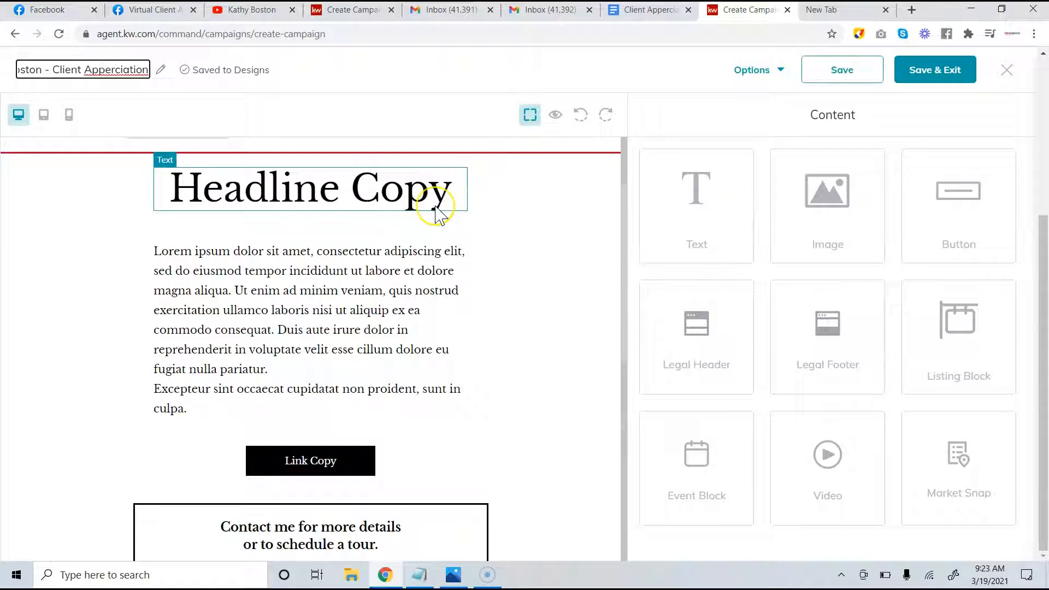
scroll(437, 213, up, 2)
scroll(436, 213, down, 1)
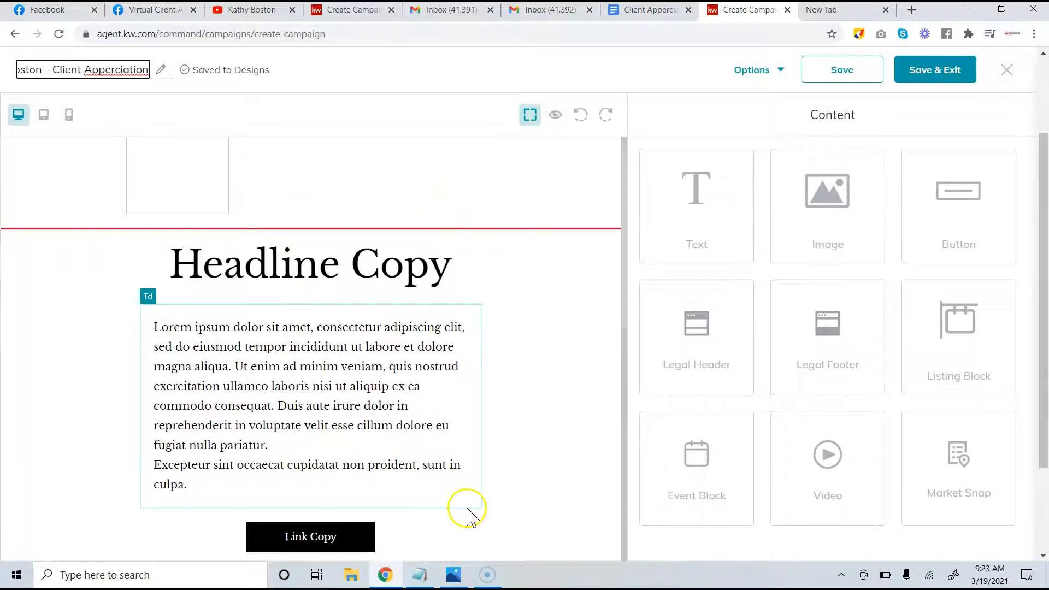
Replace the 'Headline Copy' text with 'Your Invited!!!' and apply the change
click(398, 282)
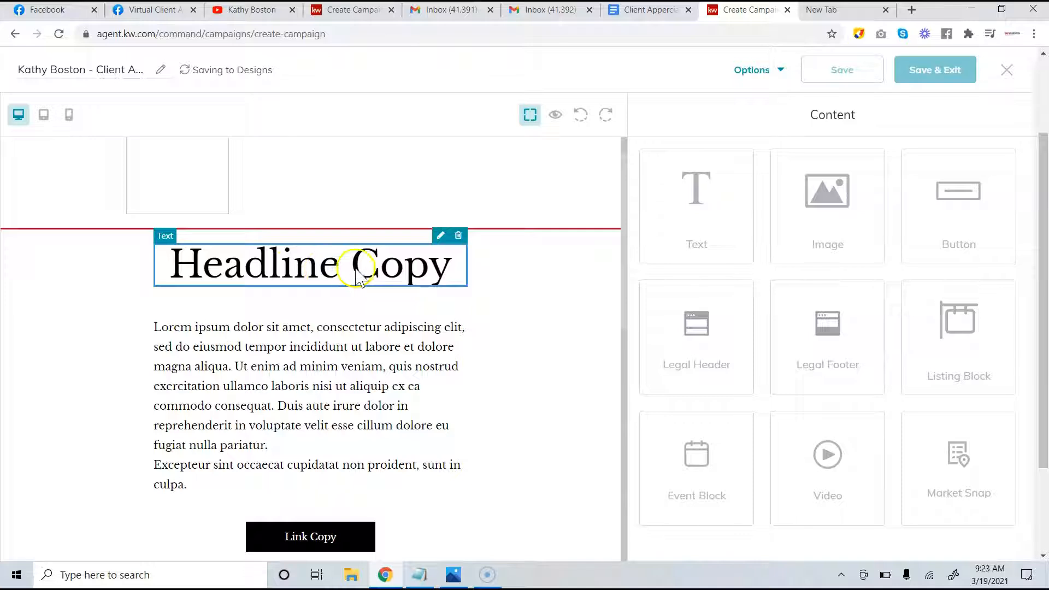
click(441, 236)
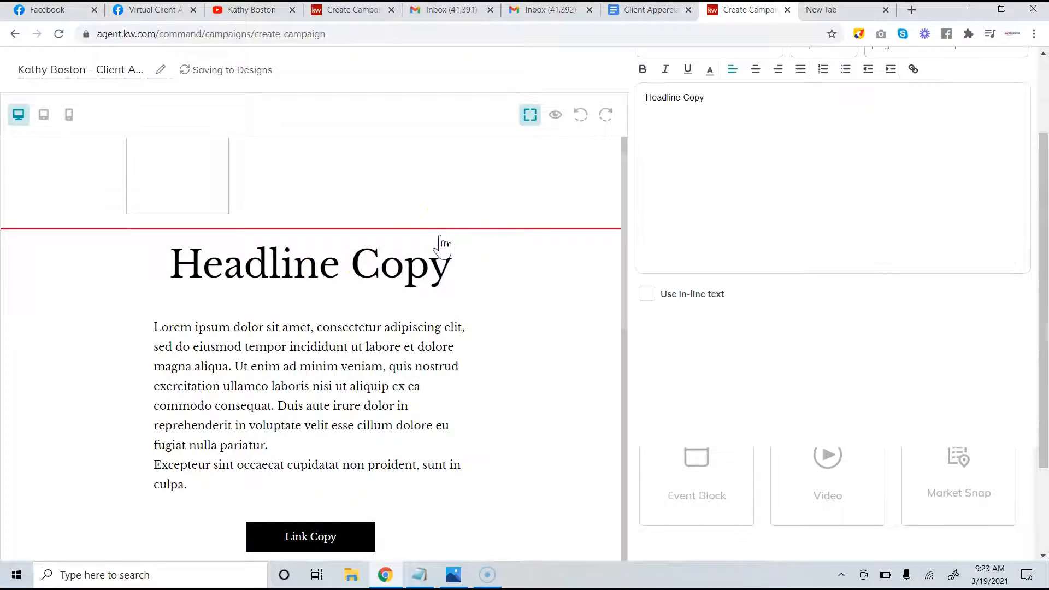
drag(721, 105, 421, 68)
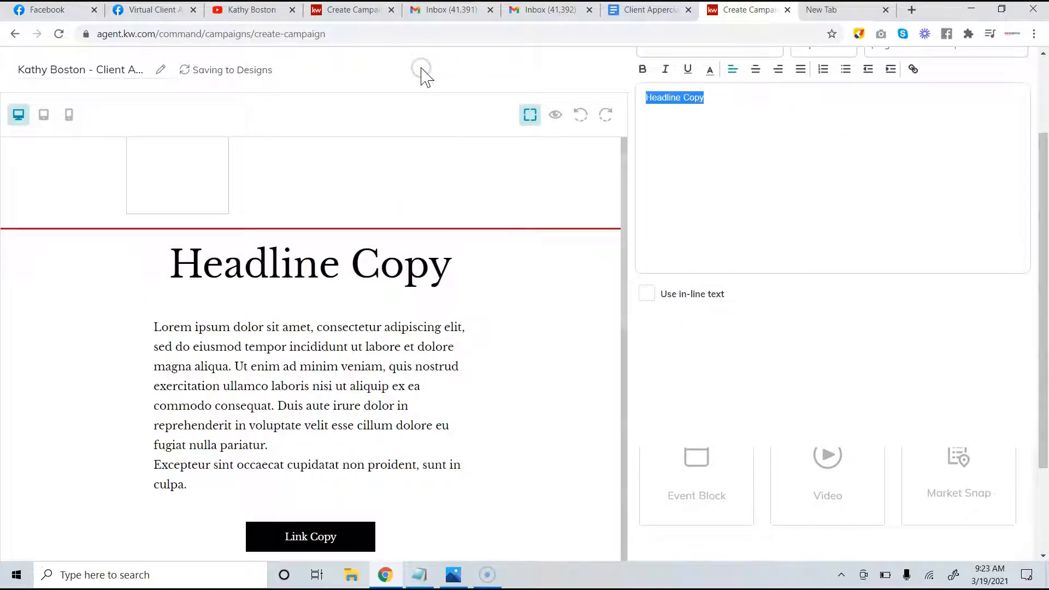
text(Your Invited)
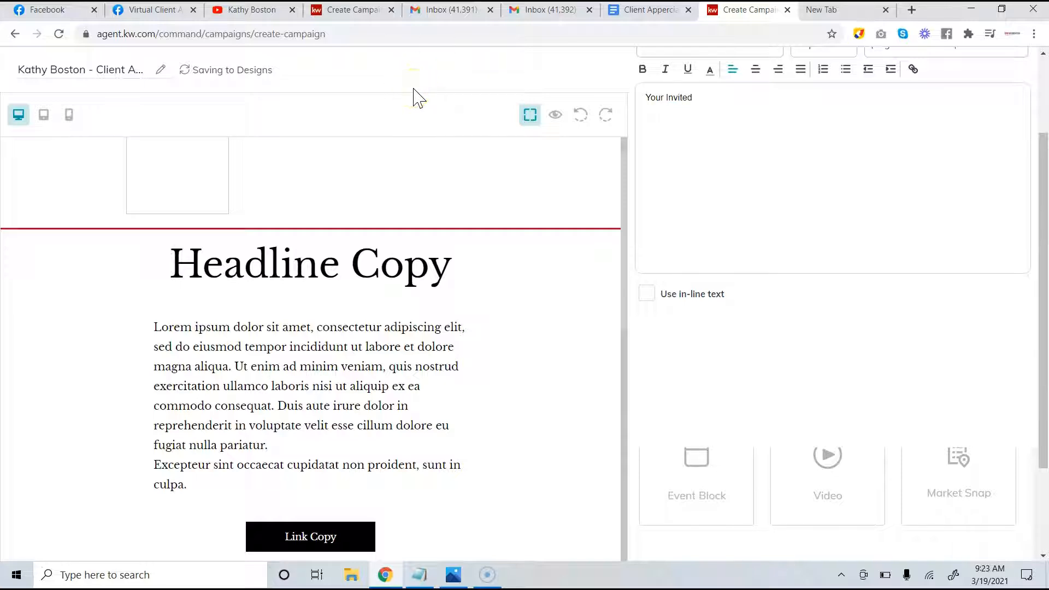
key(BackSpace)
key(BackSpace)
key(BackSpace)
click(492, 336)
click(533, 264)
scroll(725, 257, down, 2)
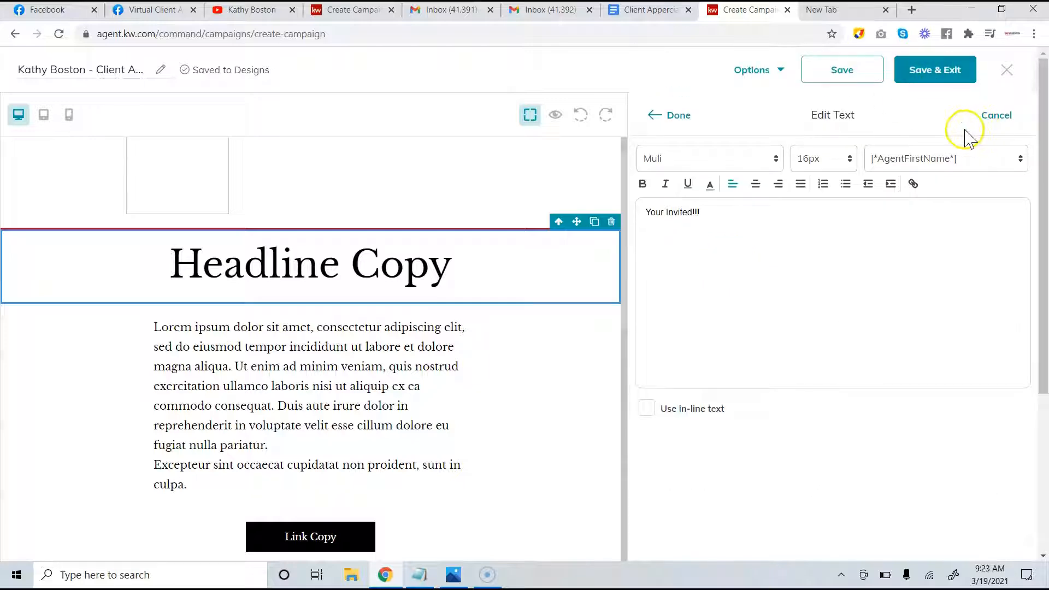
click(656, 120)
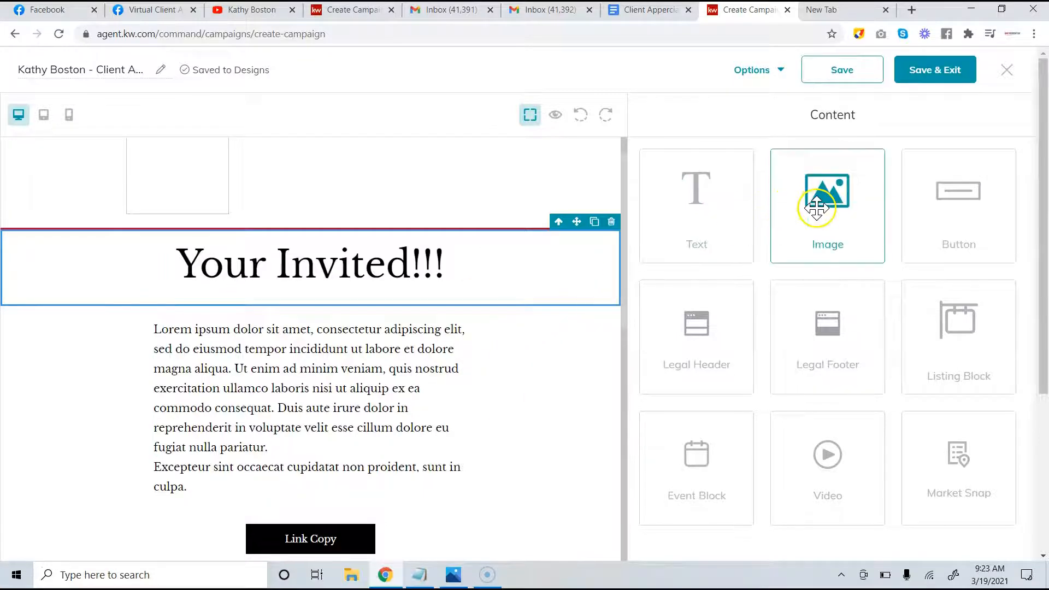
Drag an Image block into the email directly below the 'Your Invited!!!' headline
mouse_move(817, 208)
mouse_down()
mouse_move(457, 347)
mouse_move(500, 211)
mouse_move(815, 171)
mouse_move(817, 188)
mouse_up()
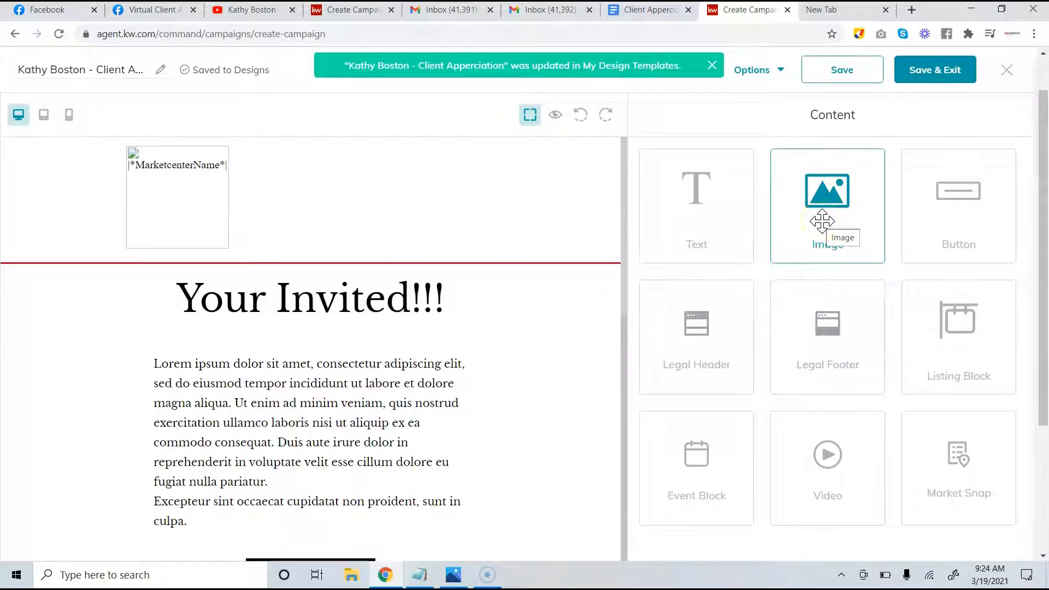
drag(827, 206, 305, 342)
drag(291, 373, 35, 328)
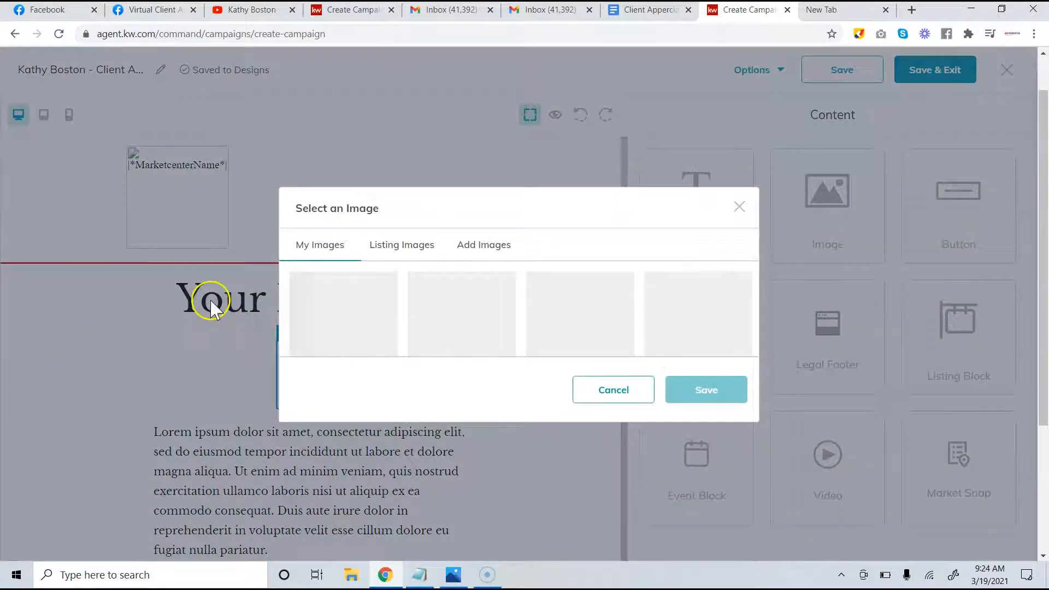
Choose the invitation JPG from Downloads and upload it via Add Images
click(479, 252)
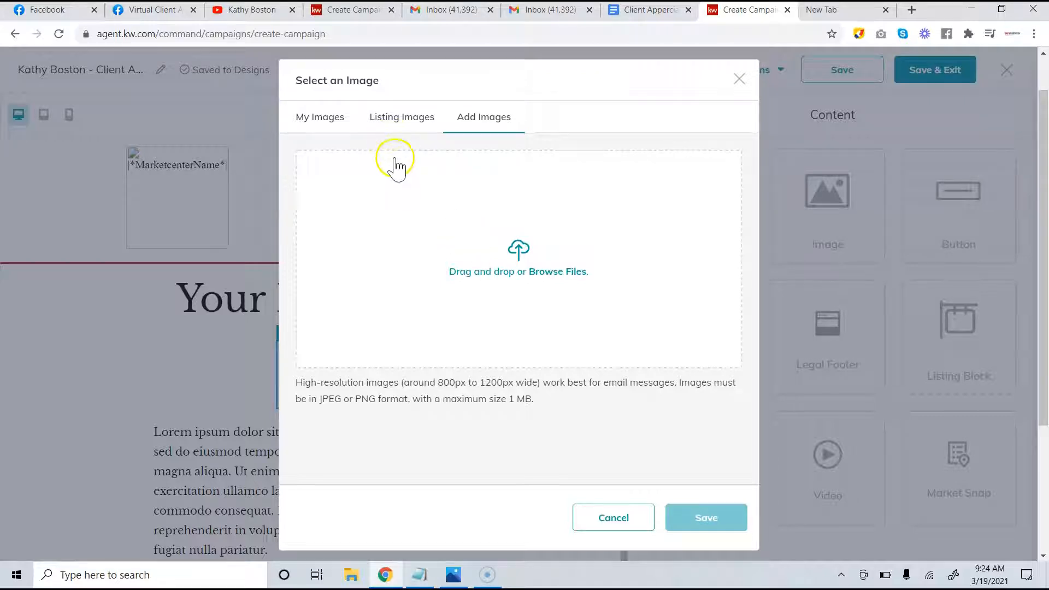
click(509, 251)
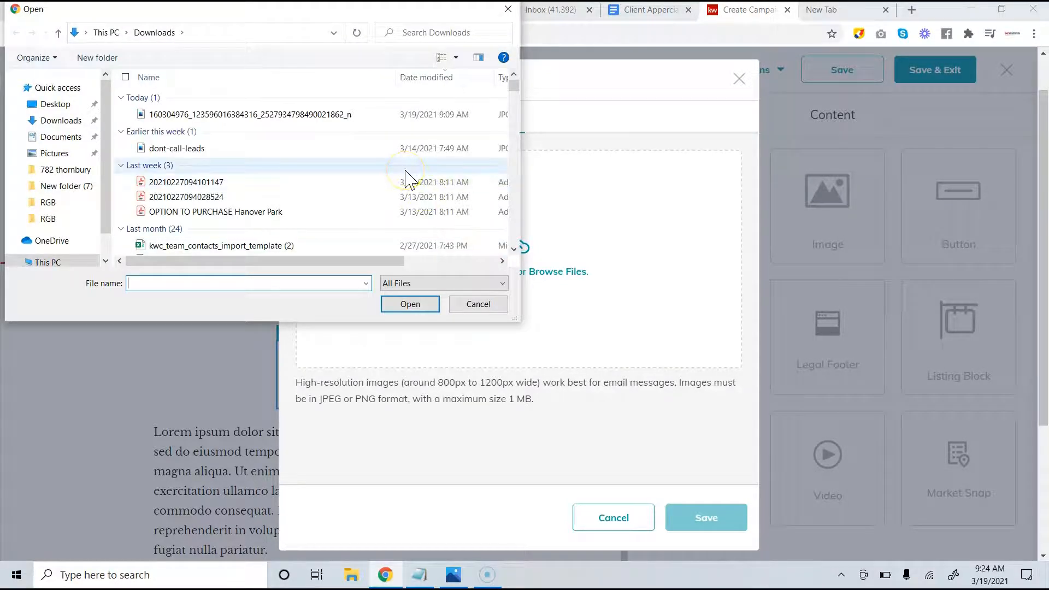
click(344, 116)
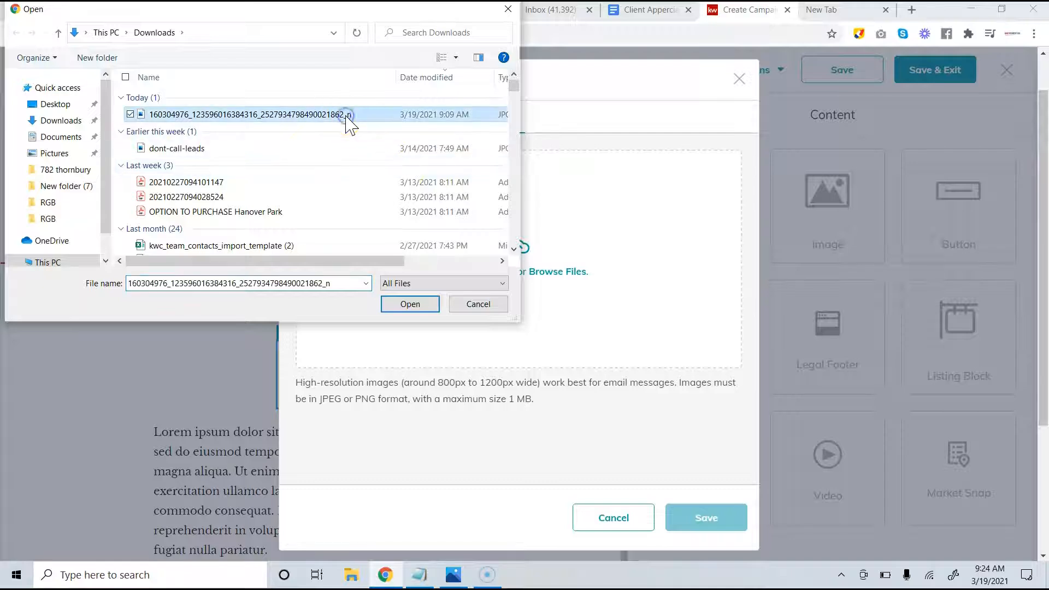
click(418, 305)
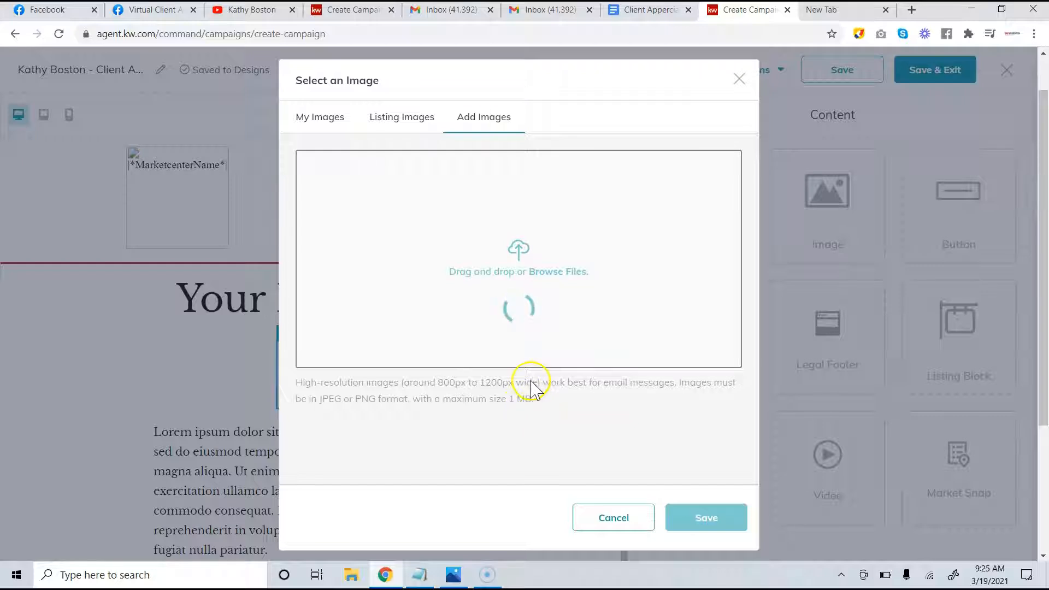
Confirm in File Explorer the invitation JPG is 185 KB, then view My Images
click(358, 572)
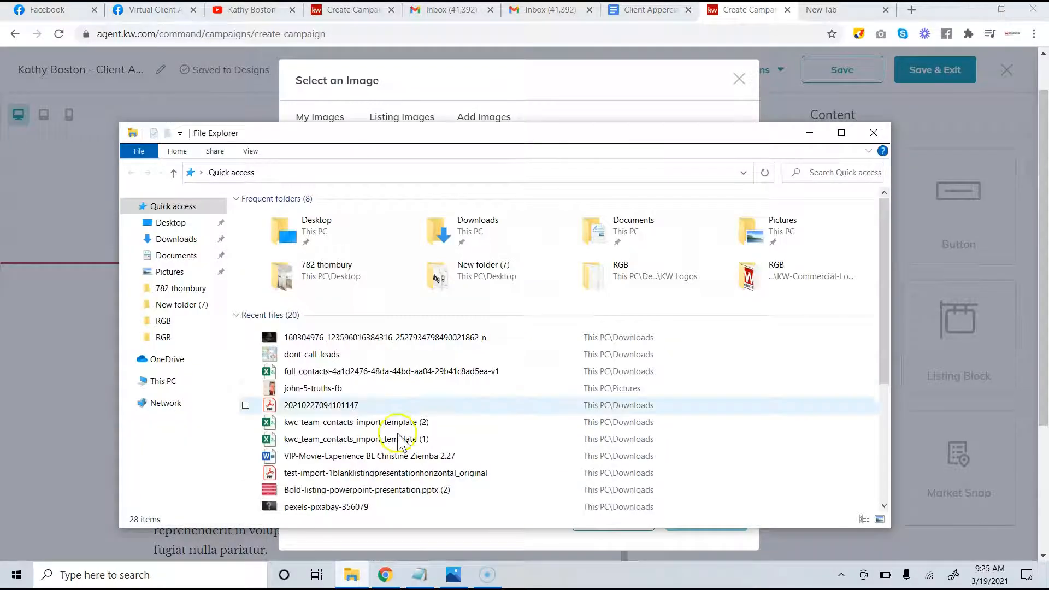
click(426, 341)
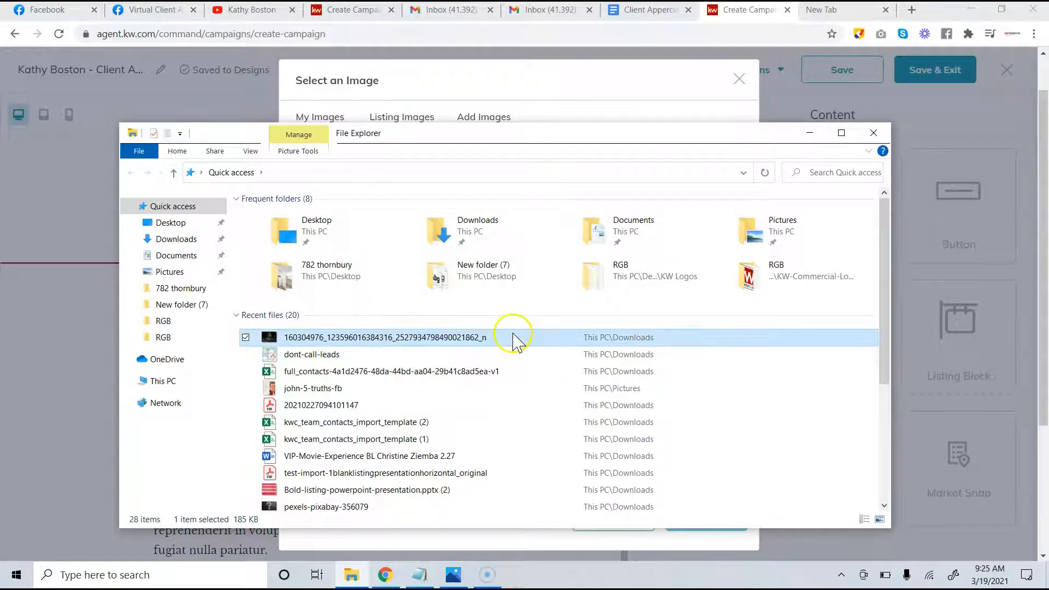
right_click(484, 337)
click(341, 550)
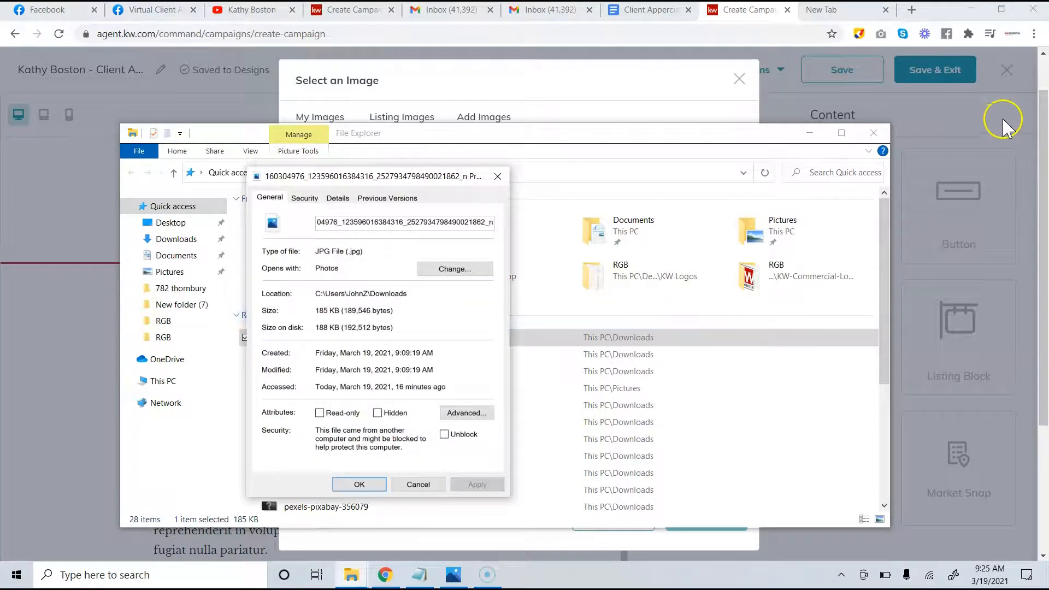
click(875, 136)
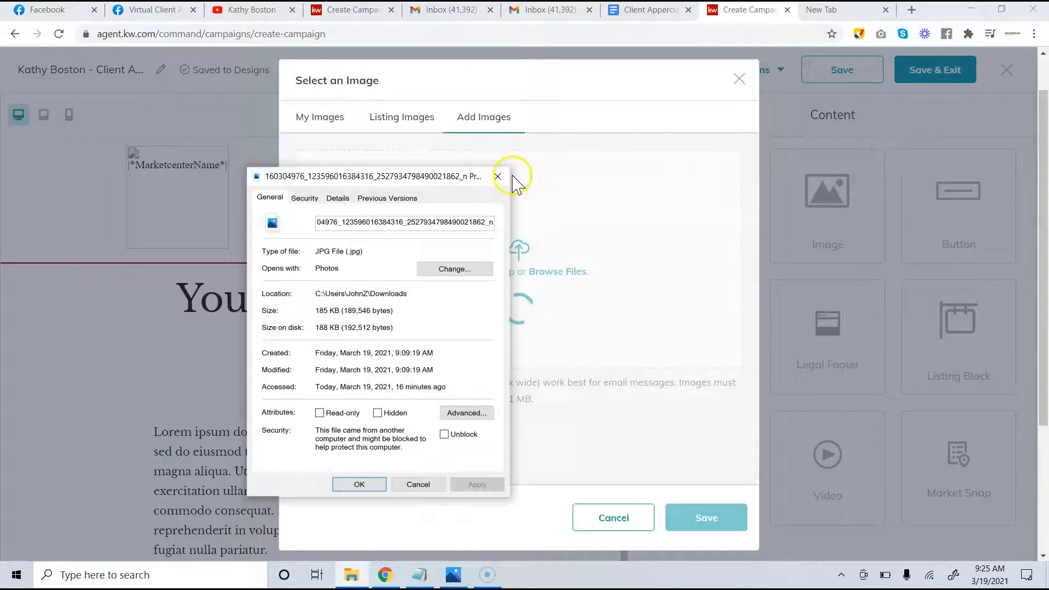
click(498, 176)
click(531, 258)
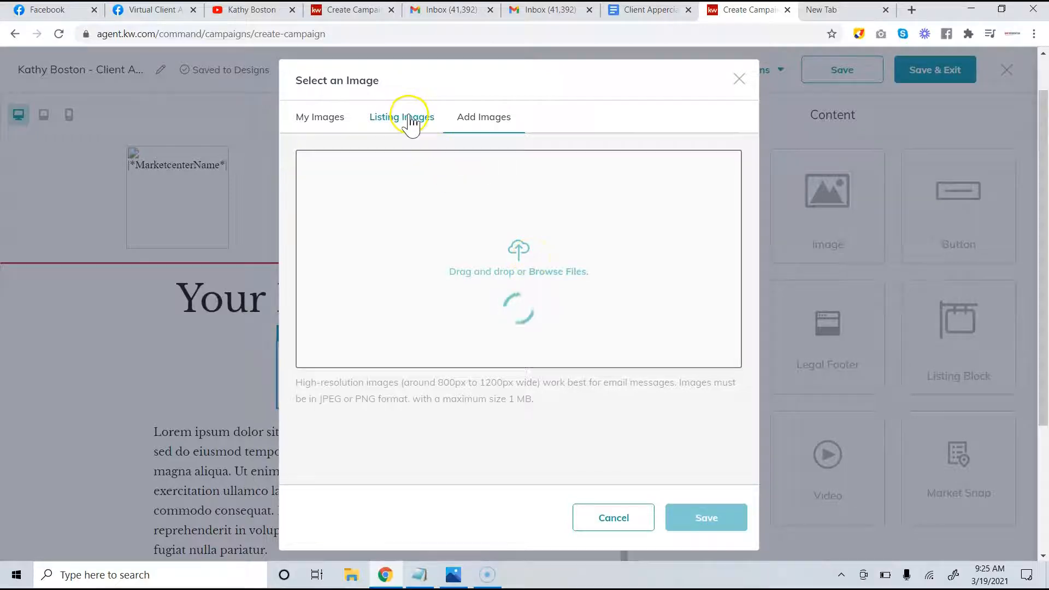
click(338, 117)
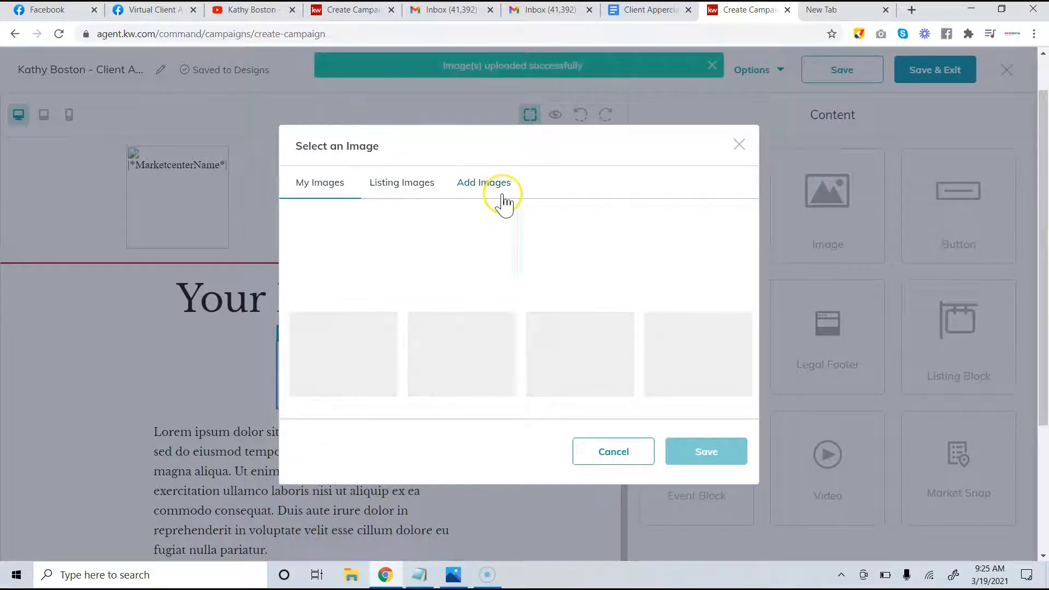
Insert the uploaded invitation image into the image block below the headline
click(483, 181)
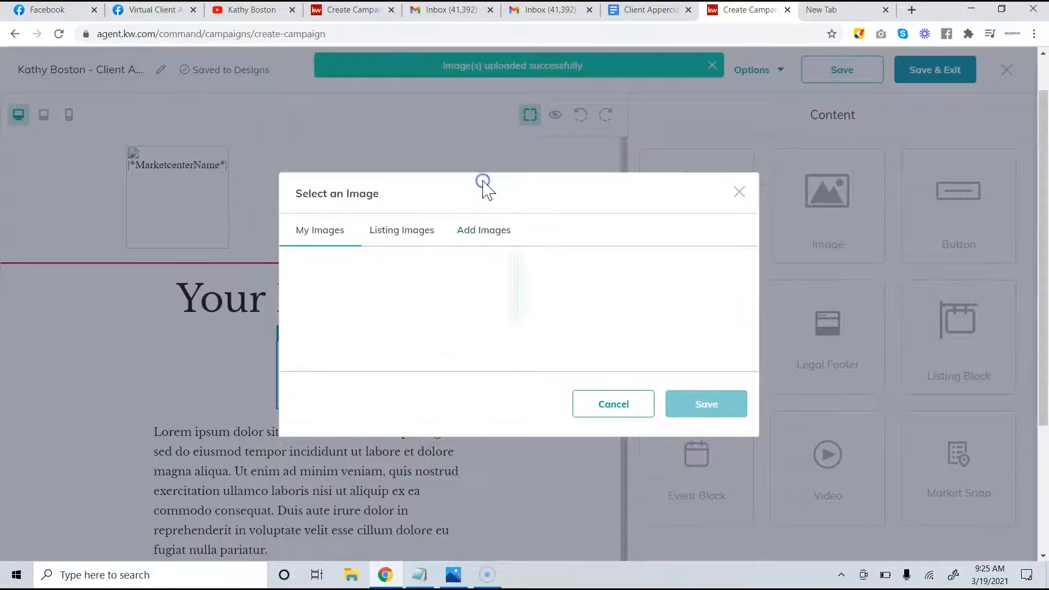
click(482, 229)
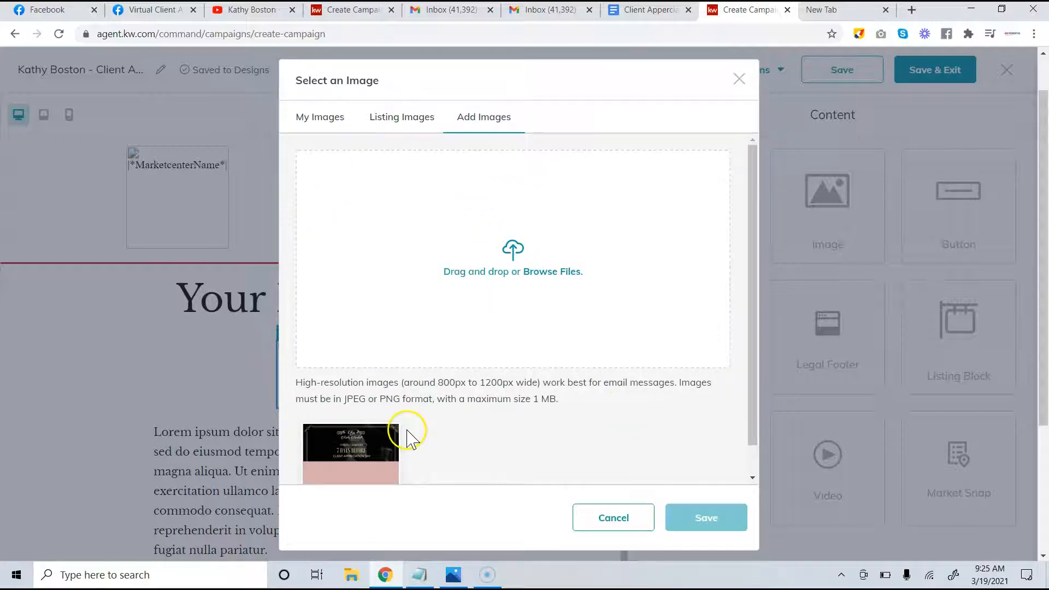
click(368, 447)
click(708, 517)
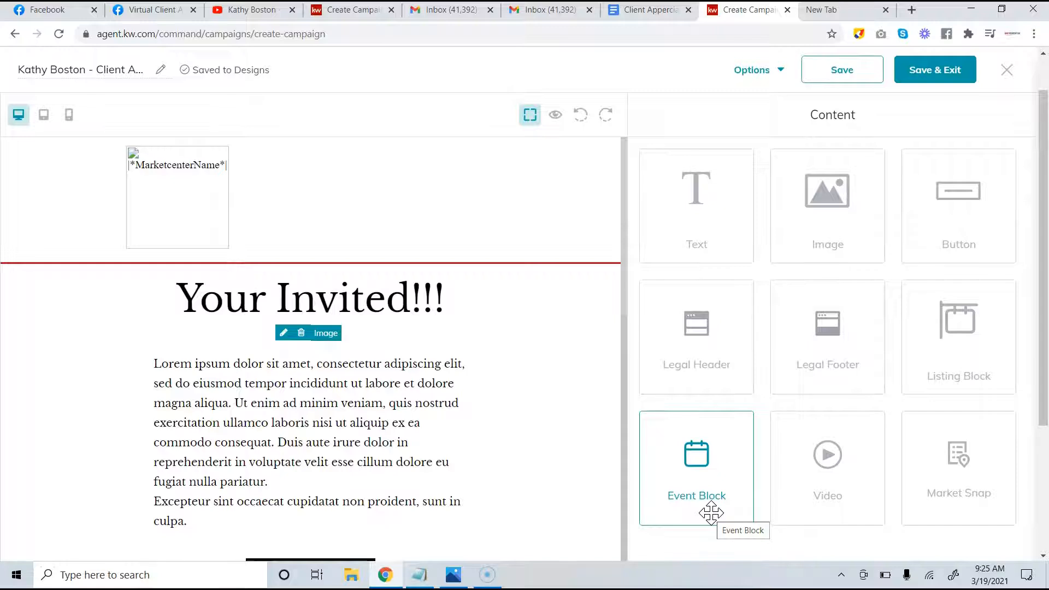
scroll(451, 448, down, 5)
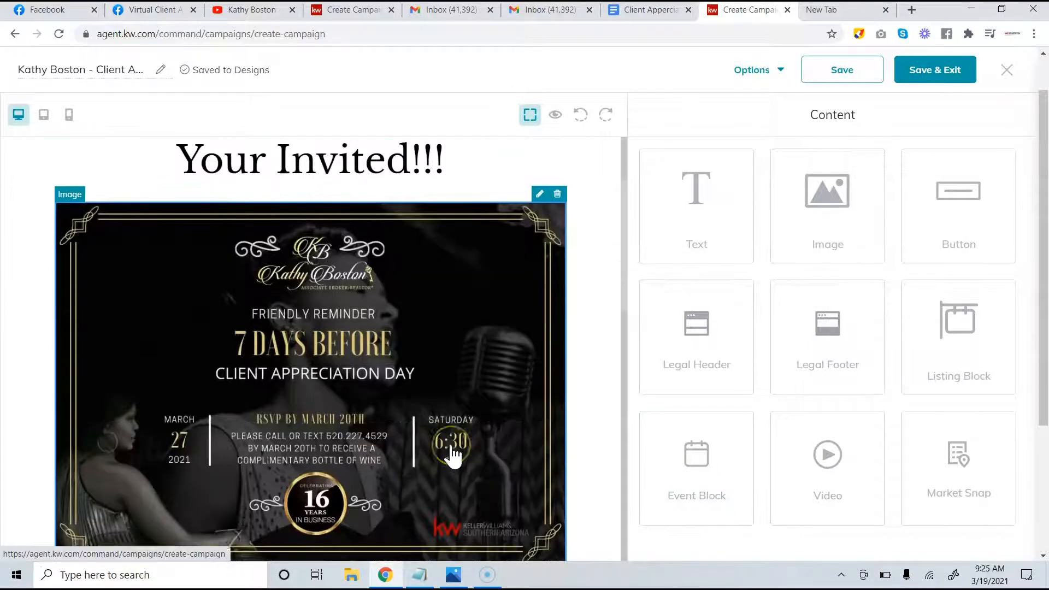
scroll(451, 454, up, 2)
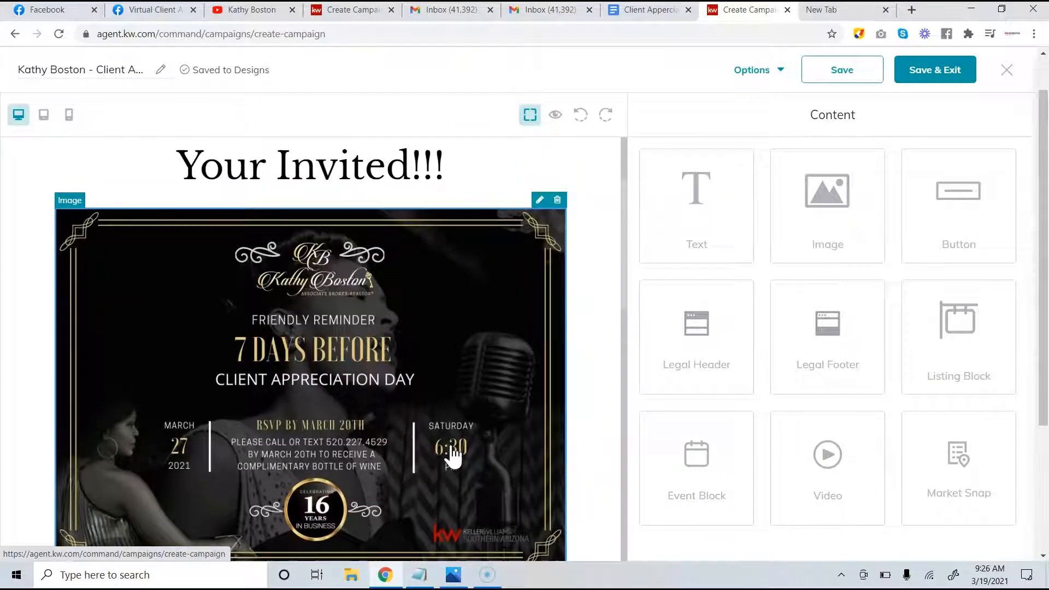
scroll(451, 456, down, 1)
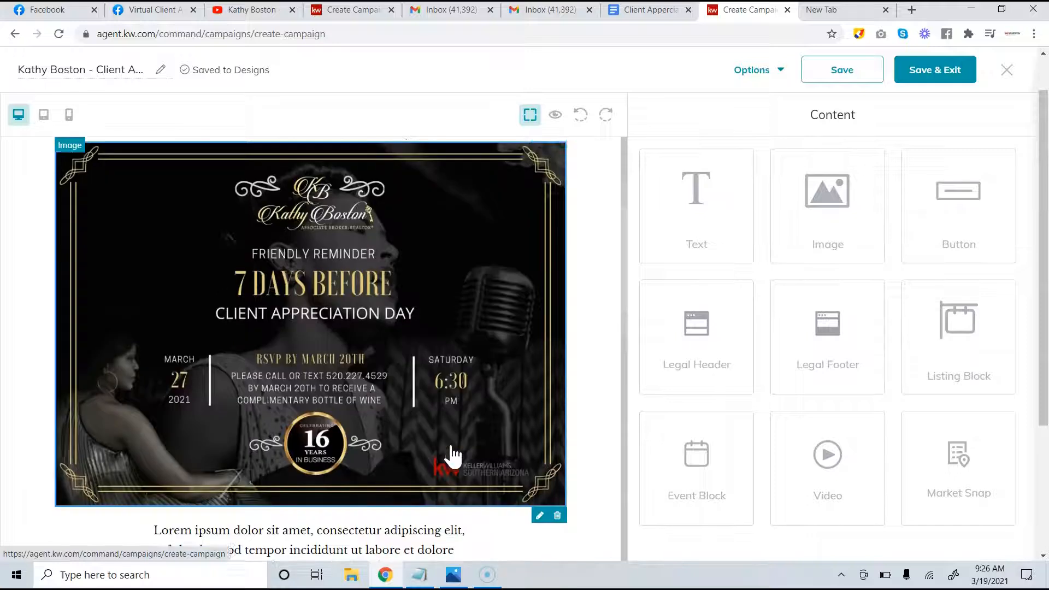
scroll(451, 456, up, 1)
scroll(452, 457, down, 1)
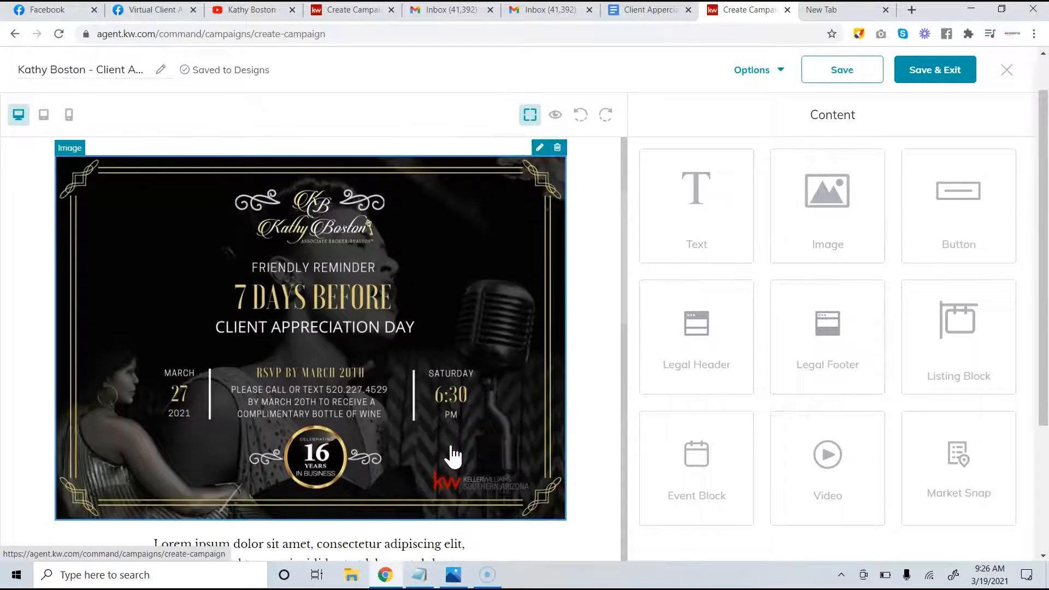
Open the invitation image settings and check its width of 750 px
click(540, 148)
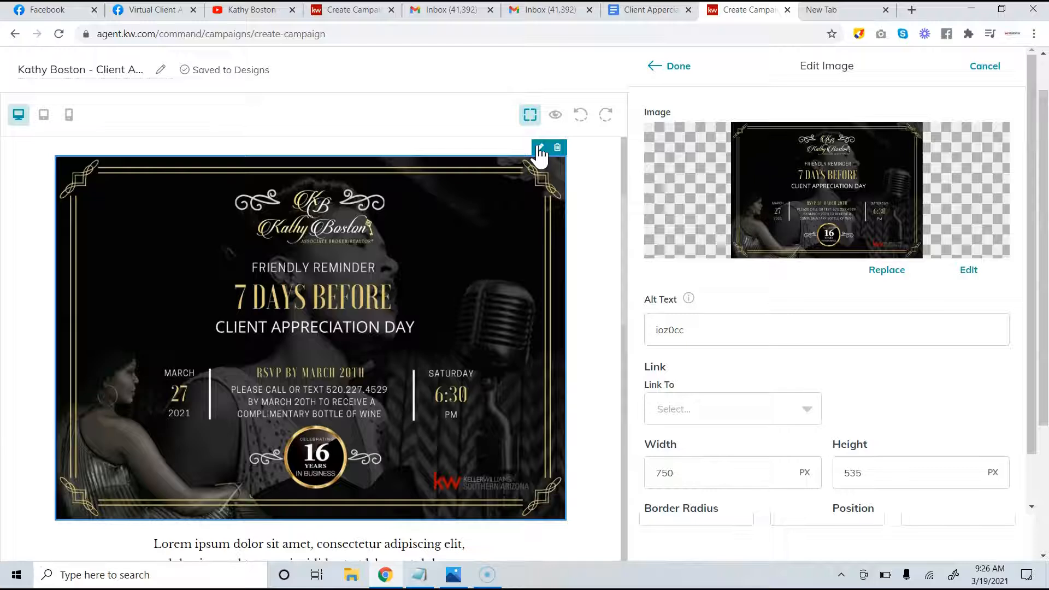
scroll(660, 271, down, 1)
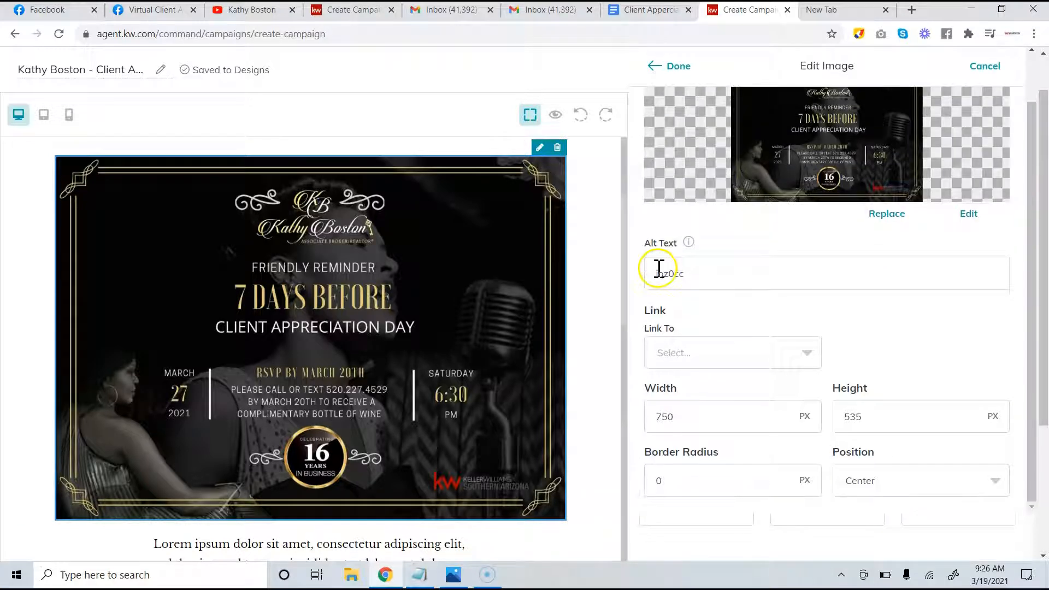
scroll(659, 271, down, 2)
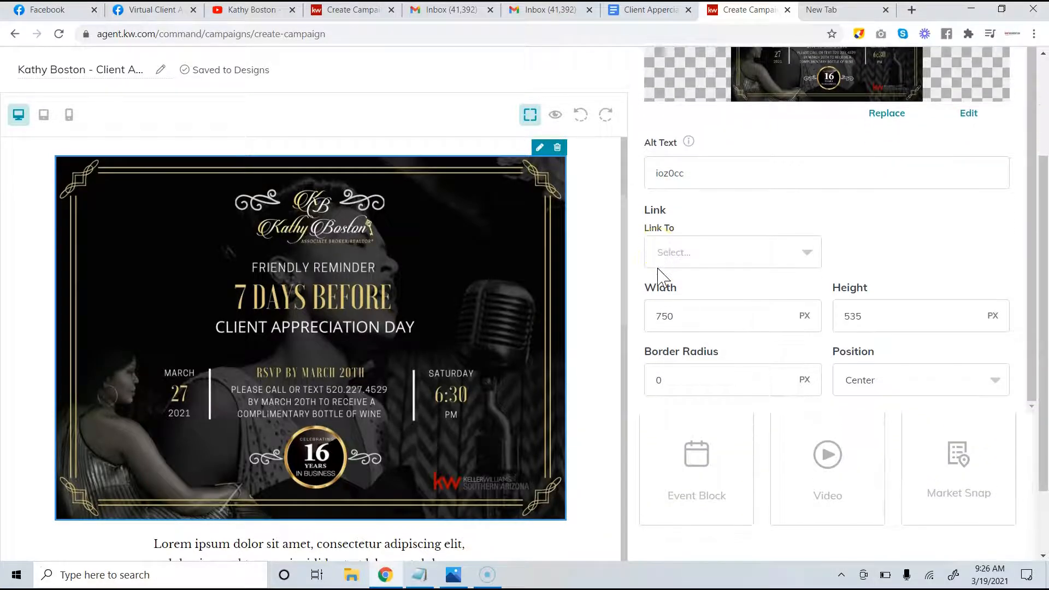
click(797, 316)
drag(807, 316, 501, 313)
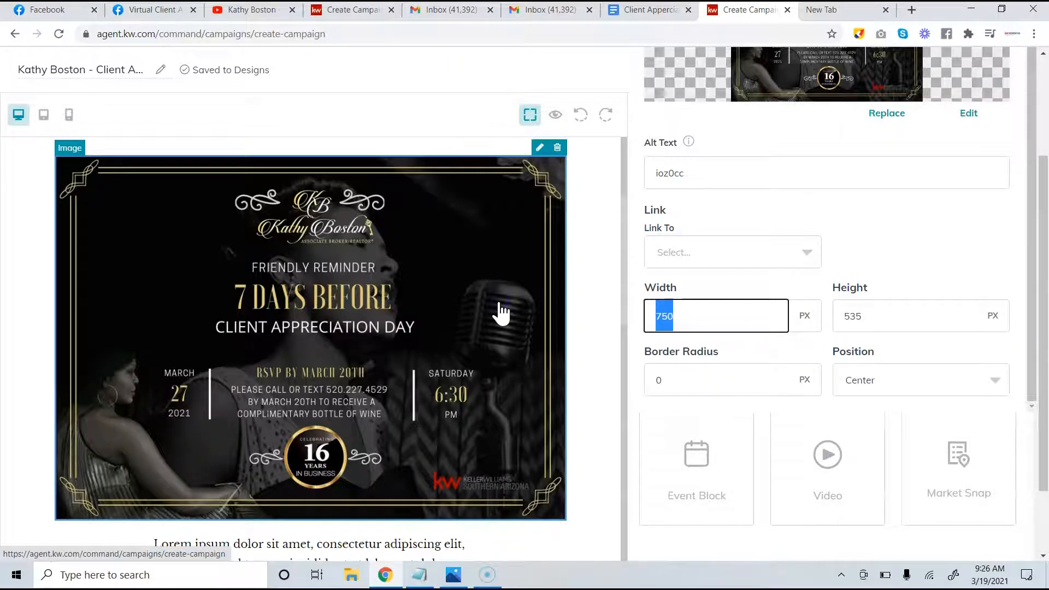
scroll(966, 305, down, 2)
scroll(967, 312, up, 1)
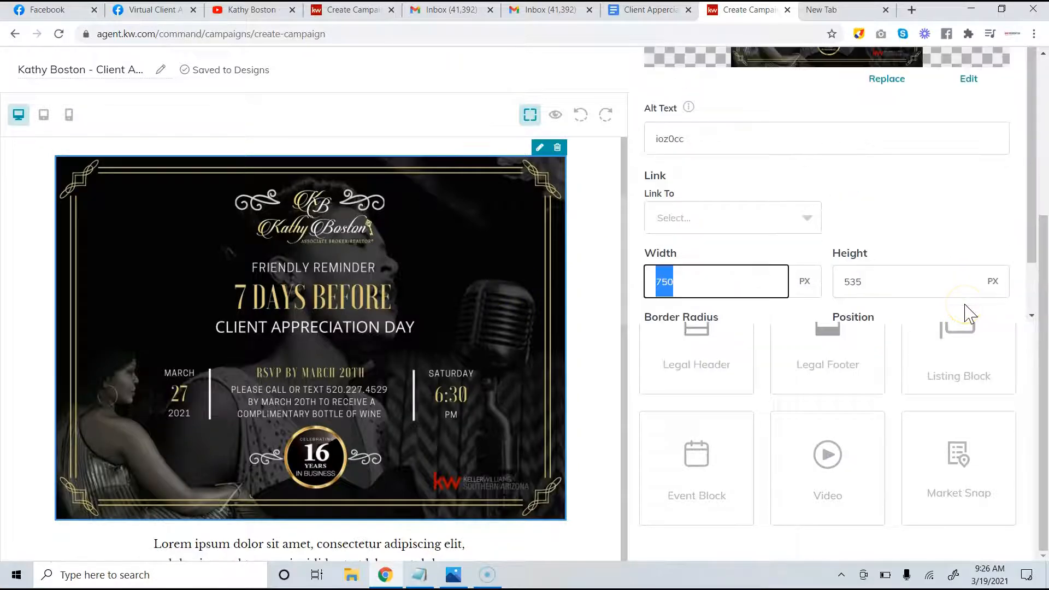
scroll(967, 311, up, 4)
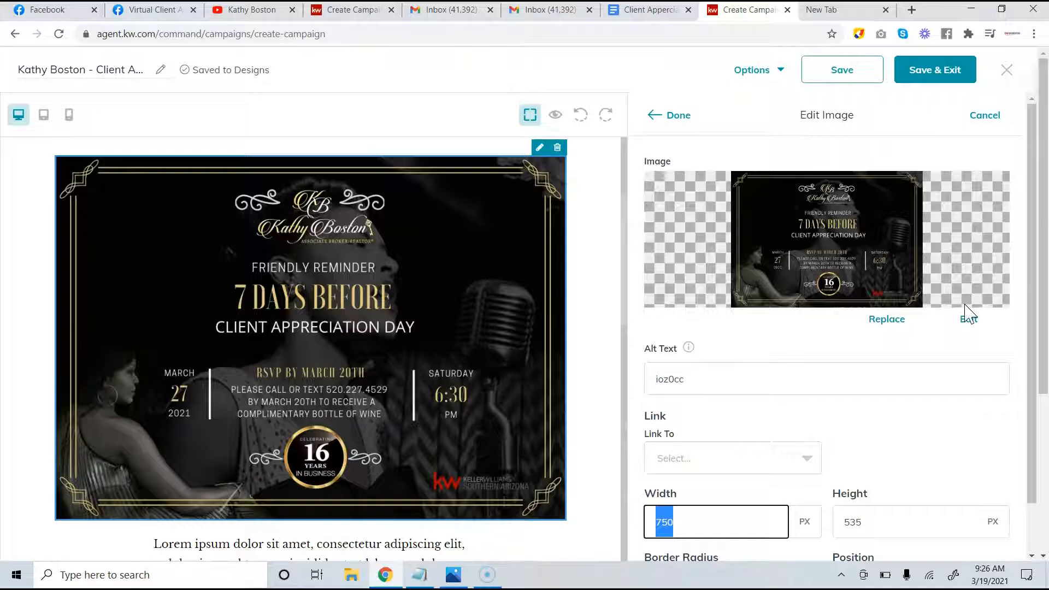
scroll(967, 314, down, 1)
scroll(959, 334, down, 1)
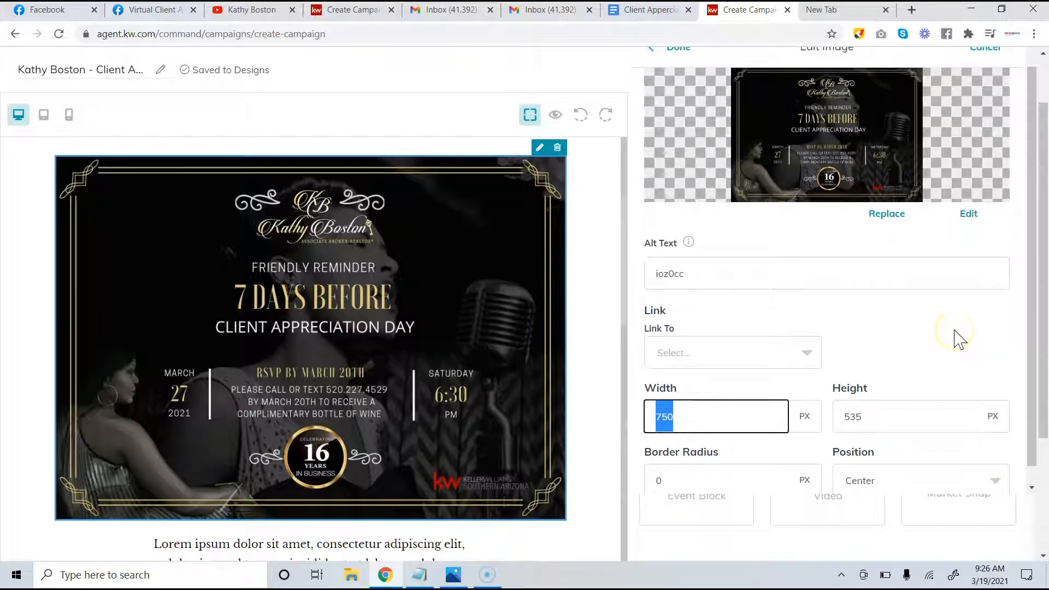
scroll(958, 336, down, 2)
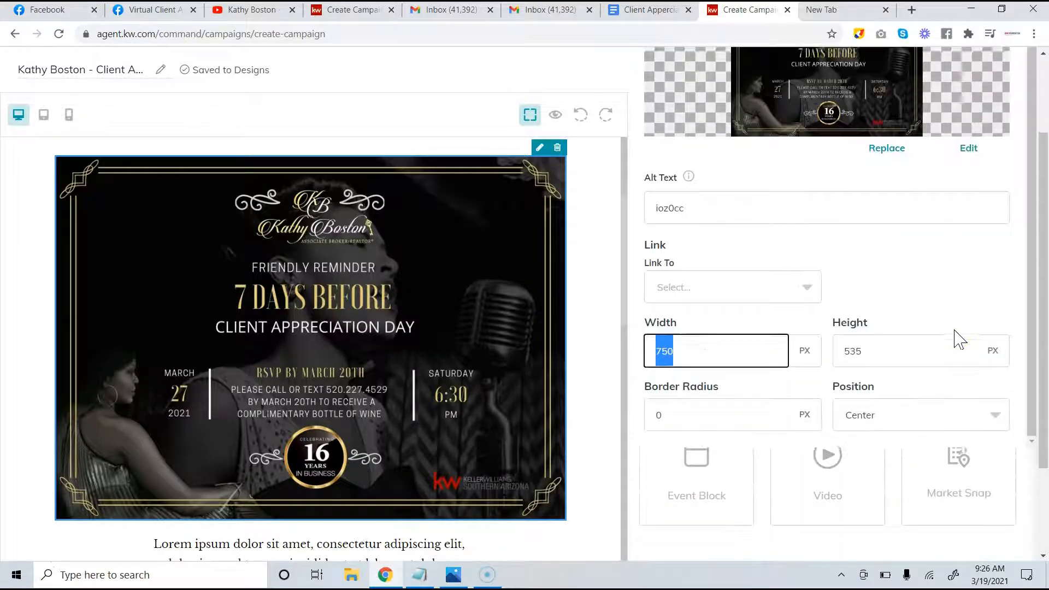
Keep the image position set to Center
click(944, 370)
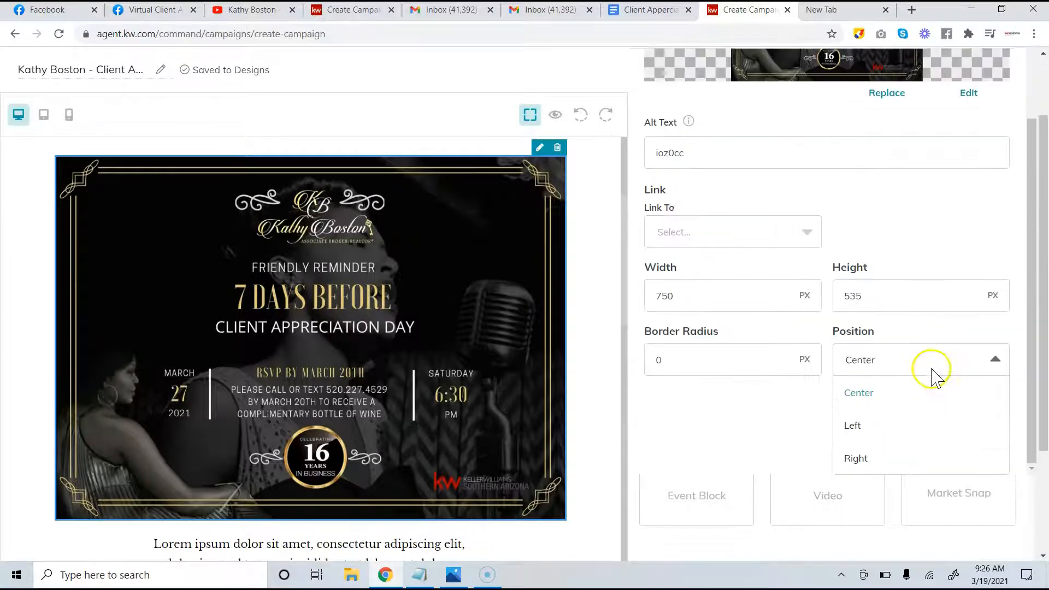
click(932, 374)
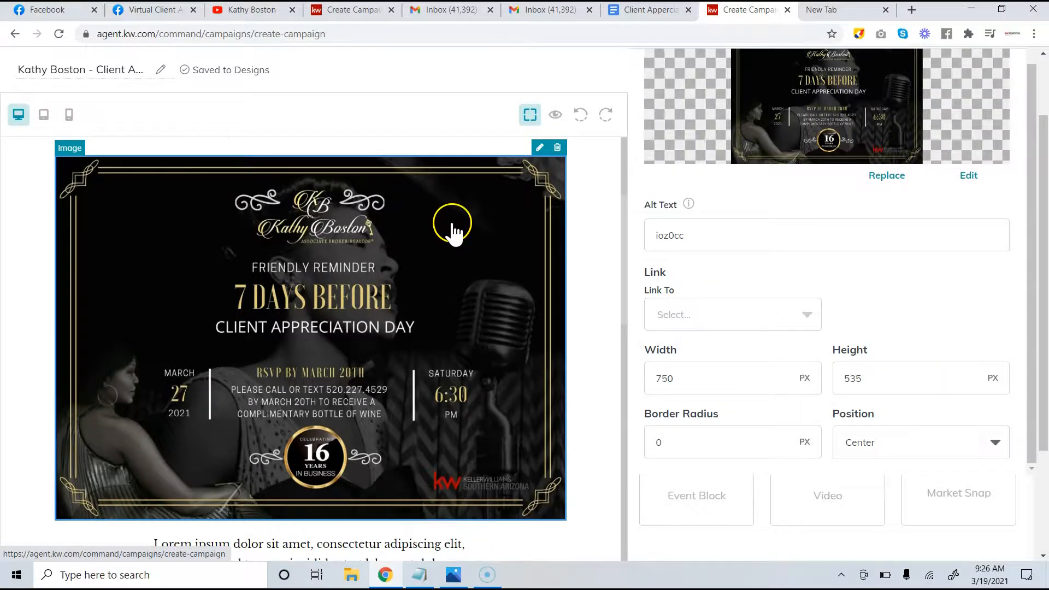
scroll(452, 225, up, 3)
scroll(437, 262, down, 4)
scroll(432, 289, down, 4)
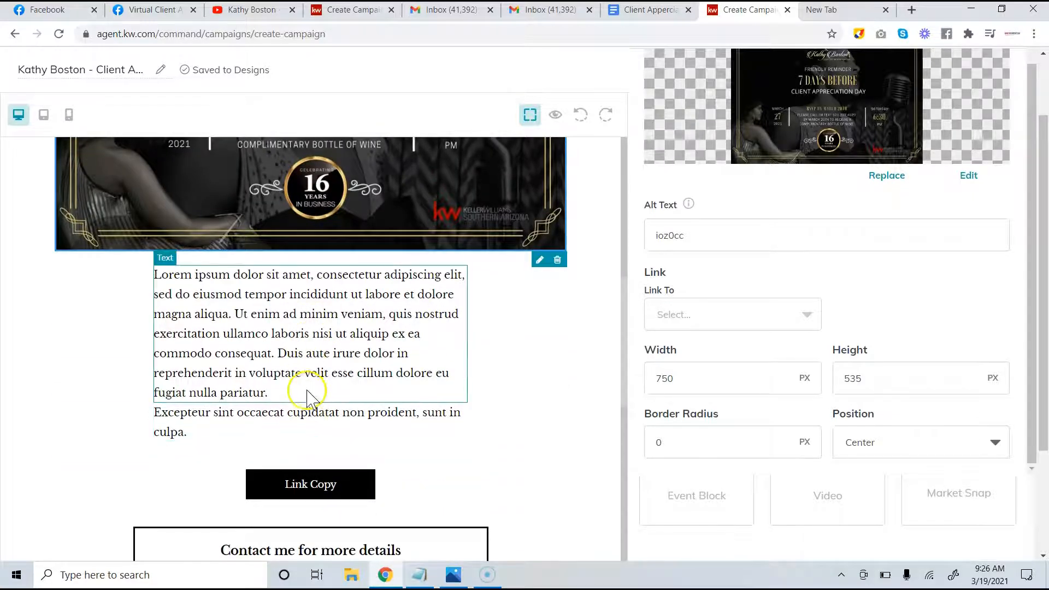
Delete the Excepteur filler paragraph and open the Lorem ipsum paragraph for editing
click(304, 414)
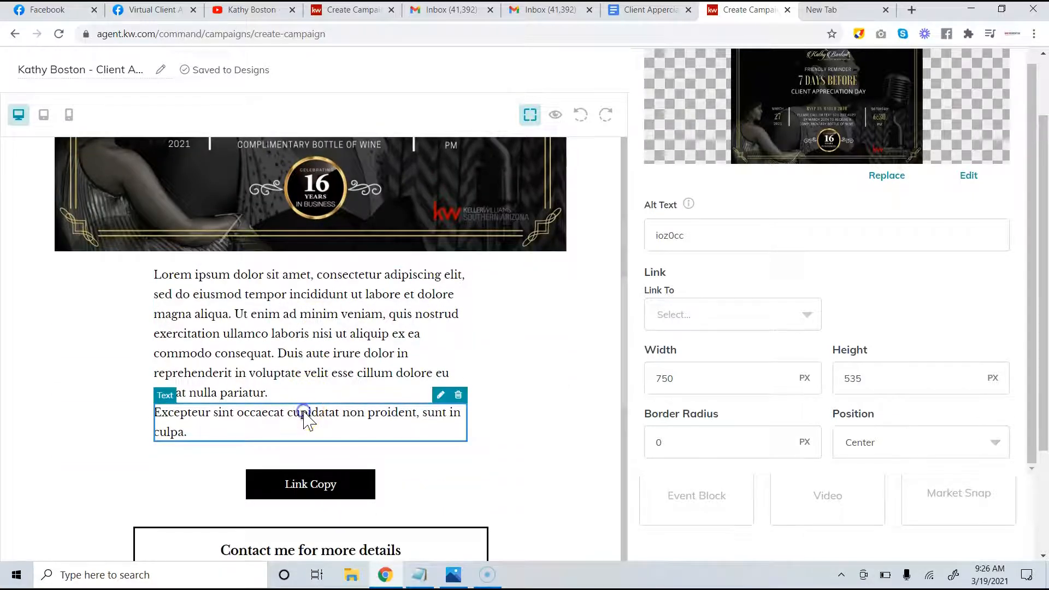
click(460, 395)
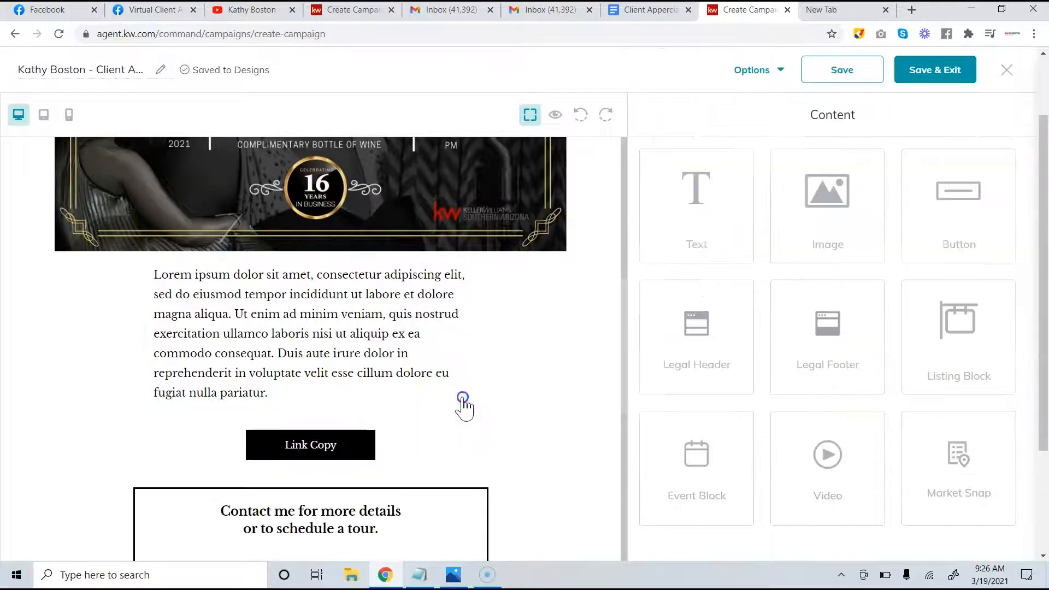
click(398, 342)
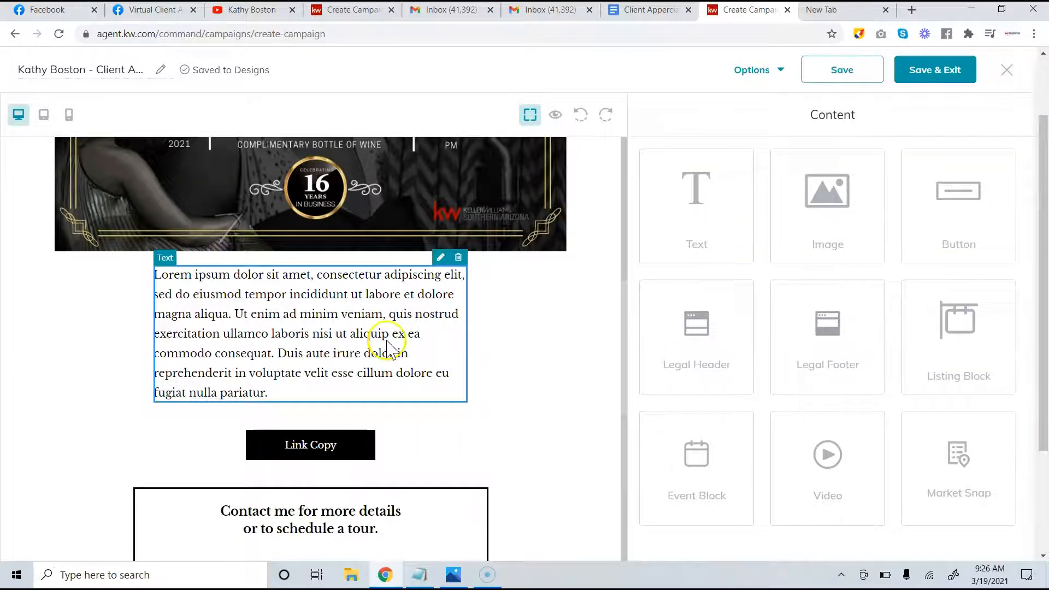
click(440, 258)
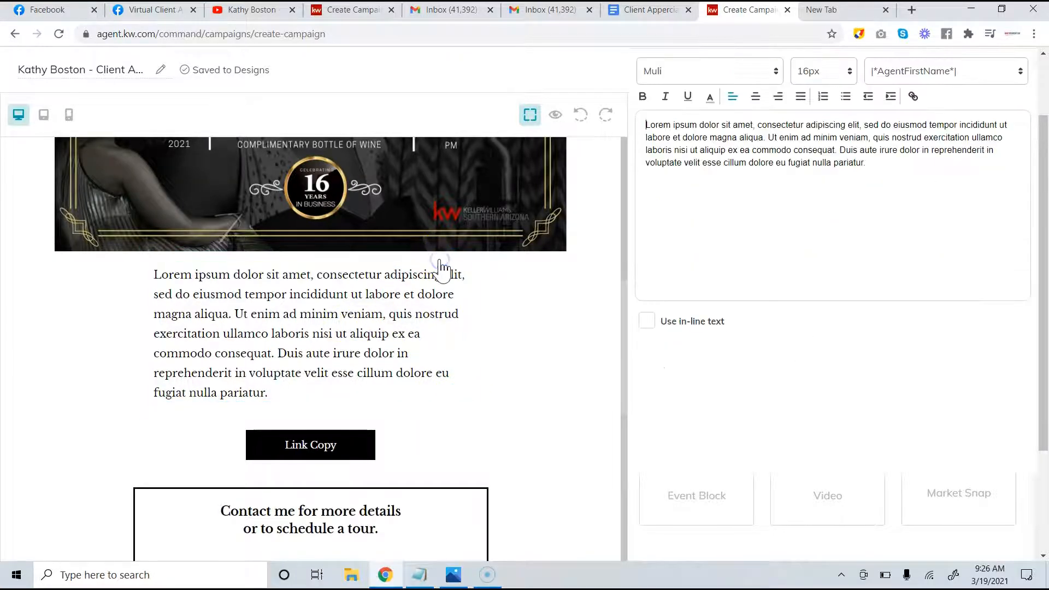
Select the concert description paragraph in the Client Appreciation newsletter document
click(636, 10)
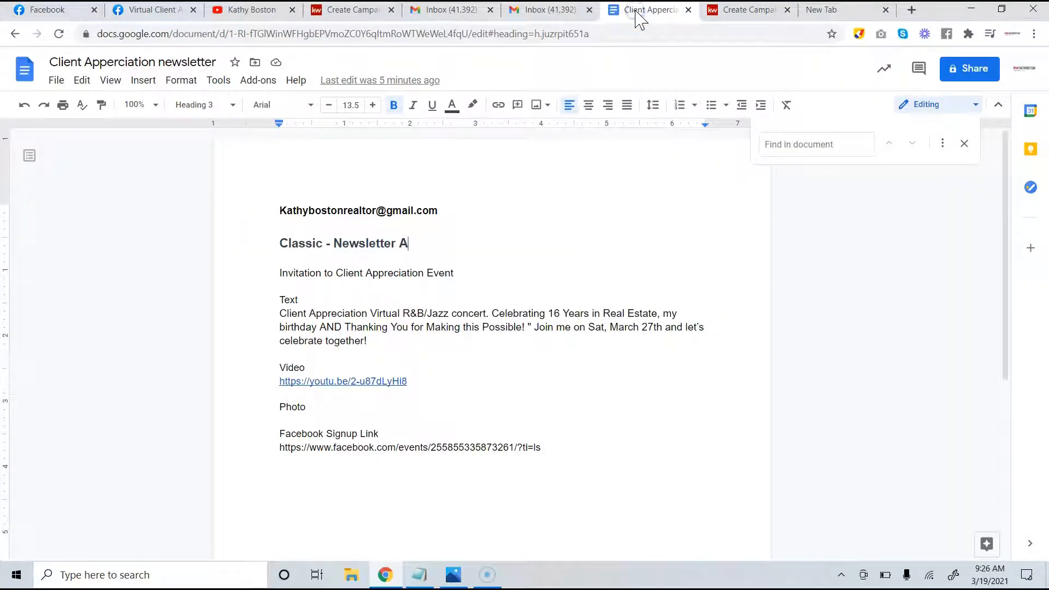
click(384, 343)
drag(383, 344, 270, 317)
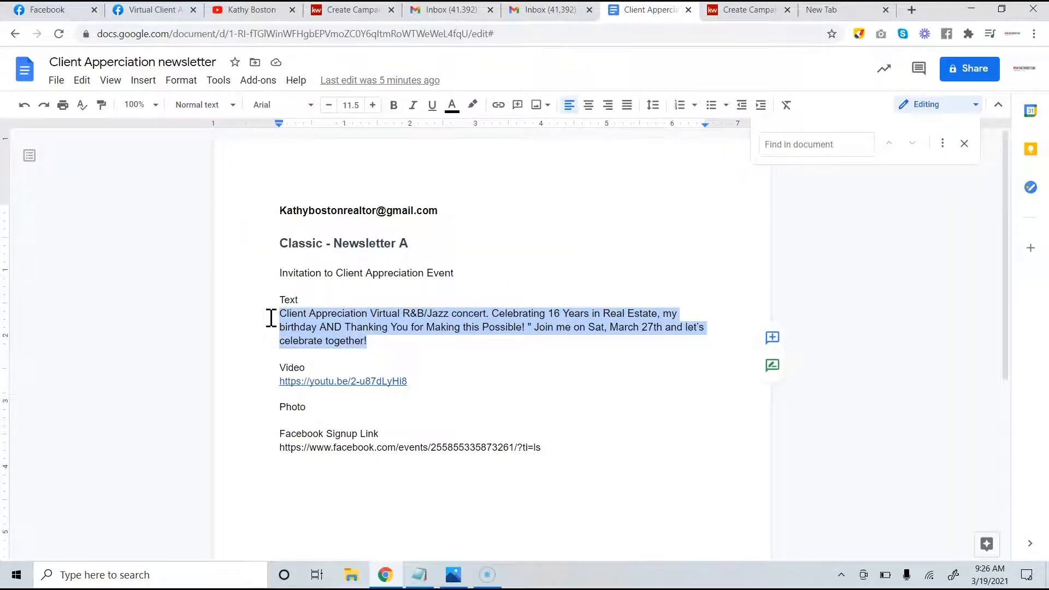
click(746, 11)
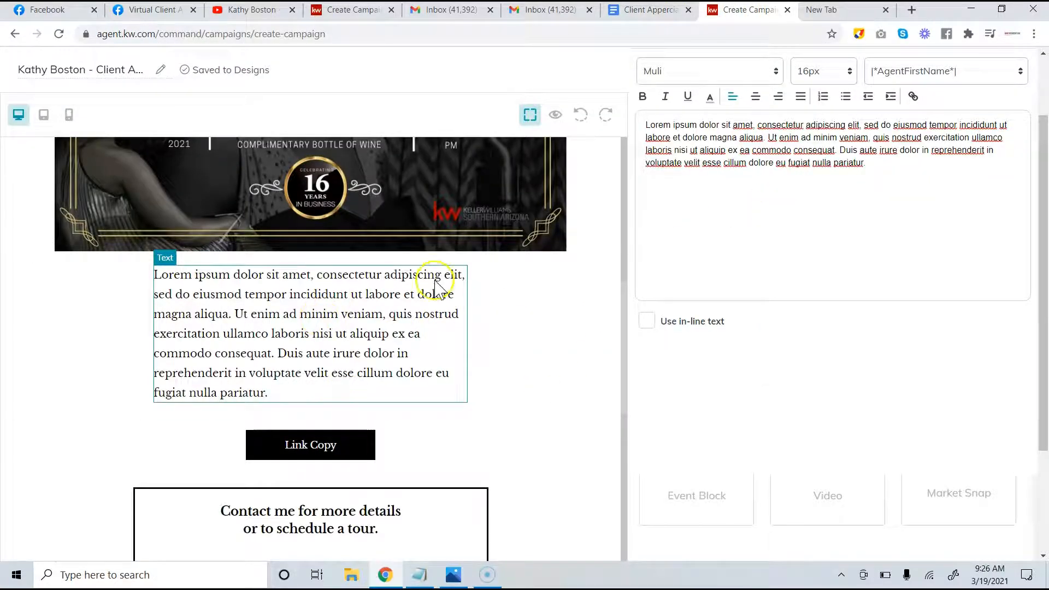
Leave the email editor through the browser's recent-page history
click(314, 315)
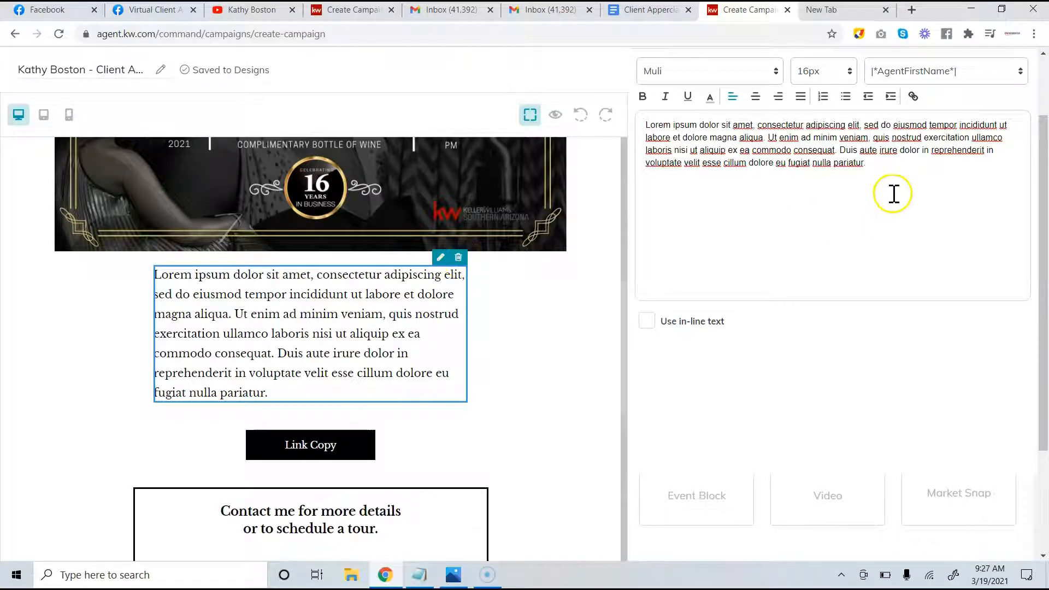
drag(892, 195, 520, 33)
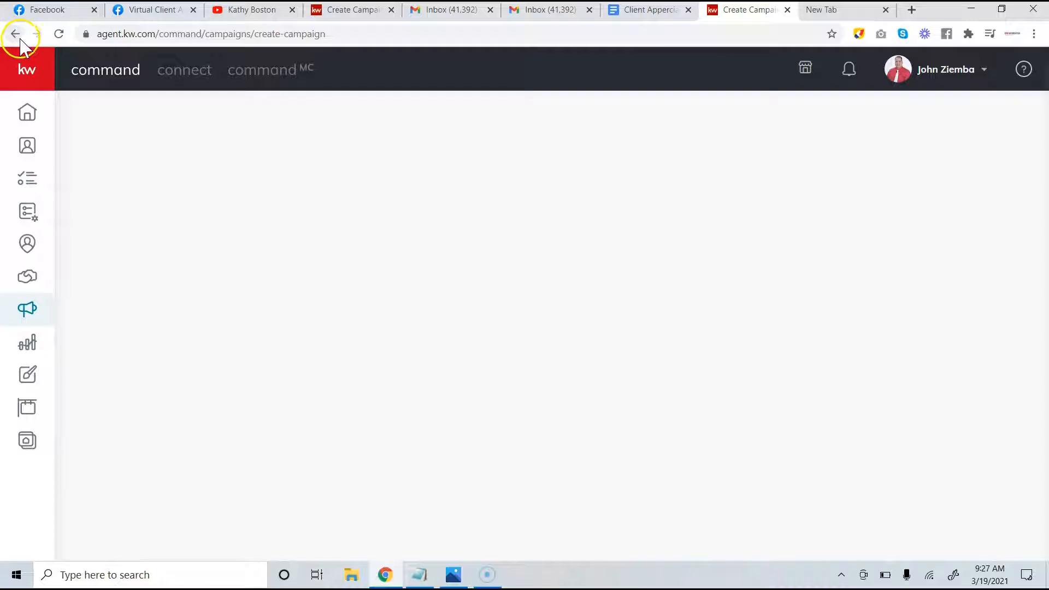
drag(14, 35, 14, 36)
Go to the Campaigns dashboard and view the Emails list, trying the Draft and All filters
click(243, 191)
click(27, 311)
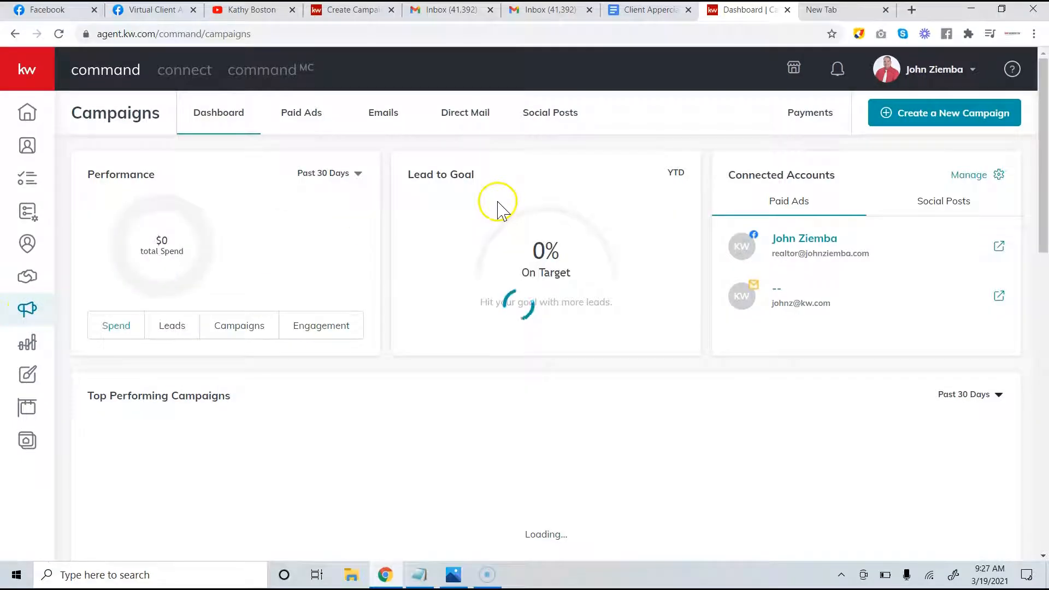
click(392, 120)
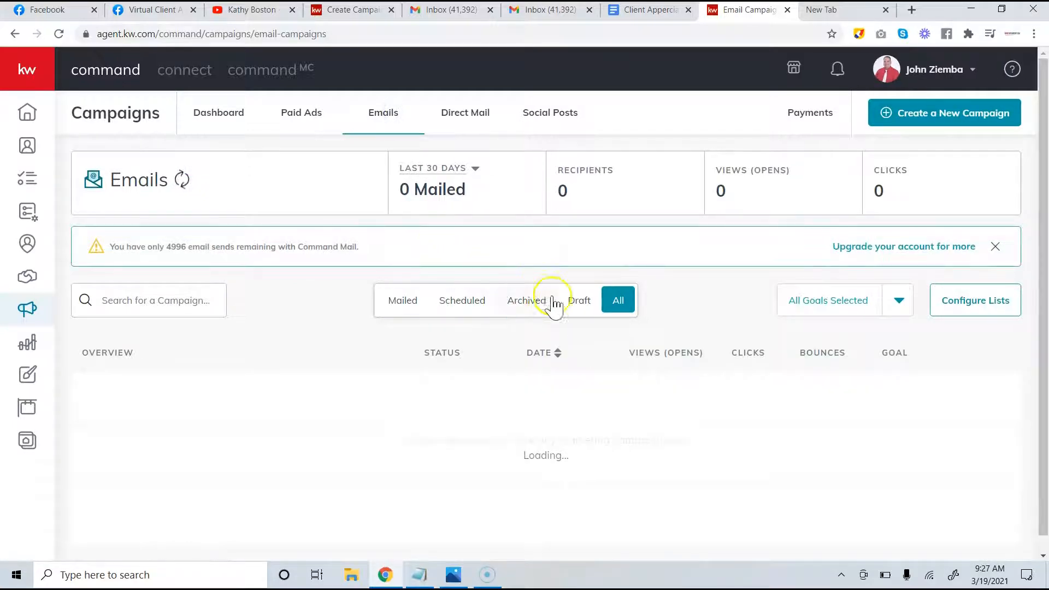
click(575, 304)
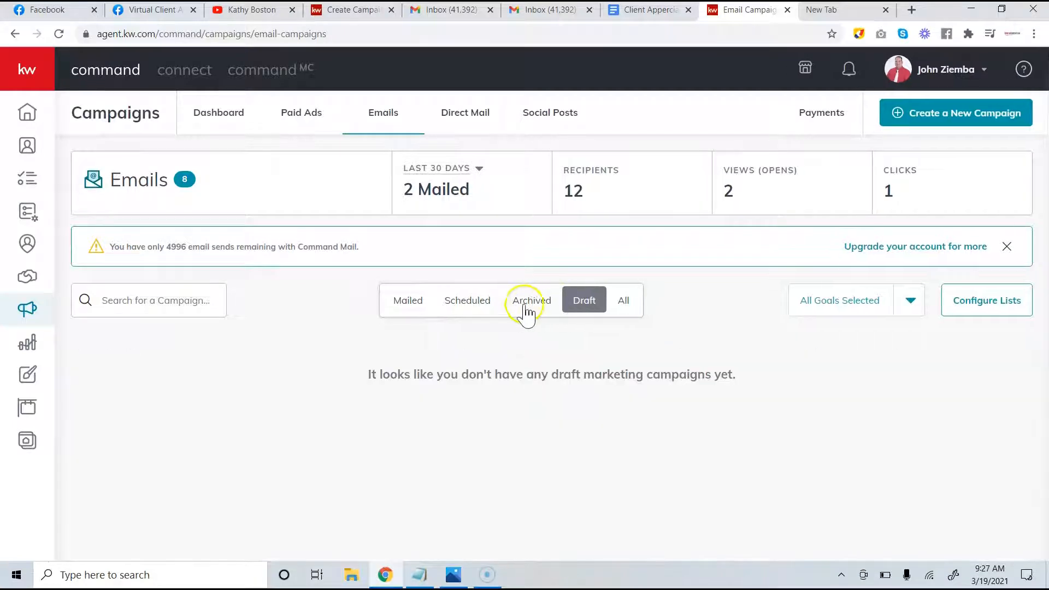
click(624, 302)
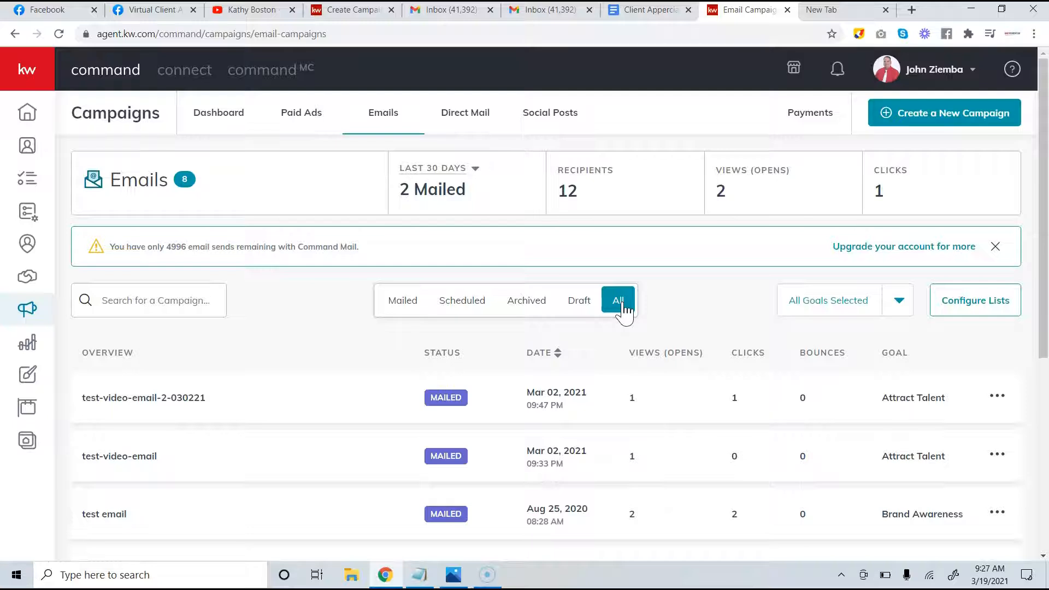
scroll(625, 310, down, 6)
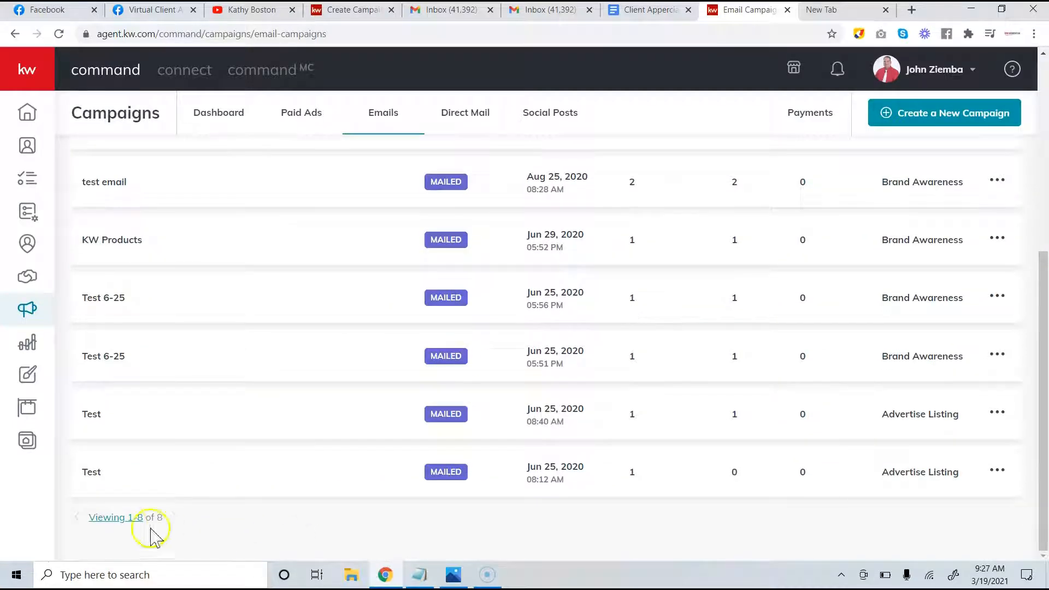
scroll(285, 436, up, 6)
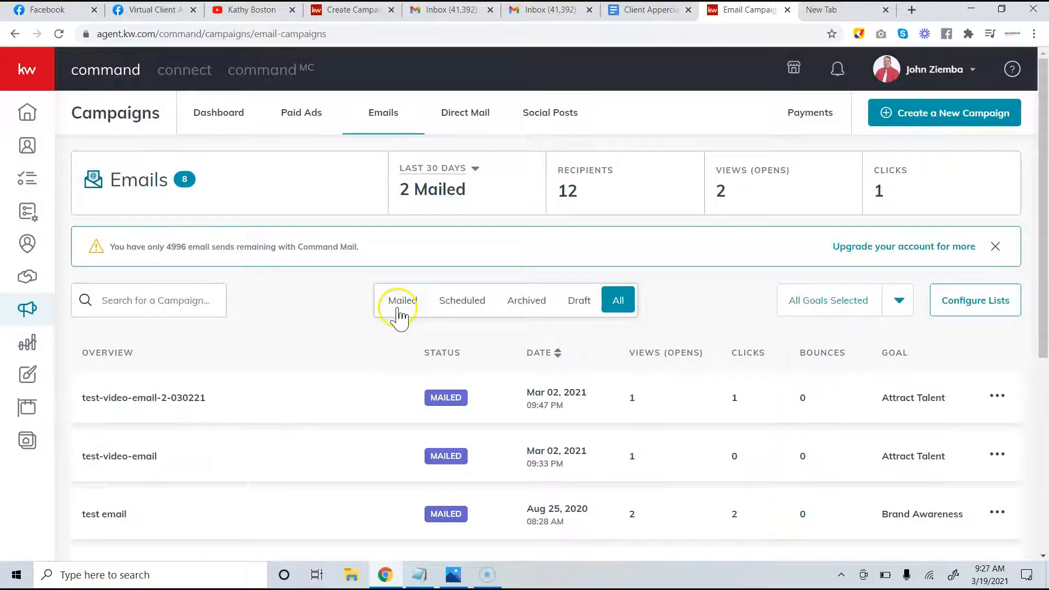
Check the Scheduled, Archived and Draft filters, return to All, and start a new campaign
click(466, 307)
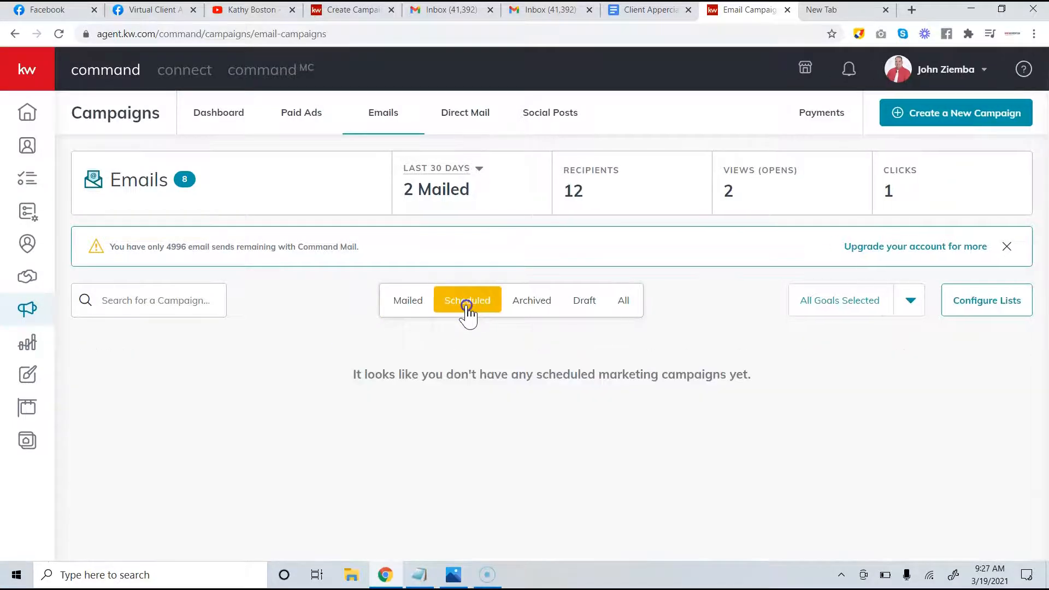
click(527, 306)
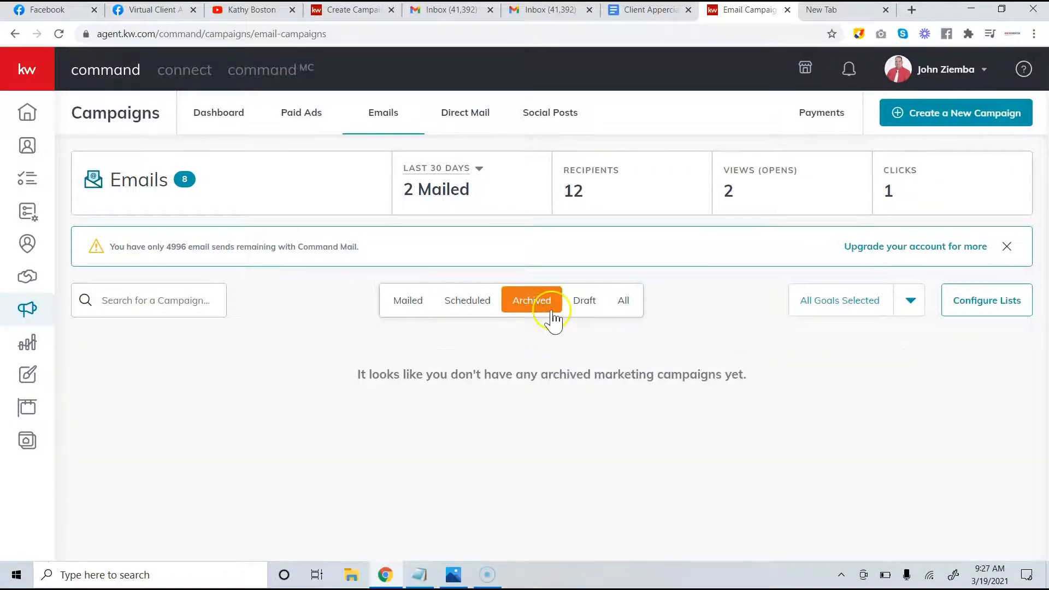
click(588, 310)
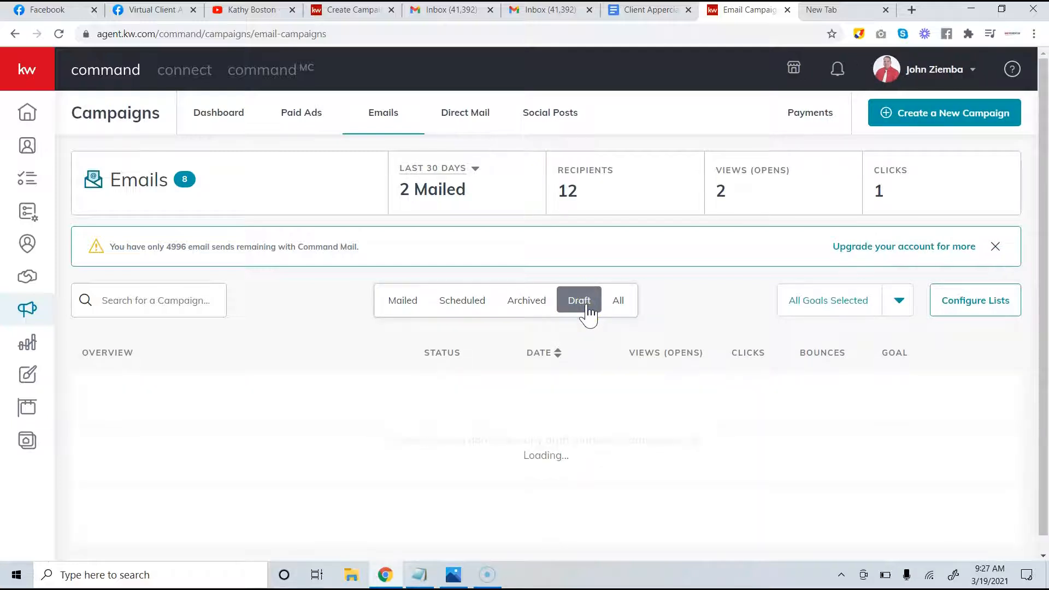
click(625, 310)
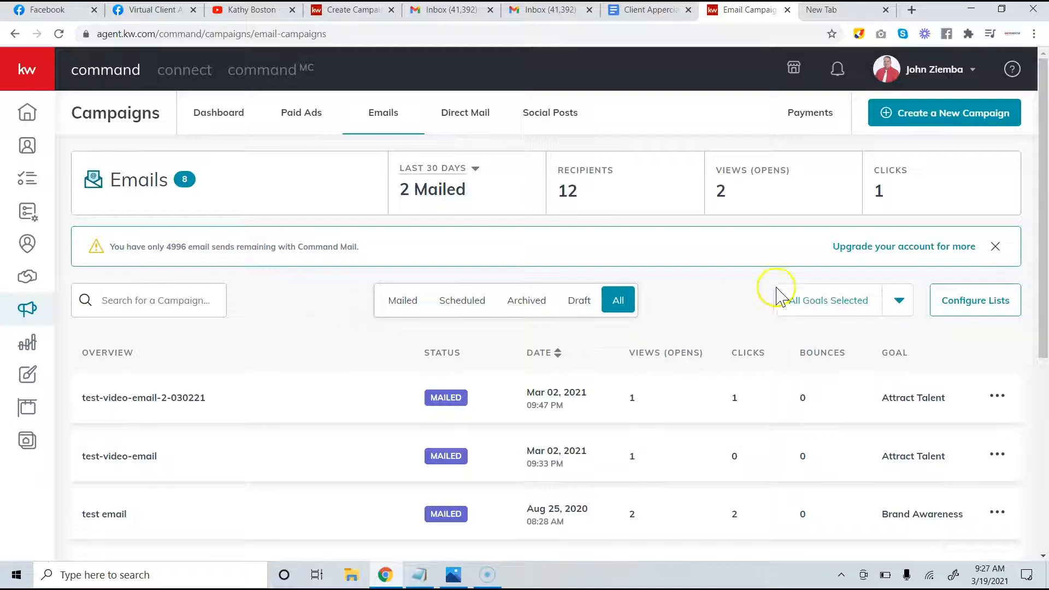
click(913, 117)
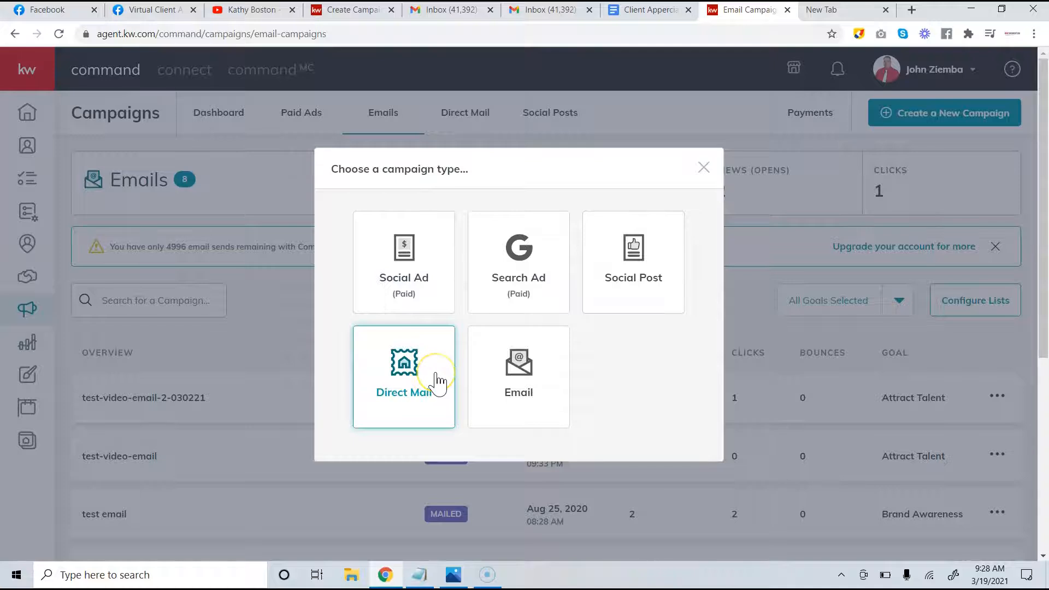
Choose an Email campaign and copy the 'Invitation to Client Appreciation Event' title from the notes
click(453, 367)
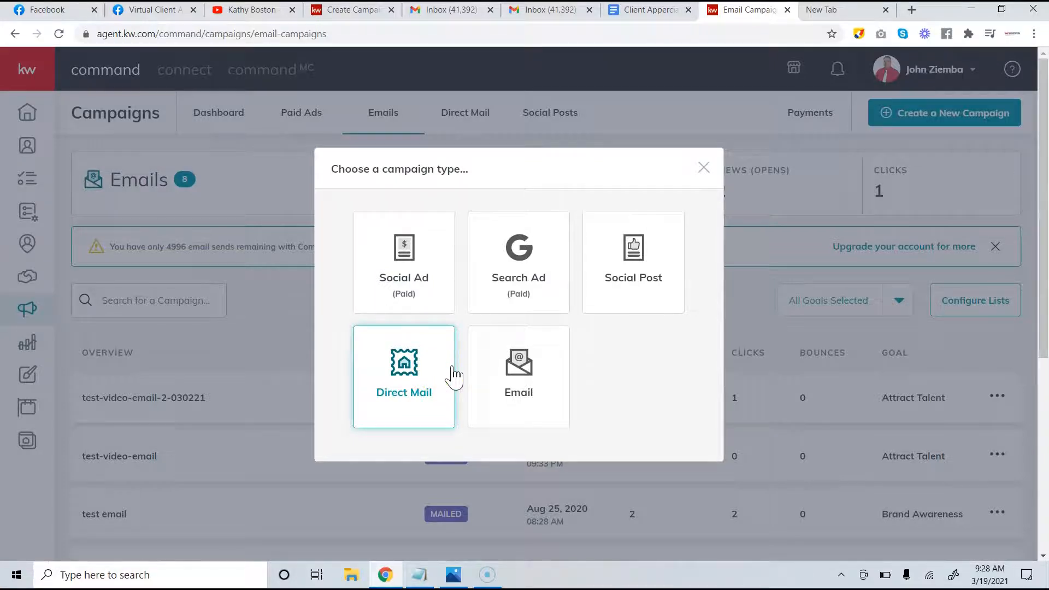
click(529, 379)
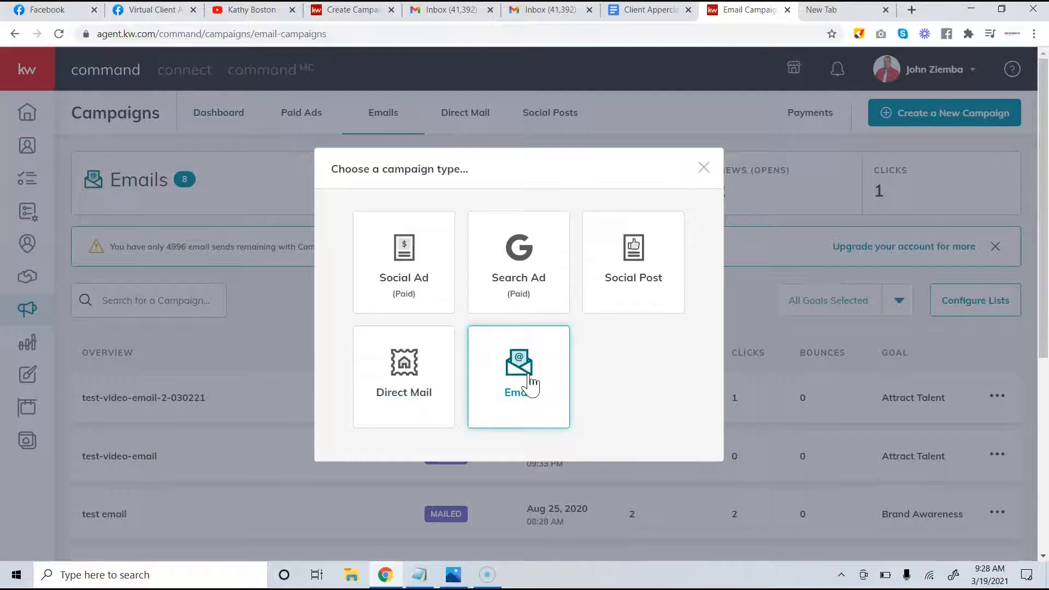
click(529, 378)
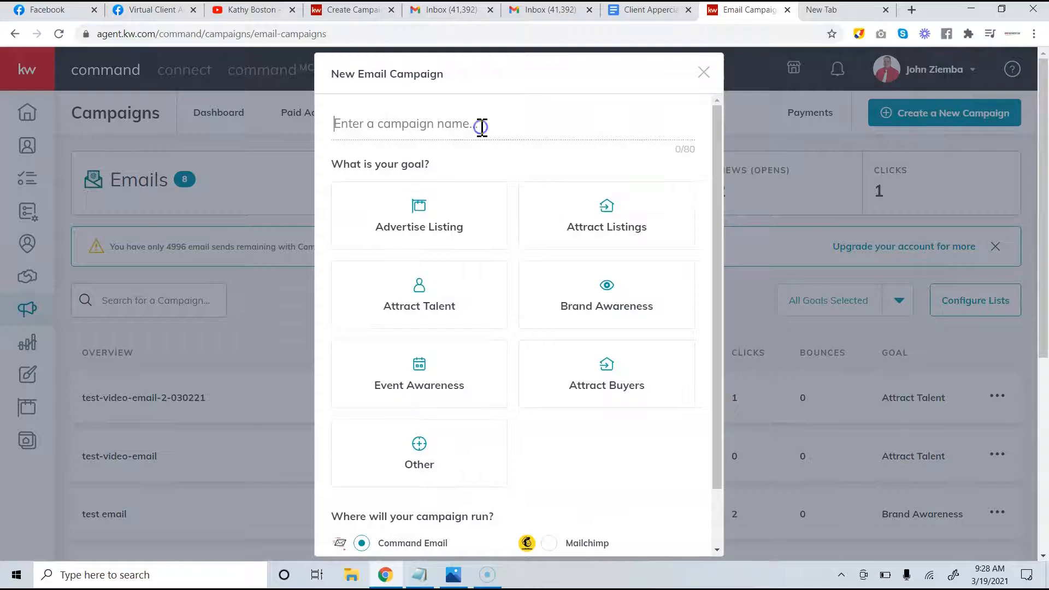
click(652, 12)
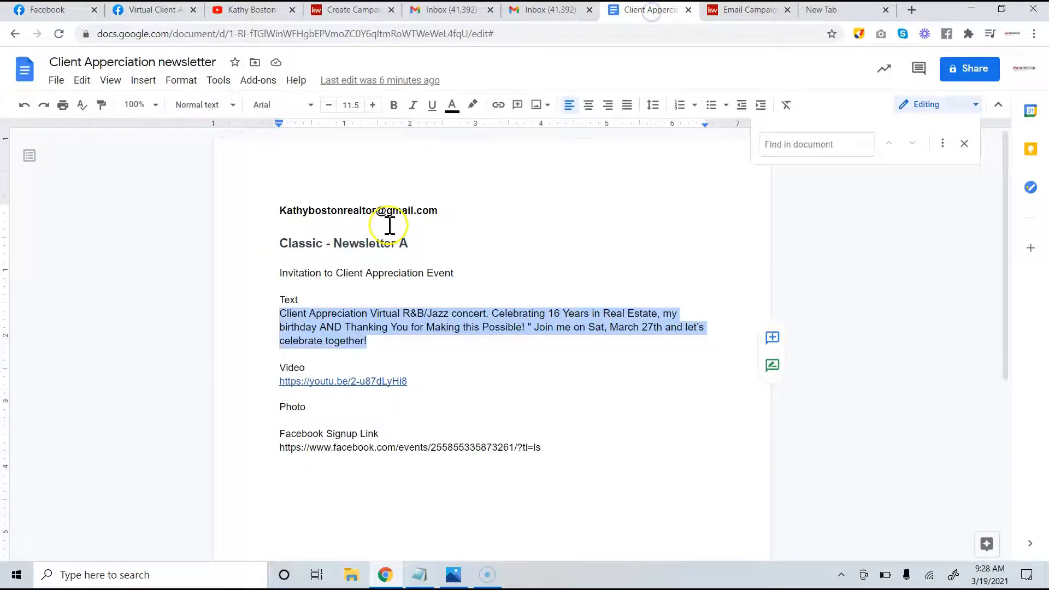
drag(462, 273, 263, 274)
key(ctrl+c)
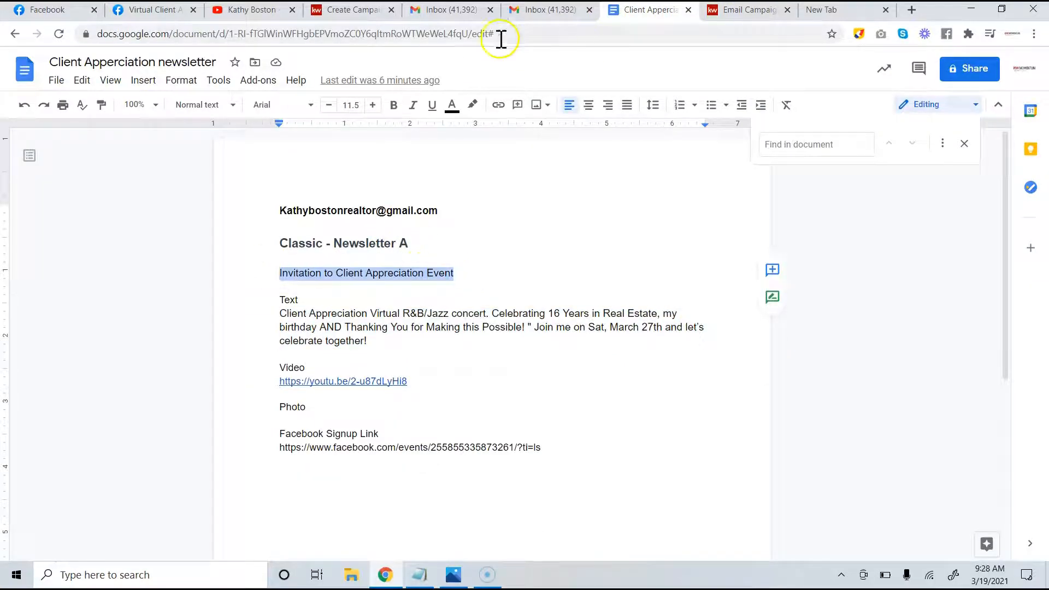
click(746, 10)
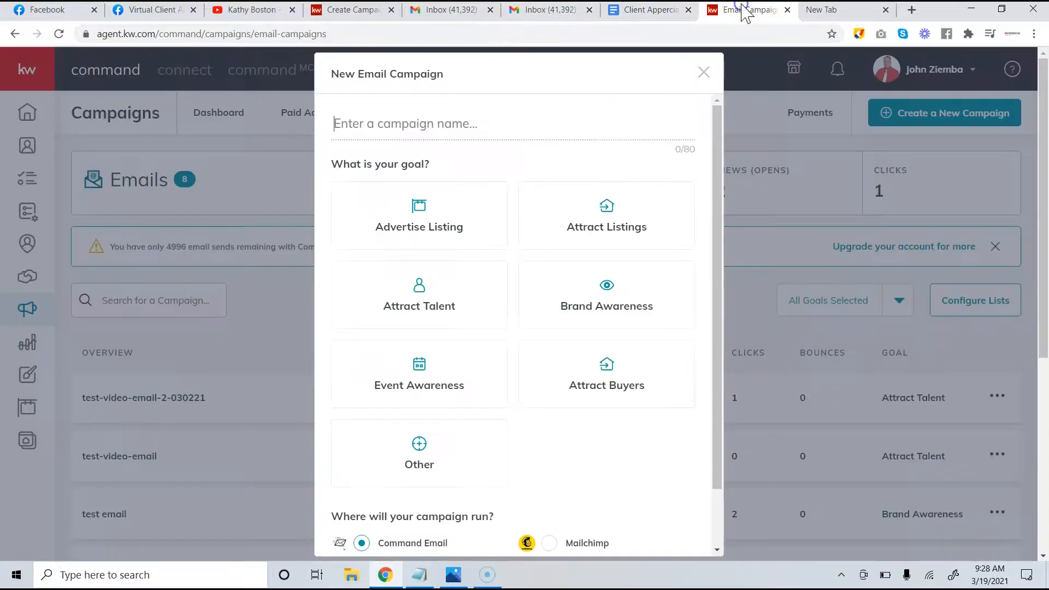
Name the campaign 'Invitation to Client Appreciation Event', set goal Event Awareness, and create it
click(457, 113)
key(ctrl+v)
scroll(461, 230, down, 2)
click(437, 306)
scroll(611, 455, down, 1)
click(656, 534)
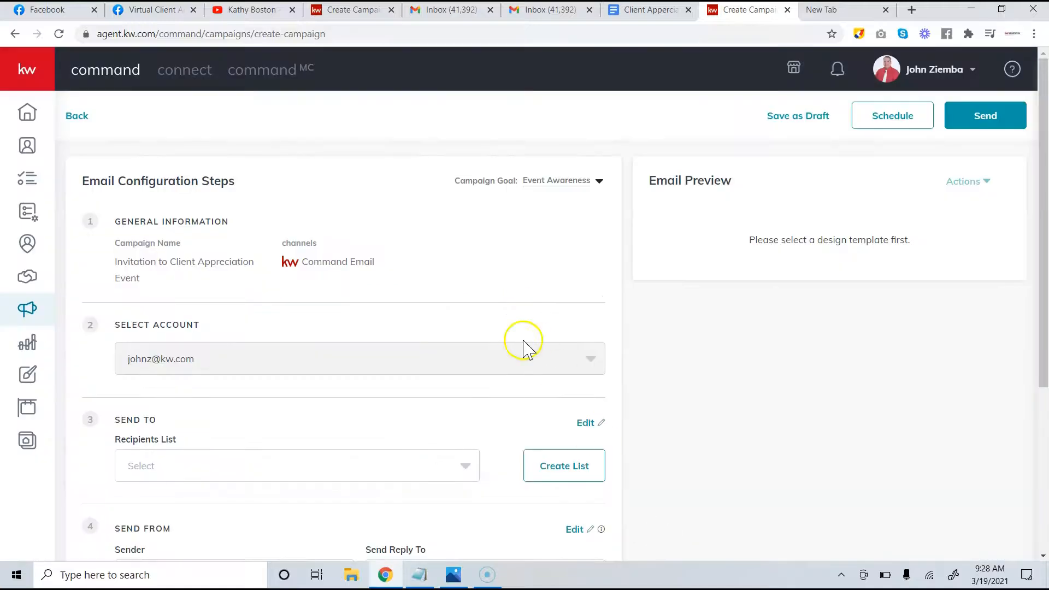
Address the campaign to the client's test recipient list
scroll(523, 347, down, 3)
click(409, 283)
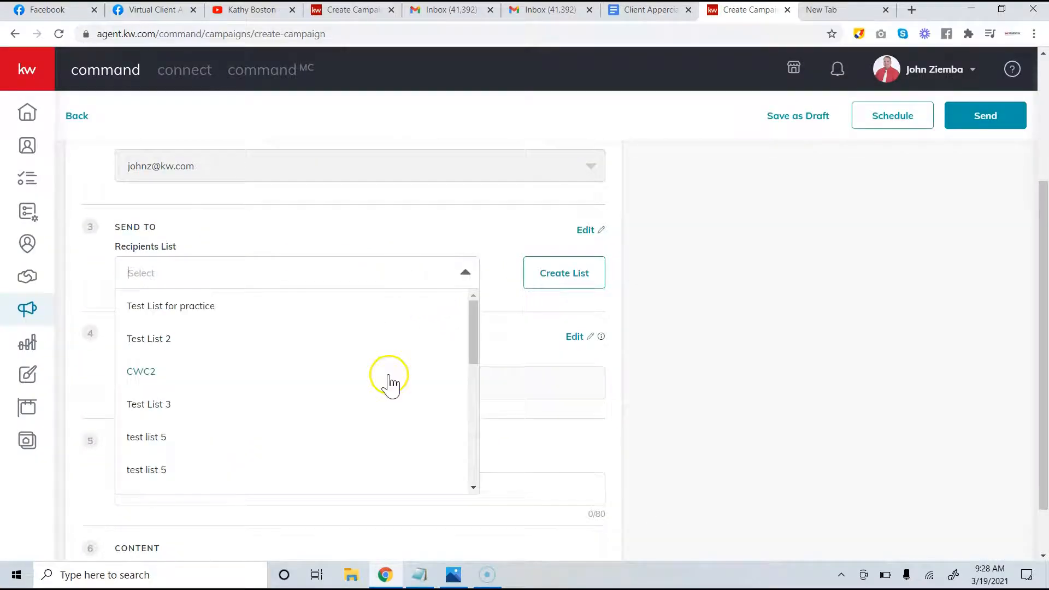
scroll(388, 382, down, 5)
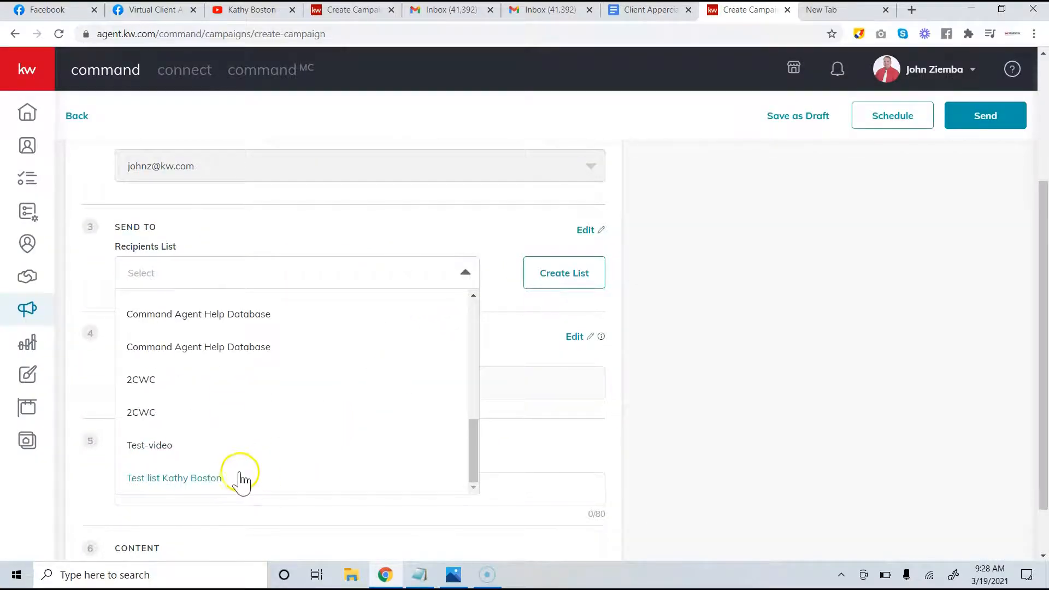
click(237, 477)
scroll(350, 393, down, 1)
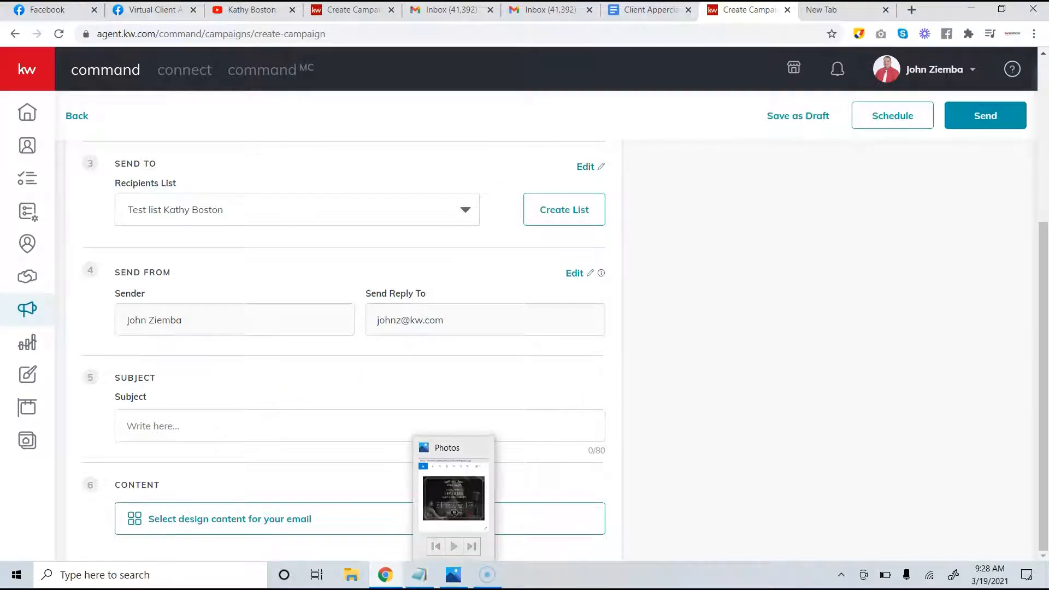
Paste 'Invitation to Client Appreciation Event' as the subject and open the template library
click(644, 16)
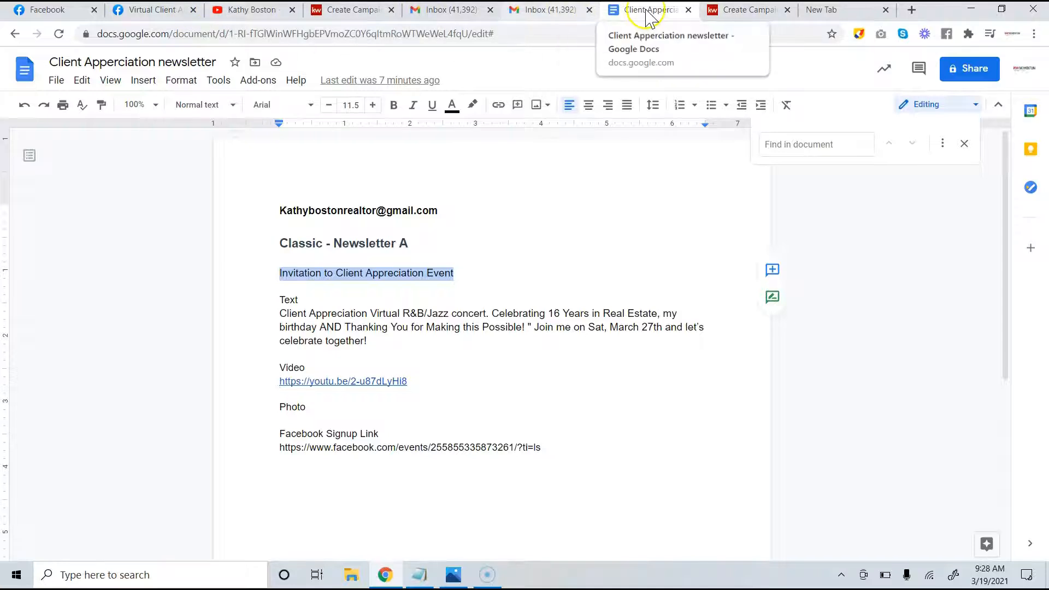
click(736, 16)
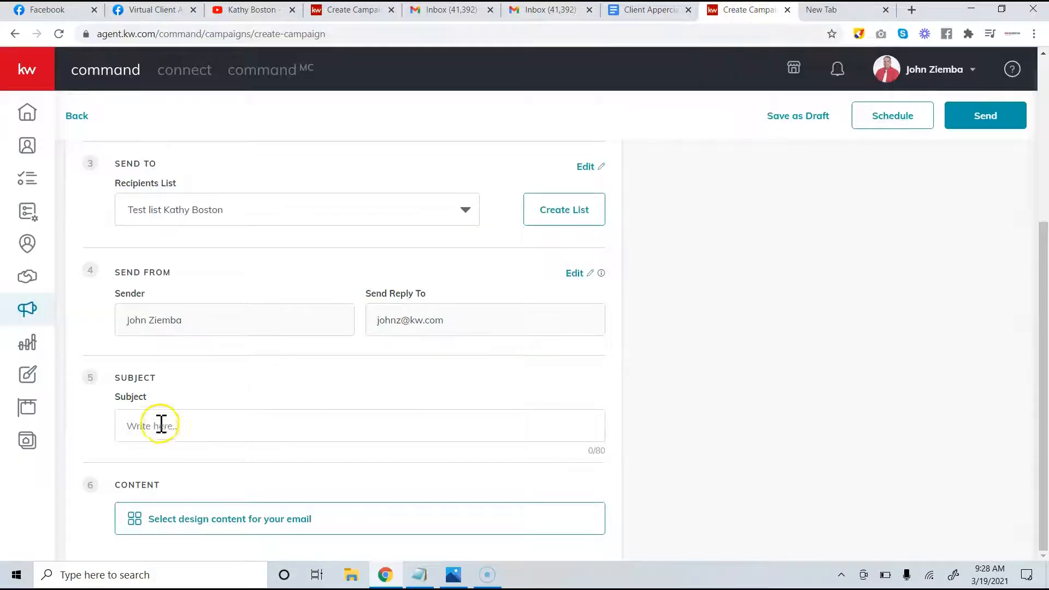
text(Invitation to Client Appreciation Event)
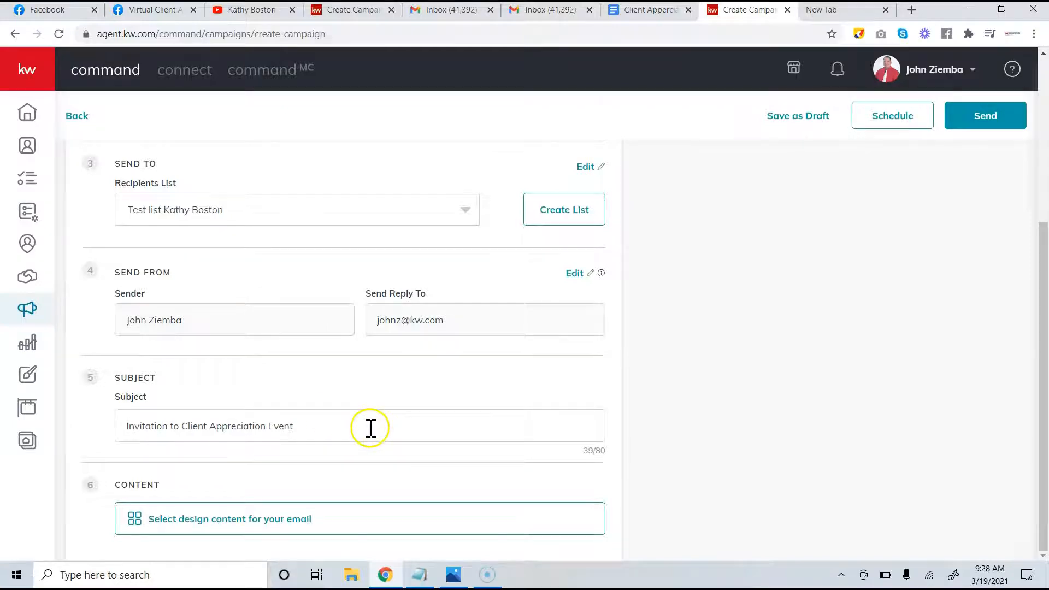
click(249, 522)
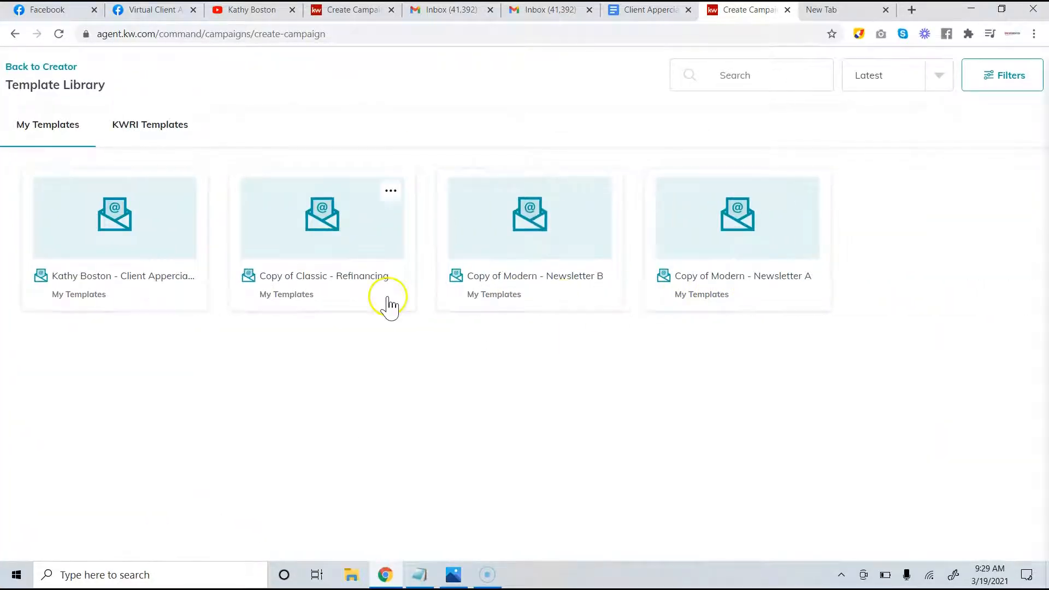
Open the client appreciation template and start editing the Headline Copy text
click(132, 252)
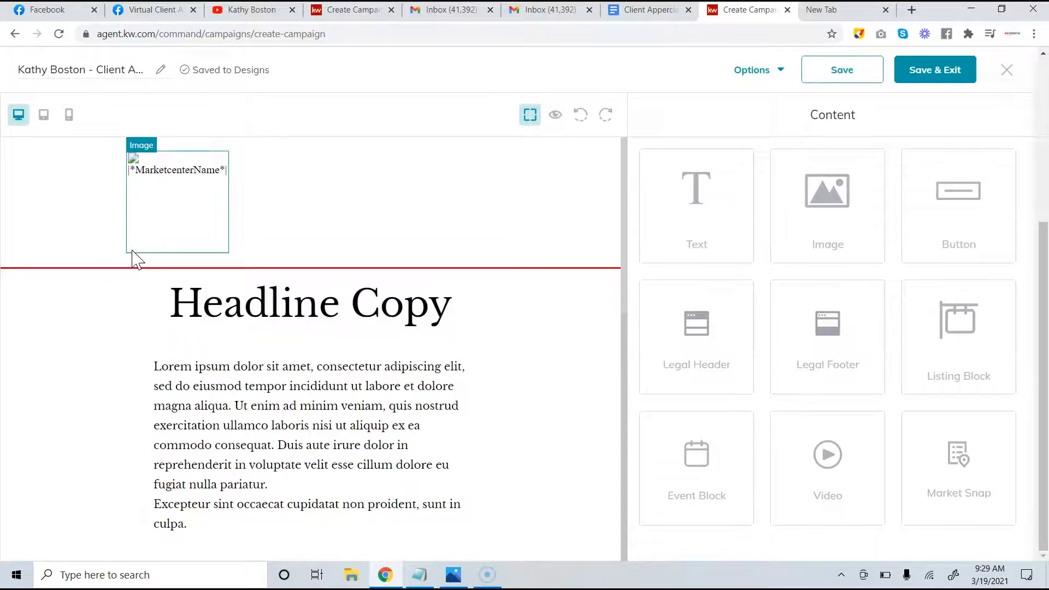
scroll(132, 253, down, 6)
scroll(133, 253, up, 6)
scroll(134, 257, down, 10)
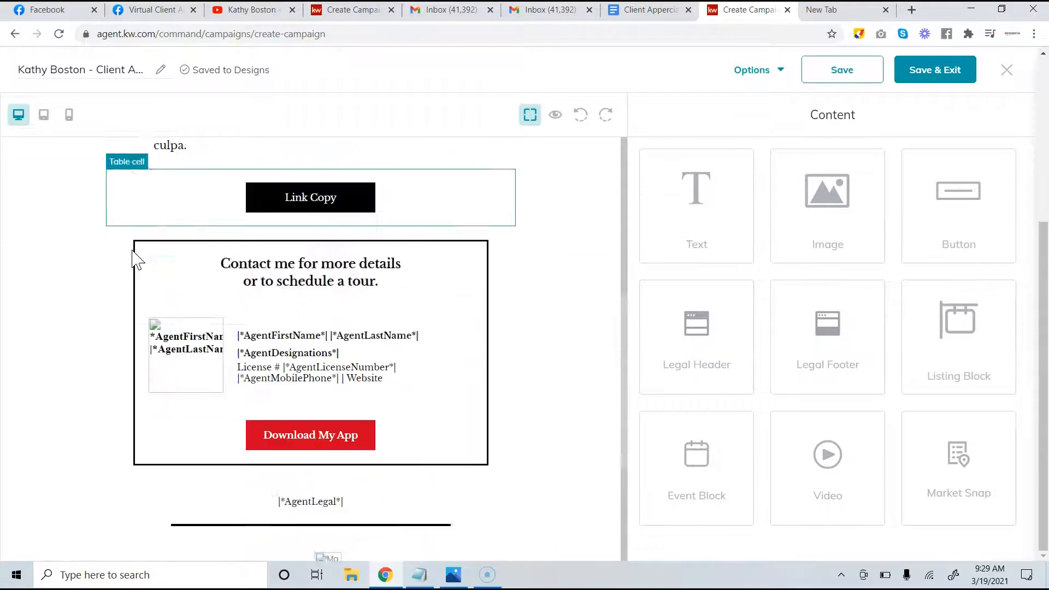
scroll(133, 257, up, 10)
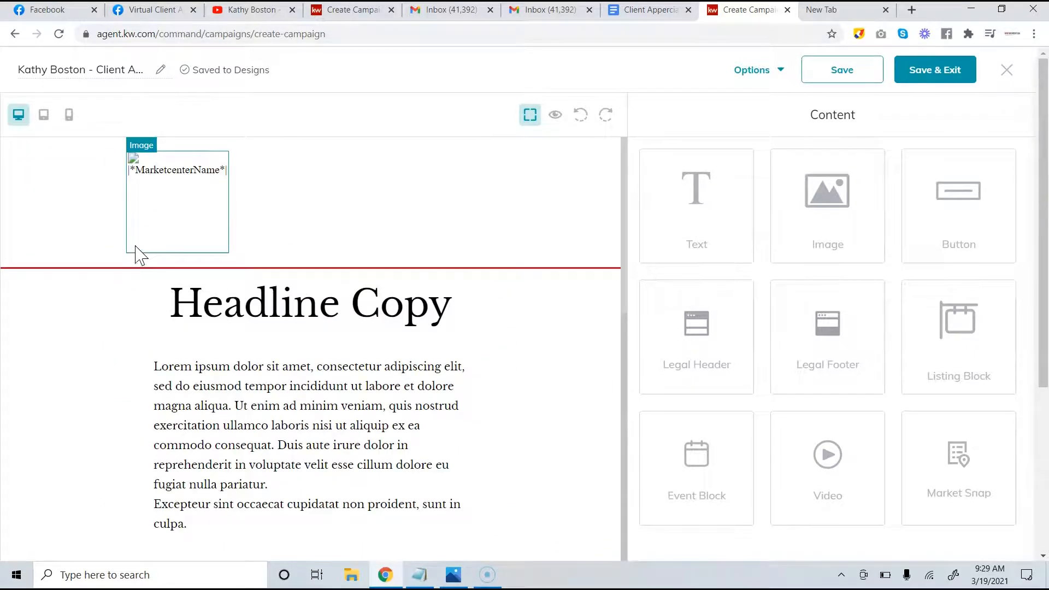
click(262, 311)
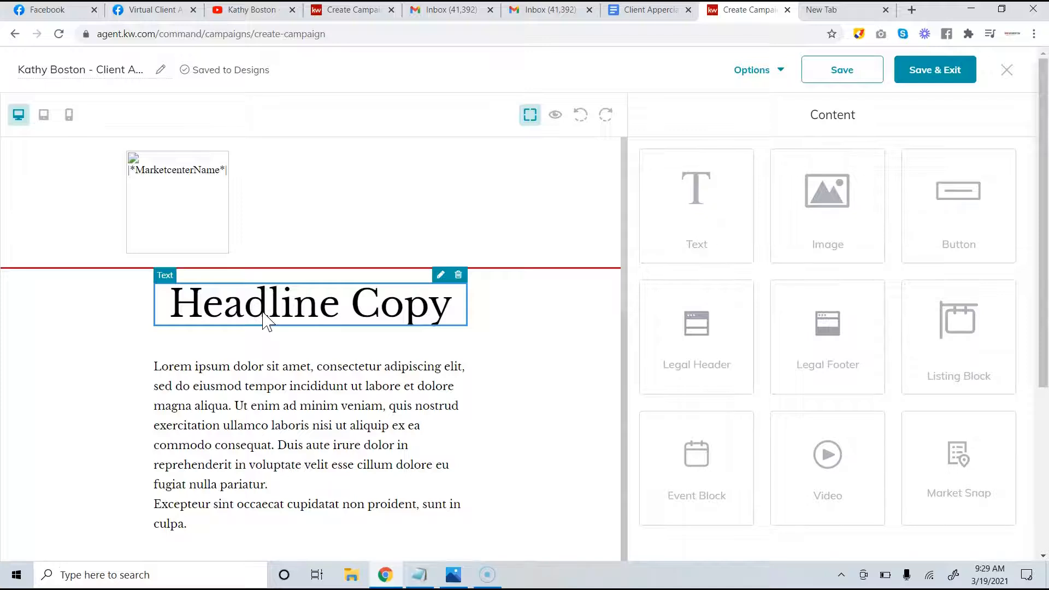
click(441, 275)
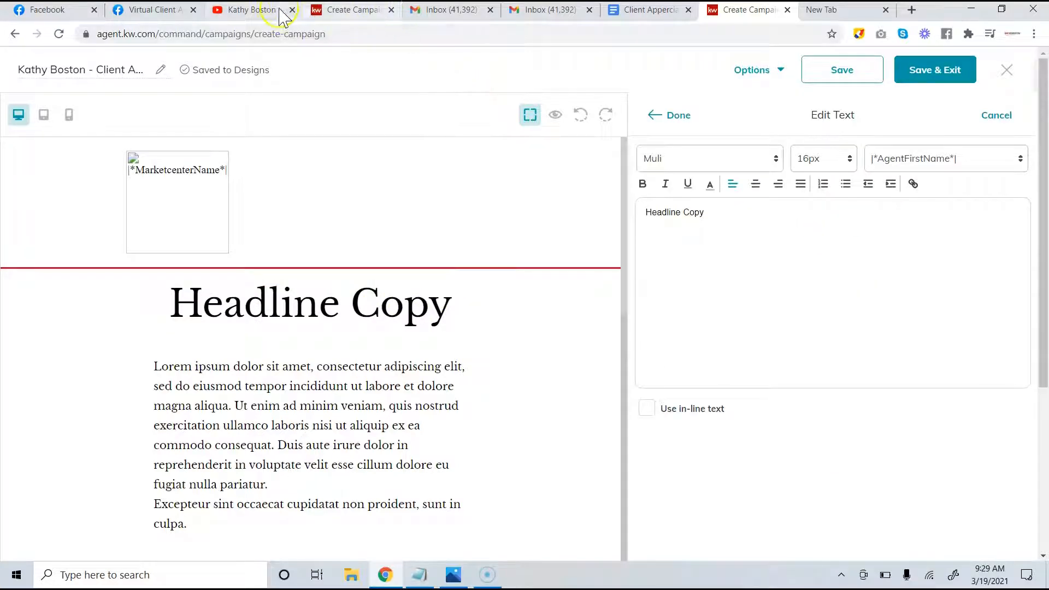
Replace the headline with 'Your Invited', removing the accidental numbering
click(656, 13)
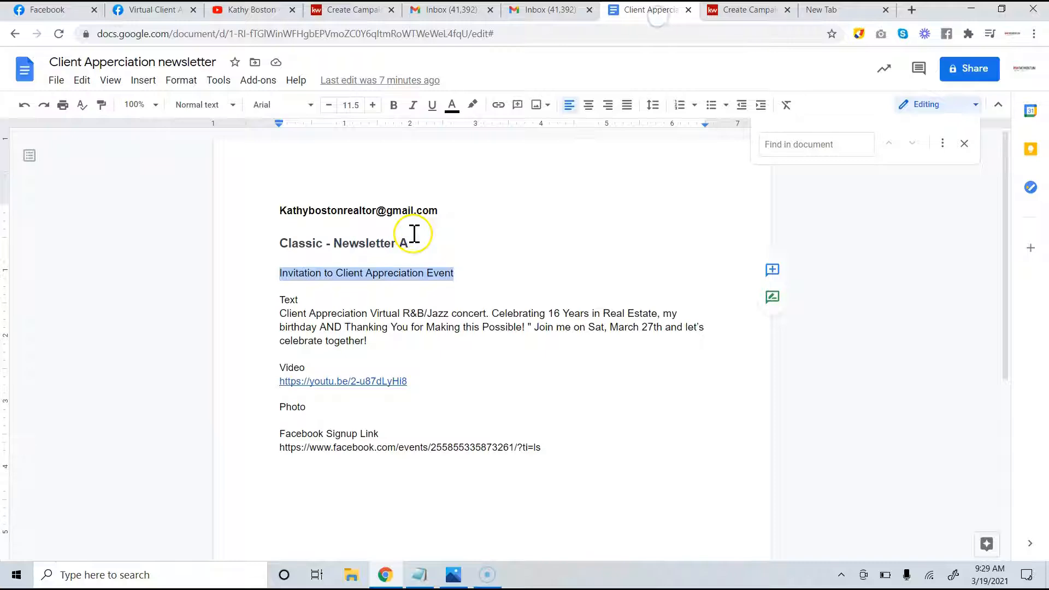
click(409, 259)
drag(462, 272, 277, 270)
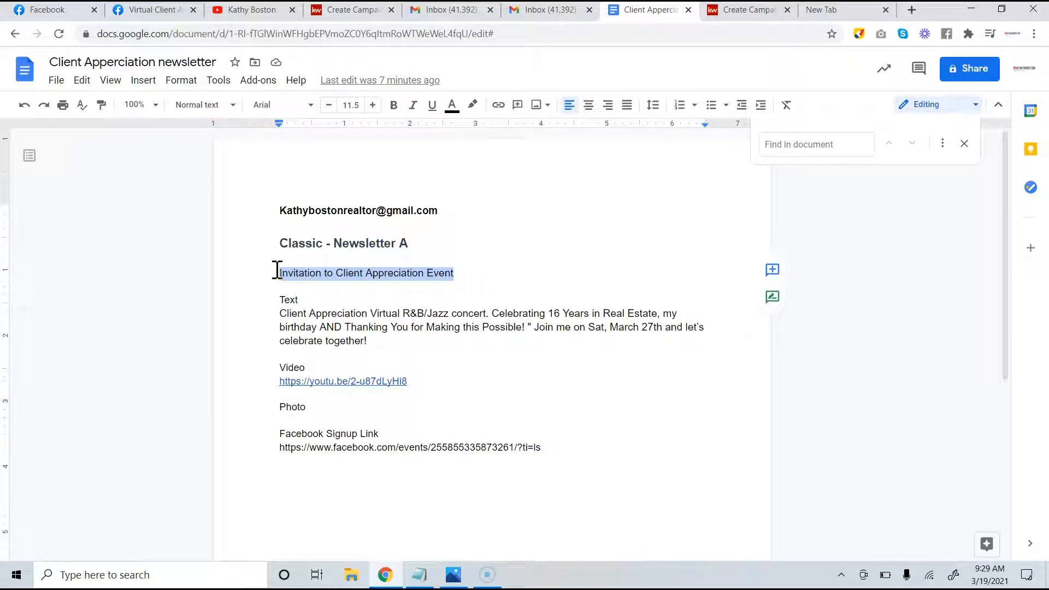
click(749, 9)
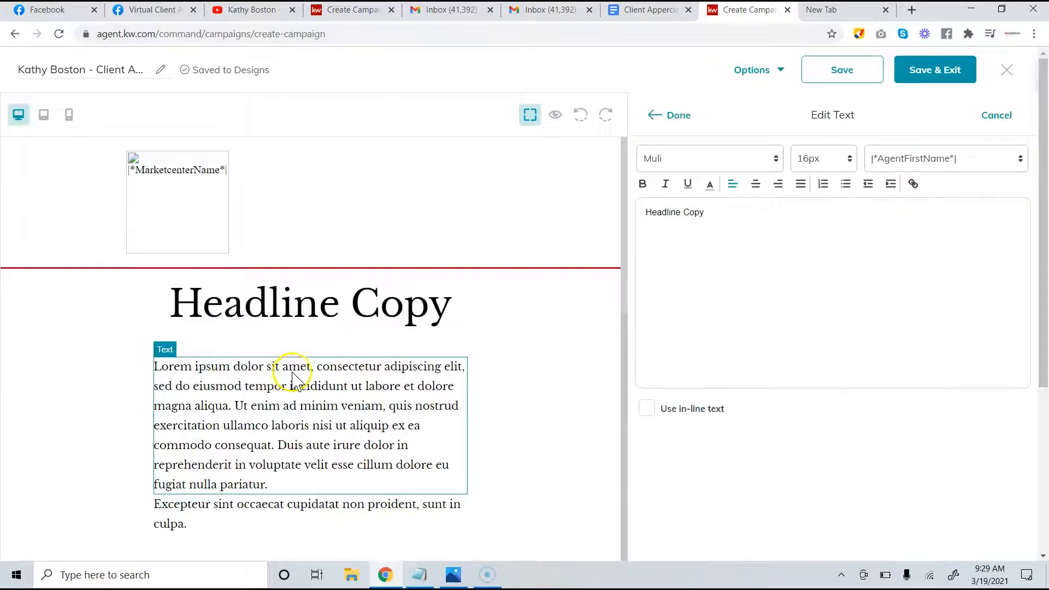
click(823, 184)
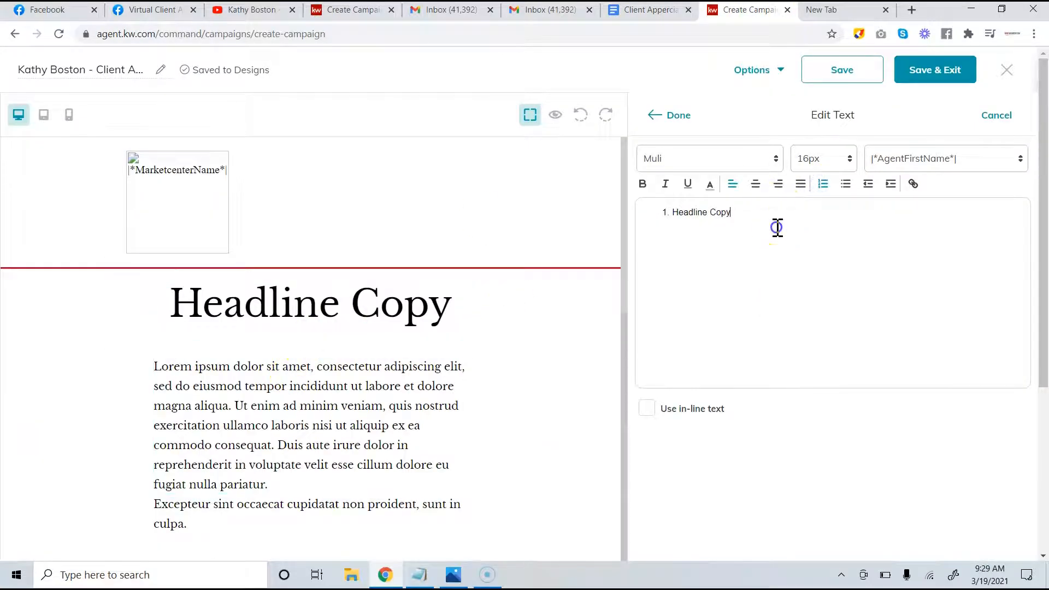
triple_click(778, 227)
click(823, 185)
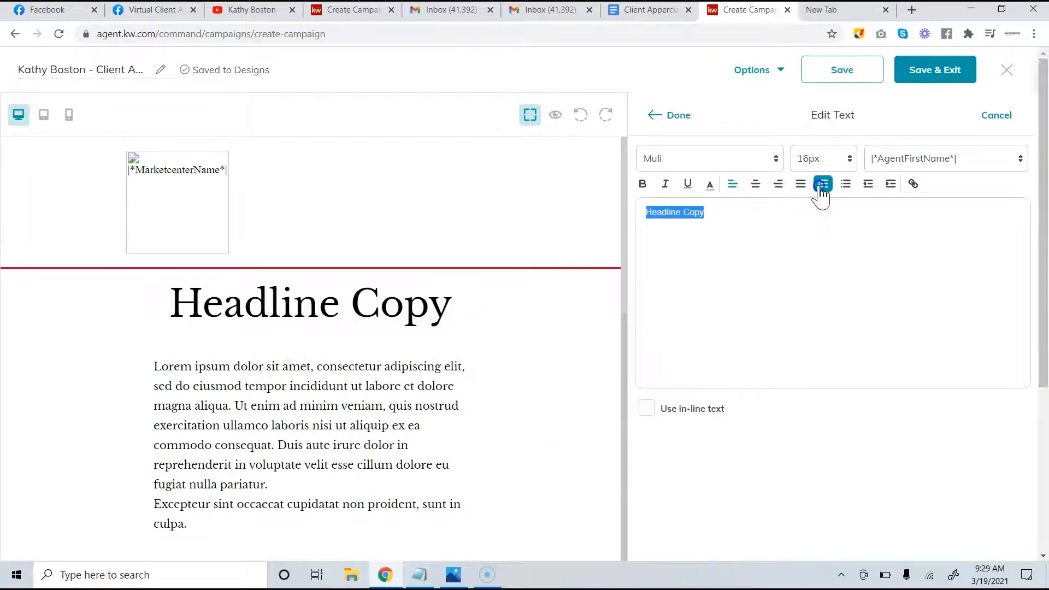
text(Your Invited)
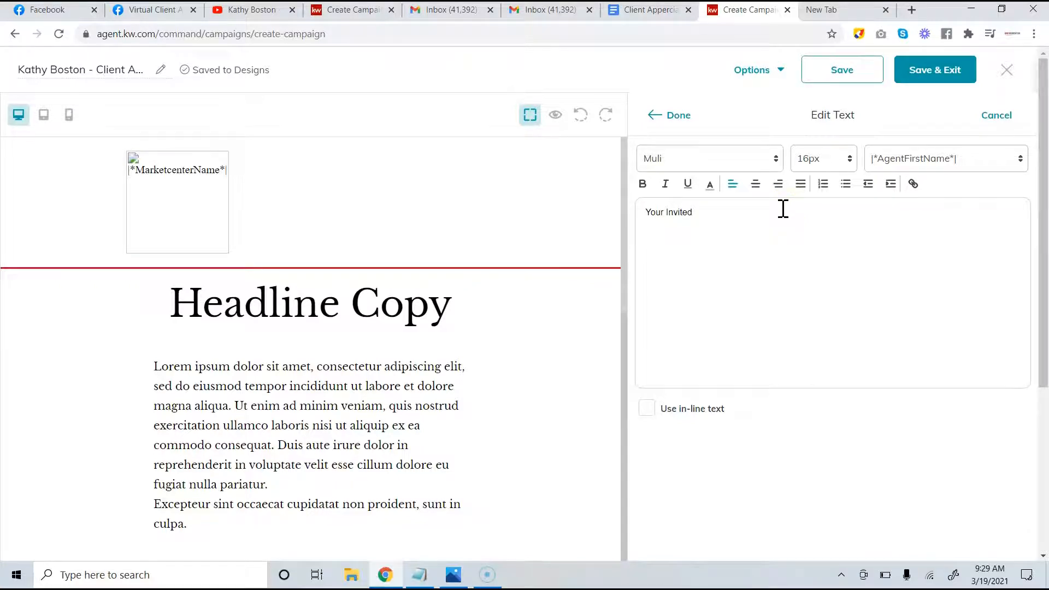
click(936, 76)
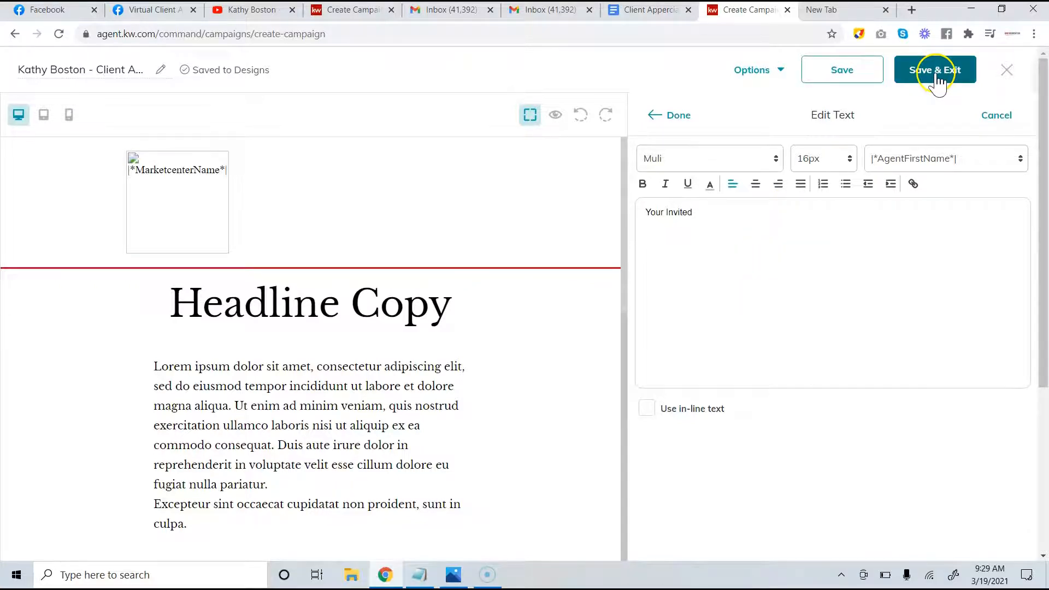
click(673, 117)
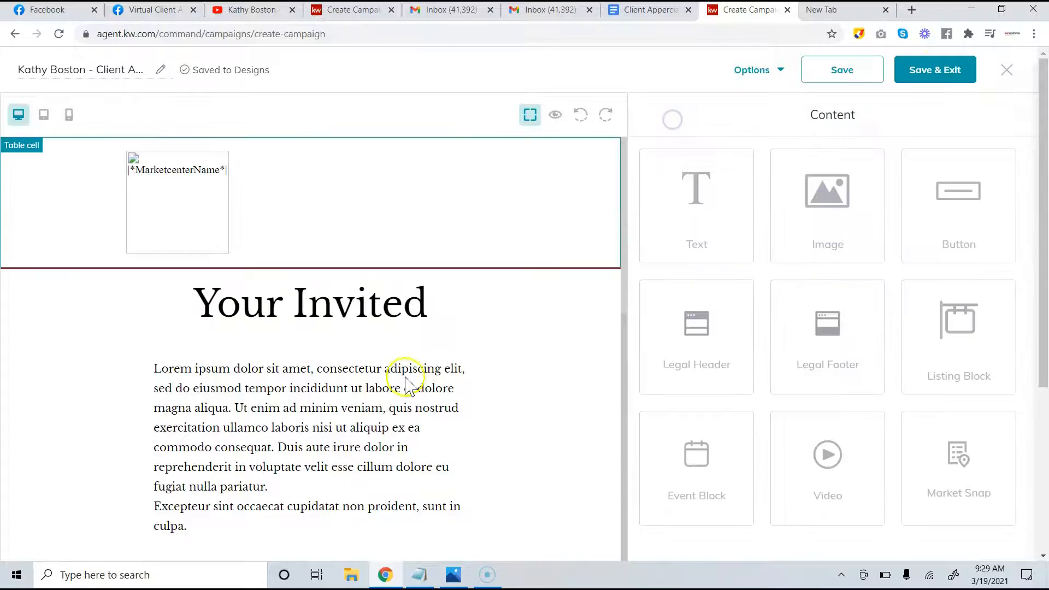
Delete the Excepteur sint filler paragraph and open the Lorem ipsum paragraph for editing
click(381, 520)
click(459, 487)
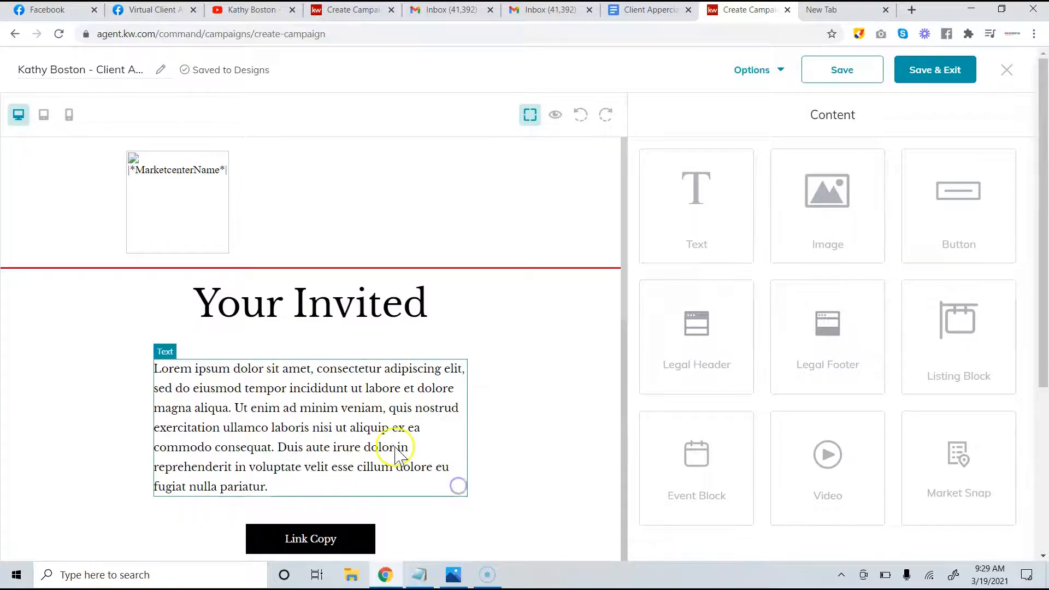
click(371, 432)
click(439, 352)
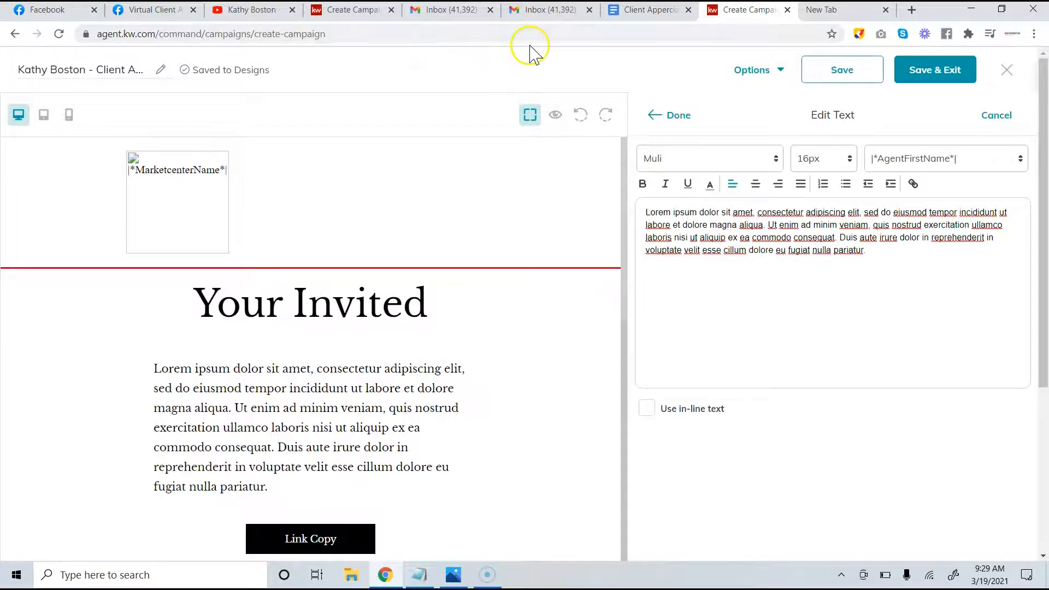
Replace the Lorem ipsum text with the concert invitation paragraph copied from the notes
click(653, 10)
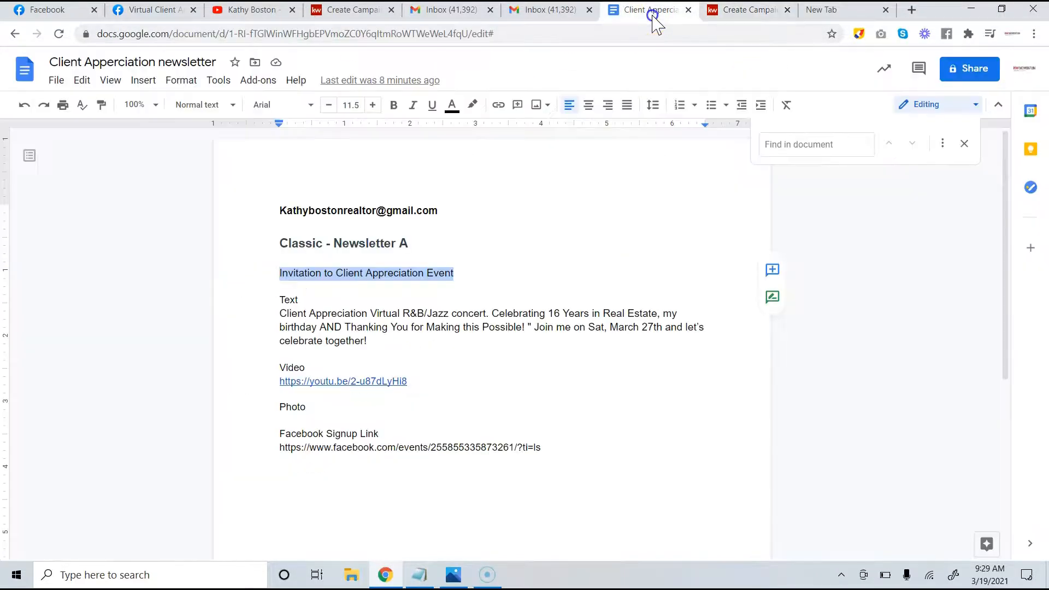
click(378, 351)
drag(378, 351, 268, 313)
key(ctrl+c)
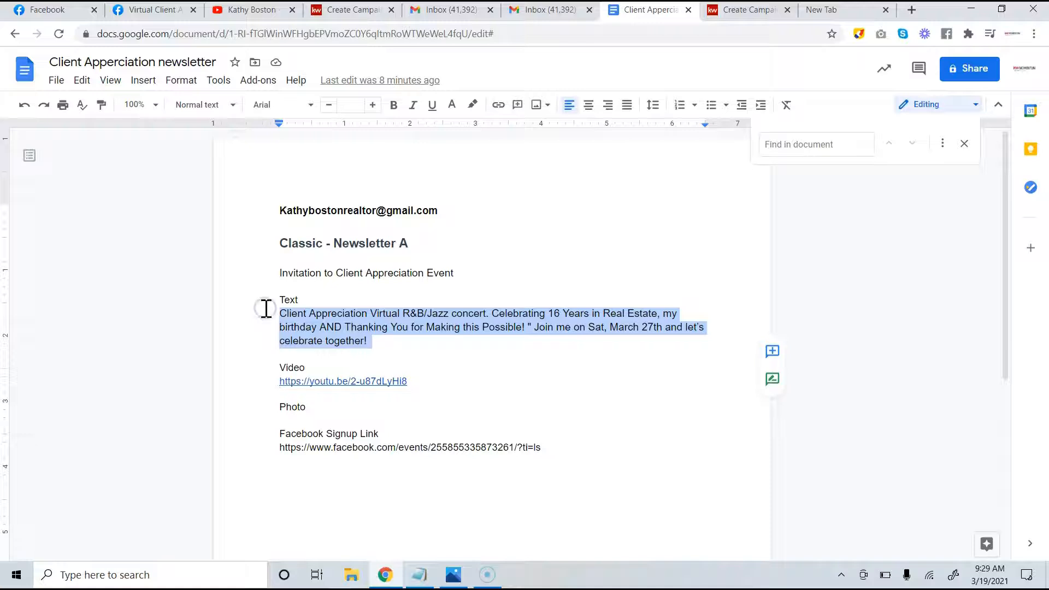
click(733, 11)
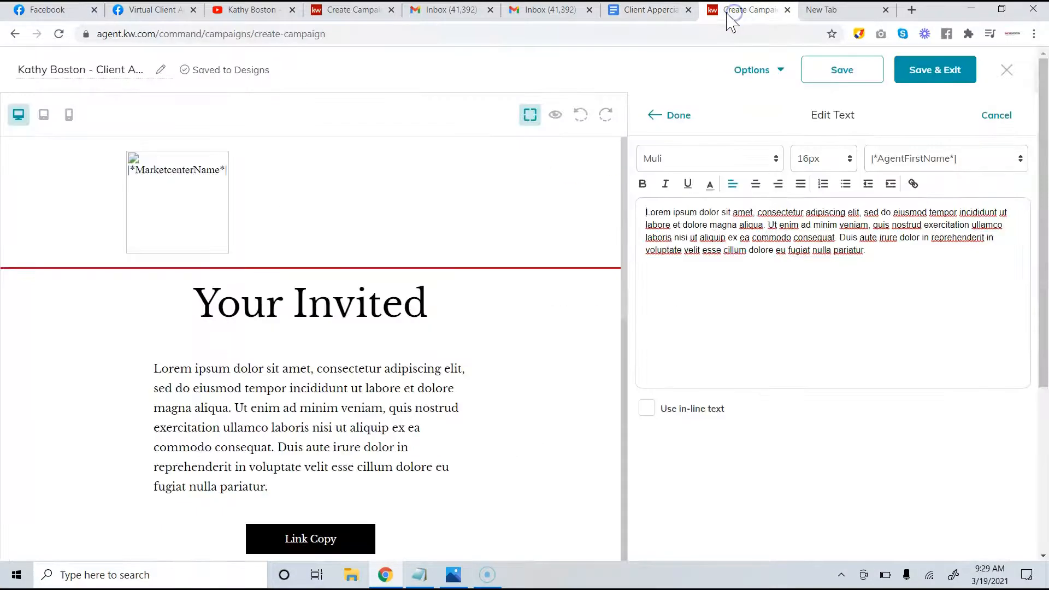
drag(858, 264, 399, 84)
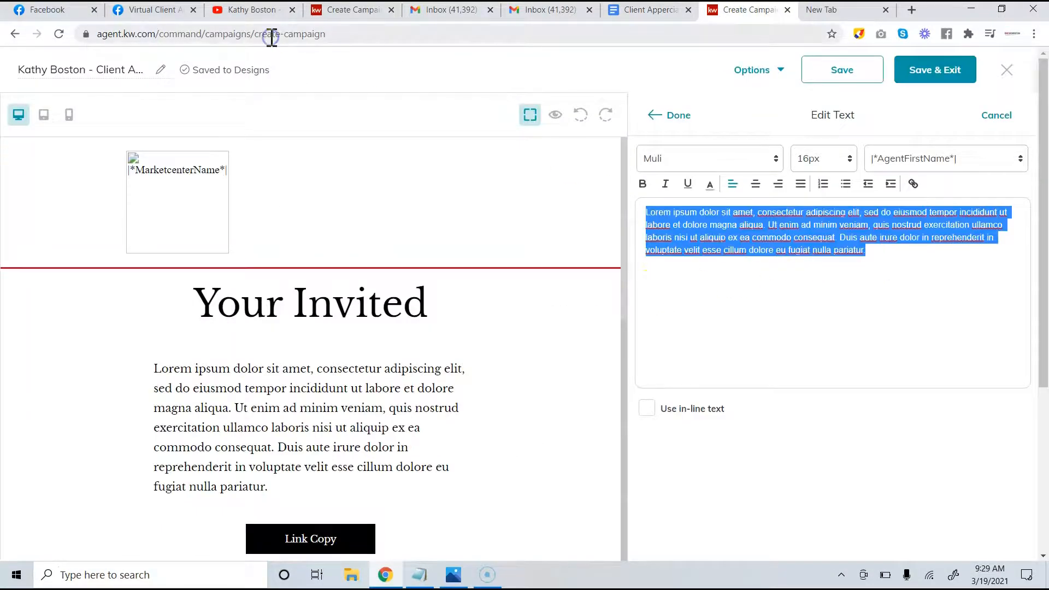
key(ctrl+v)
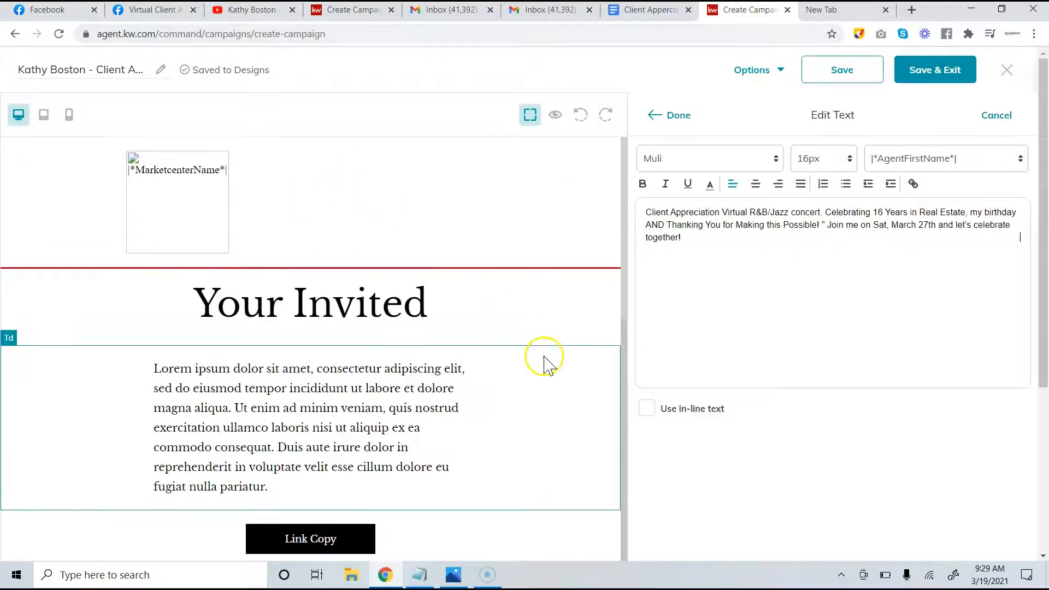
scroll(689, 432, down, 1)
scroll(688, 429, down, 4)
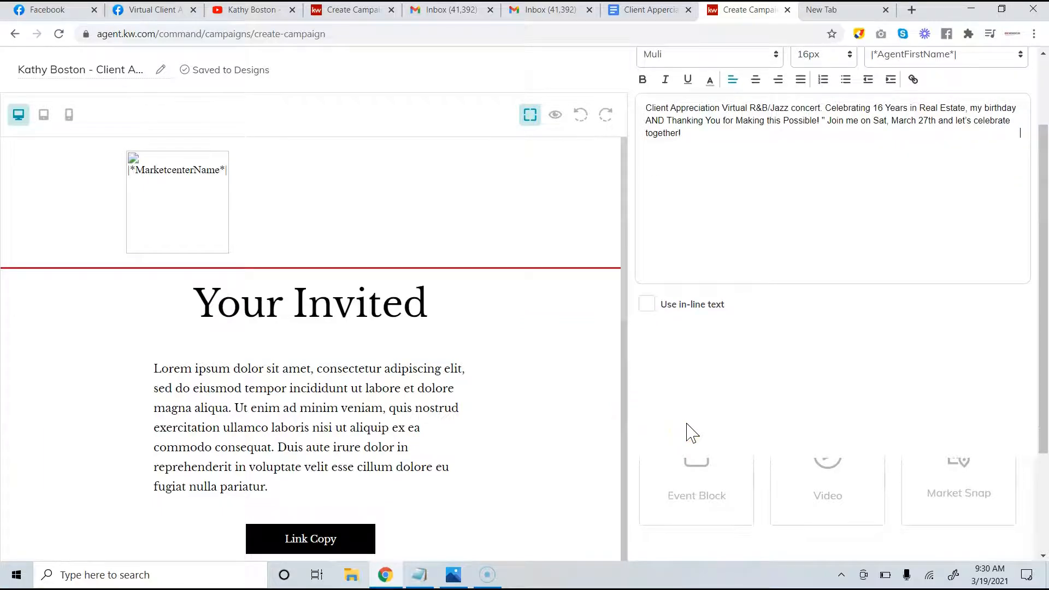
scroll(687, 426, up, 4)
scroll(687, 425, up, 1)
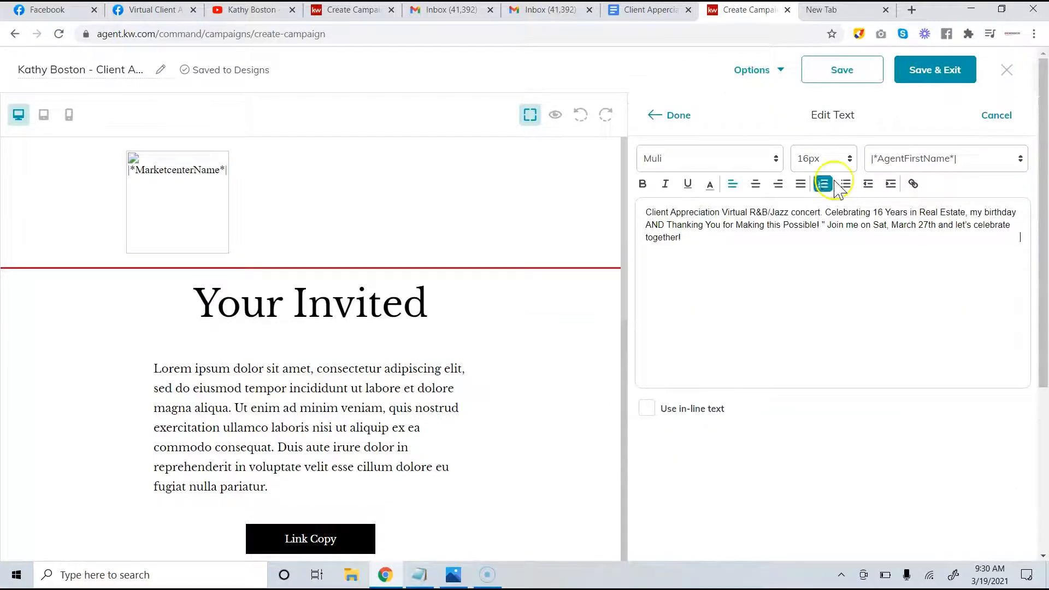
click(668, 115)
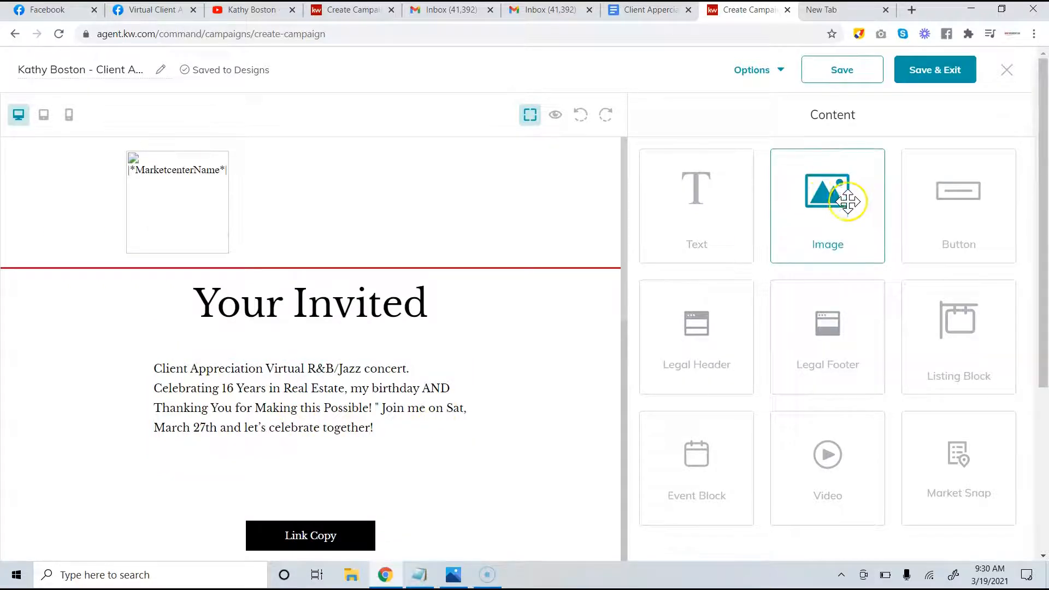
Drop an Image block under the headline and fill it with the Client Appreciation Day flyer
drag(846, 204, 37, 364)
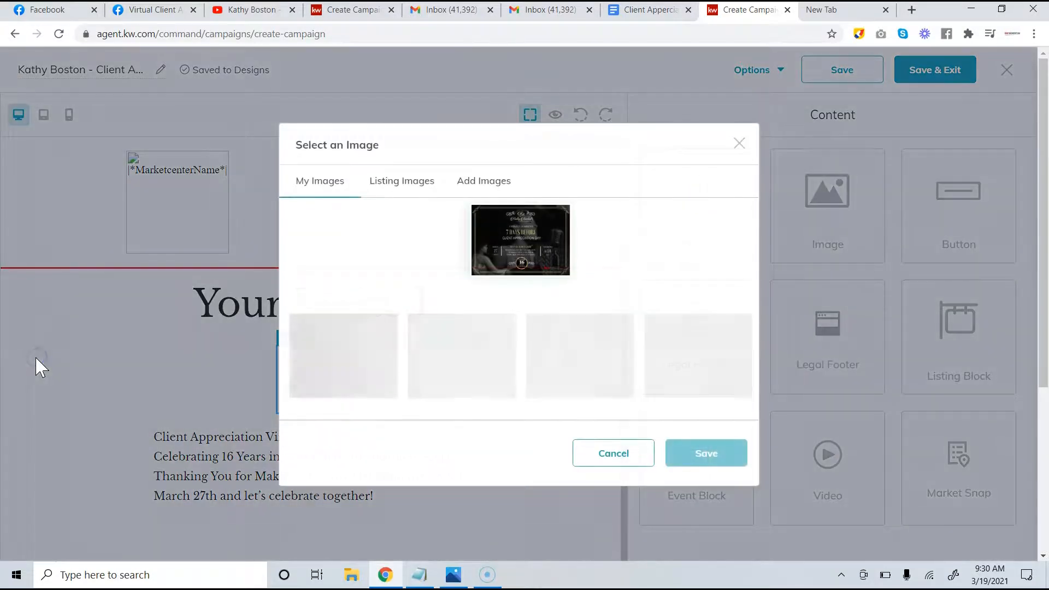
click(530, 252)
click(715, 408)
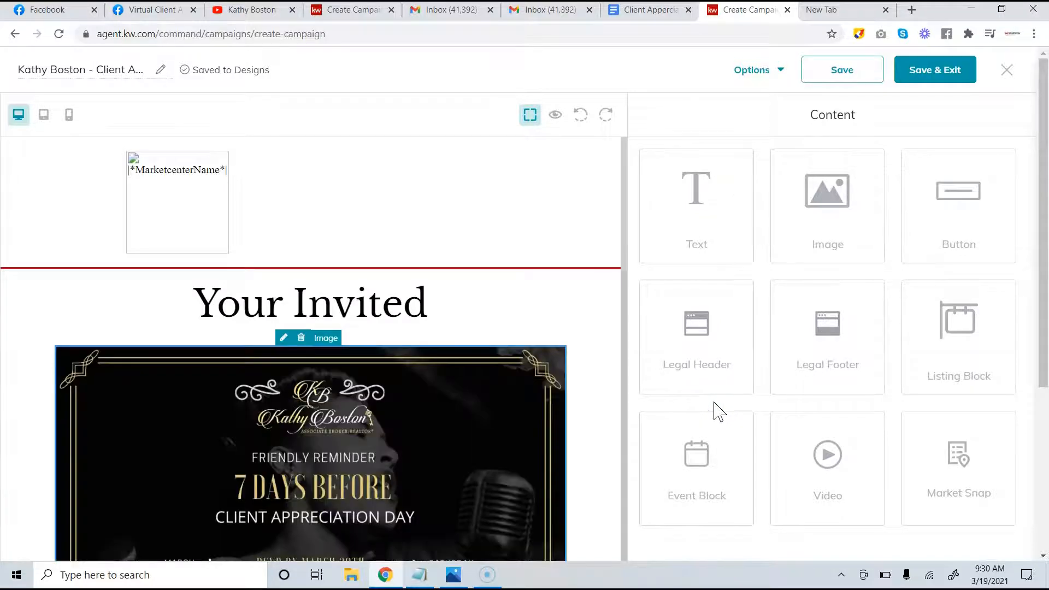
scroll(434, 399, down, 6)
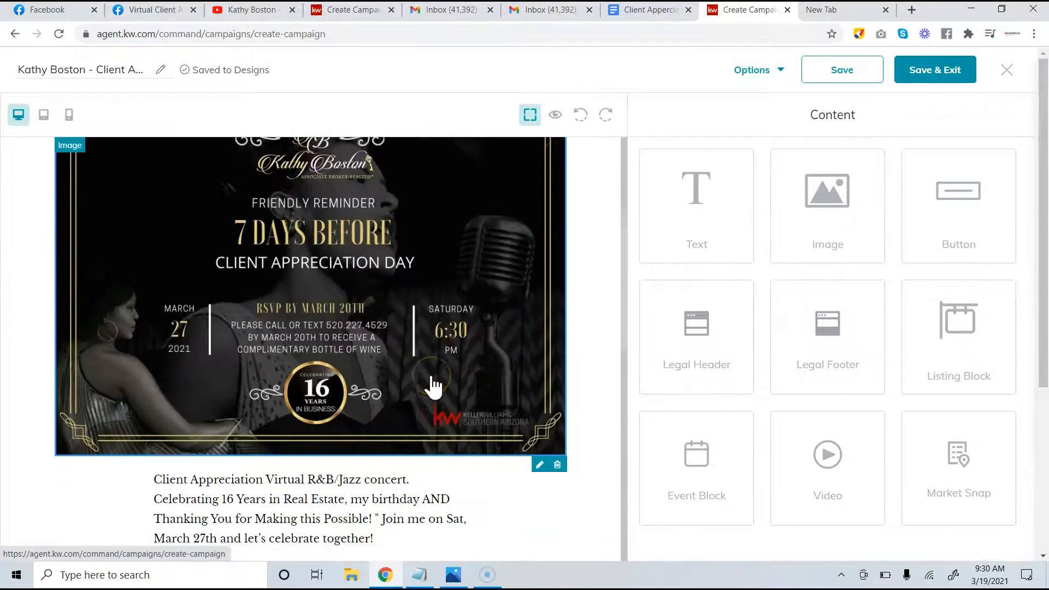
scroll(433, 387, down, 2)
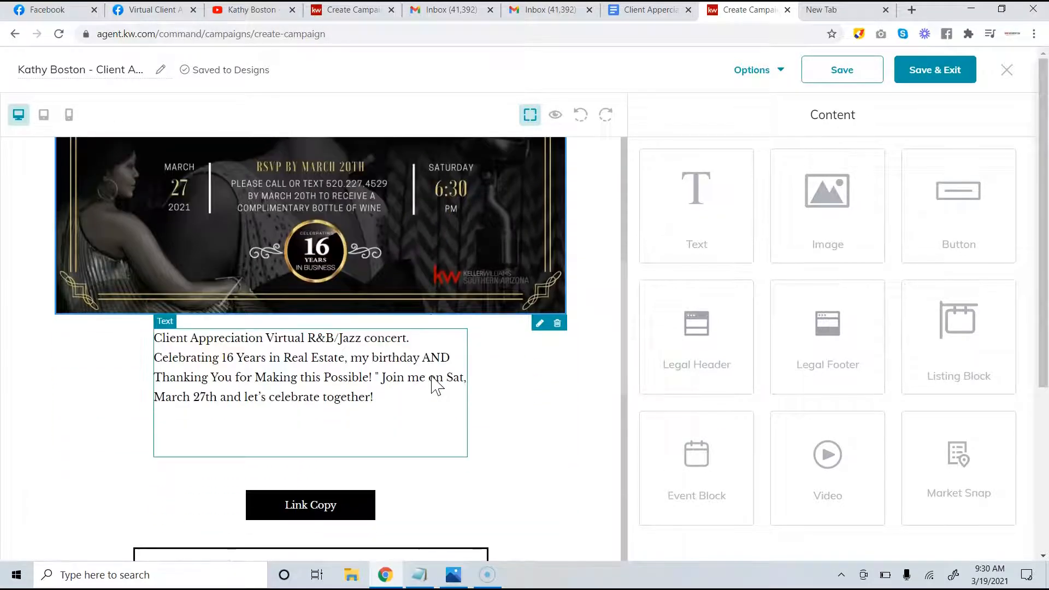
scroll(437, 386, down, 1)
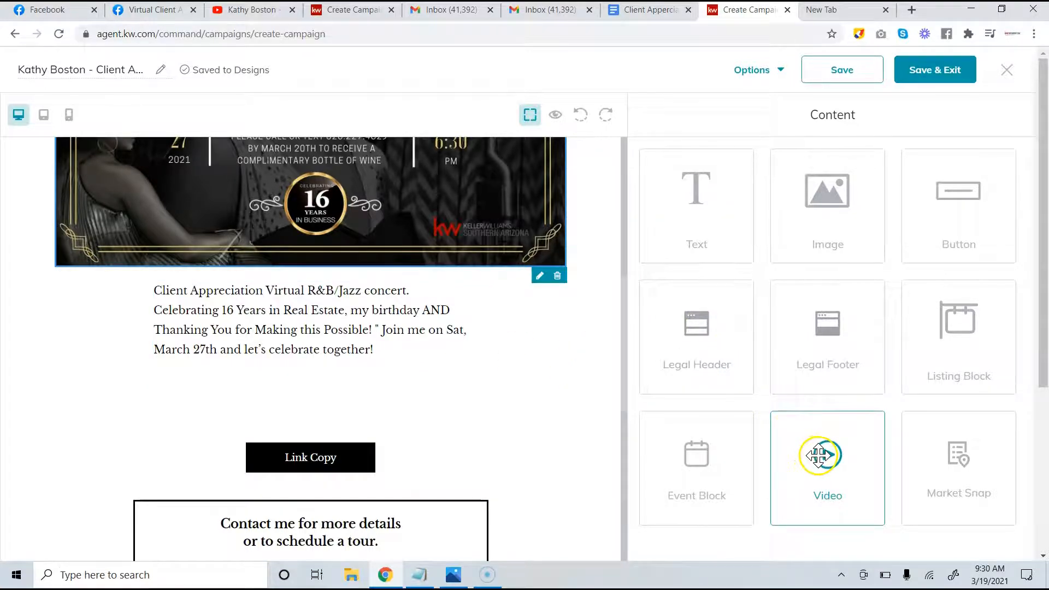
Drop a Video block below the invitation paragraph, then select it and open its settings
drag(818, 455, 60, 378)
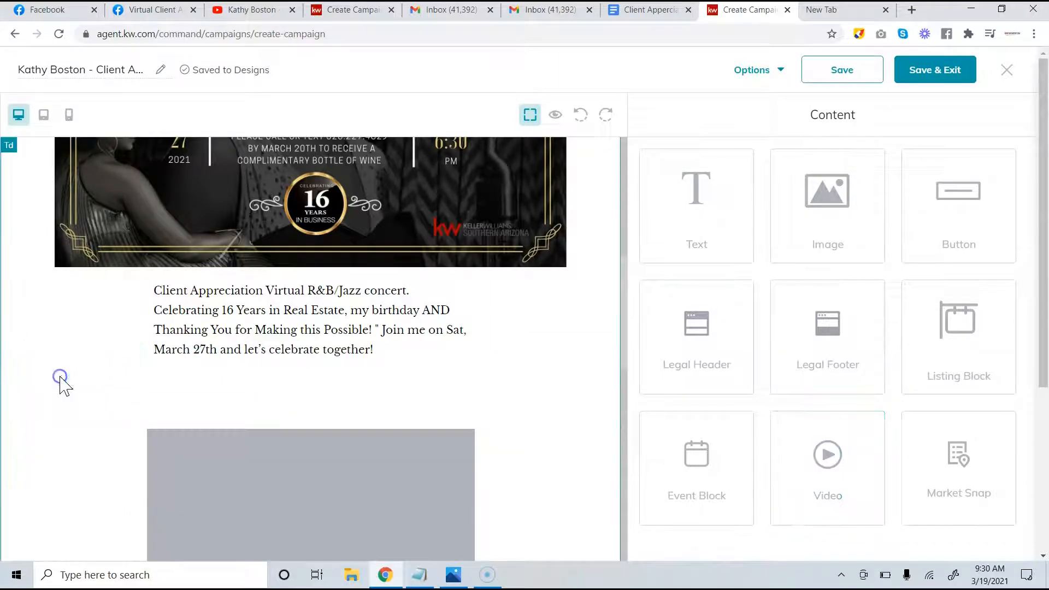
click(234, 354)
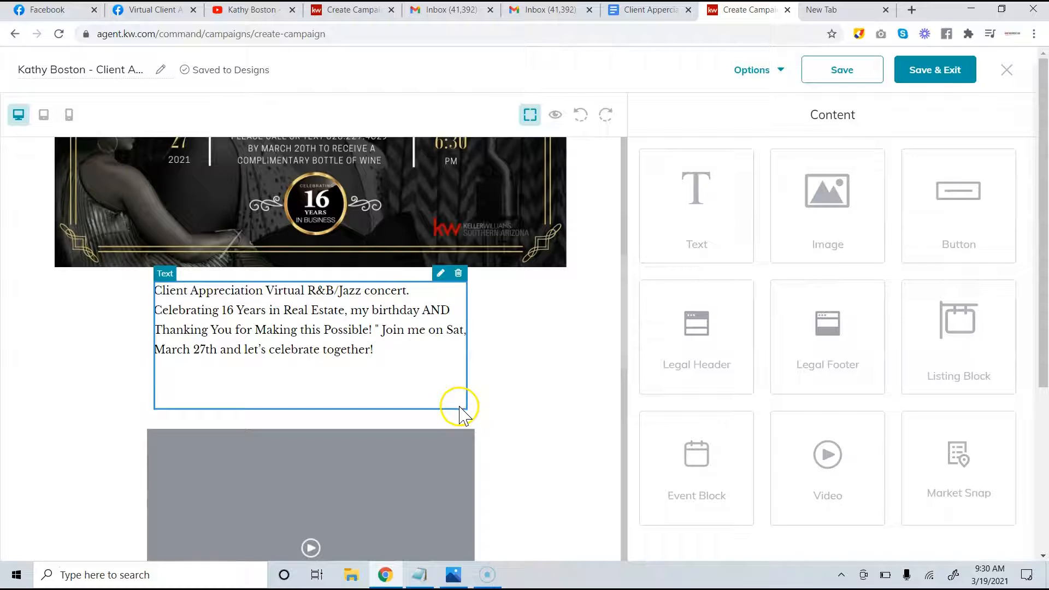
click(451, 421)
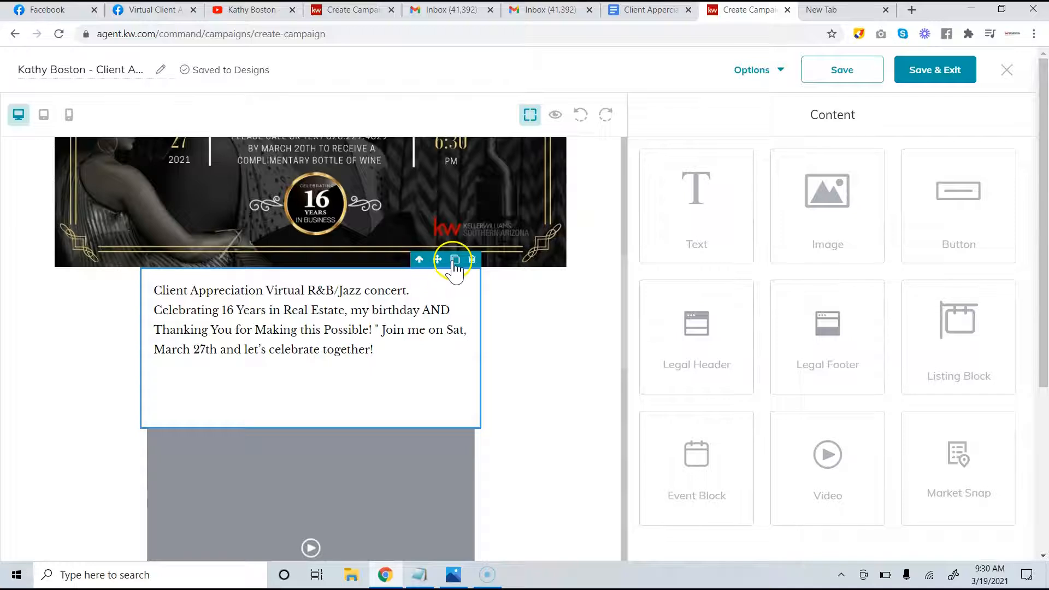
click(328, 347)
click(141, 431)
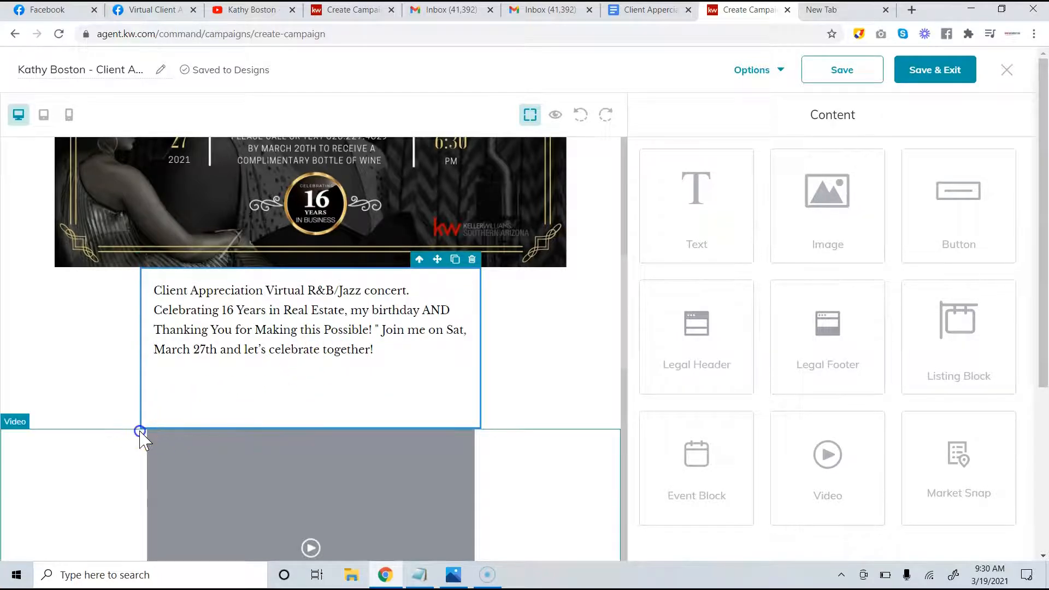
click(180, 390)
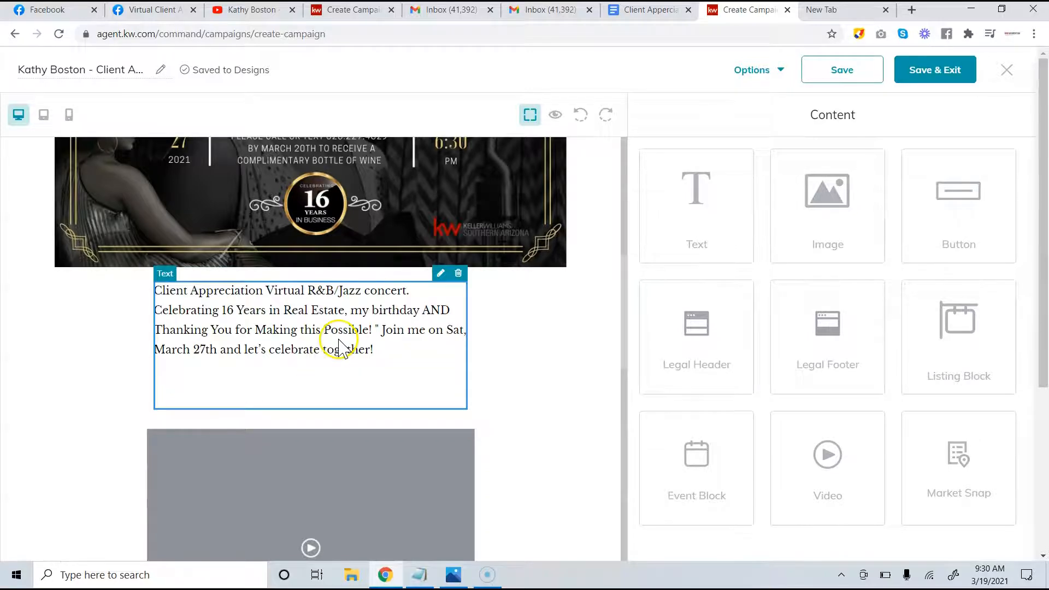
scroll(398, 370, down, 3)
click(359, 352)
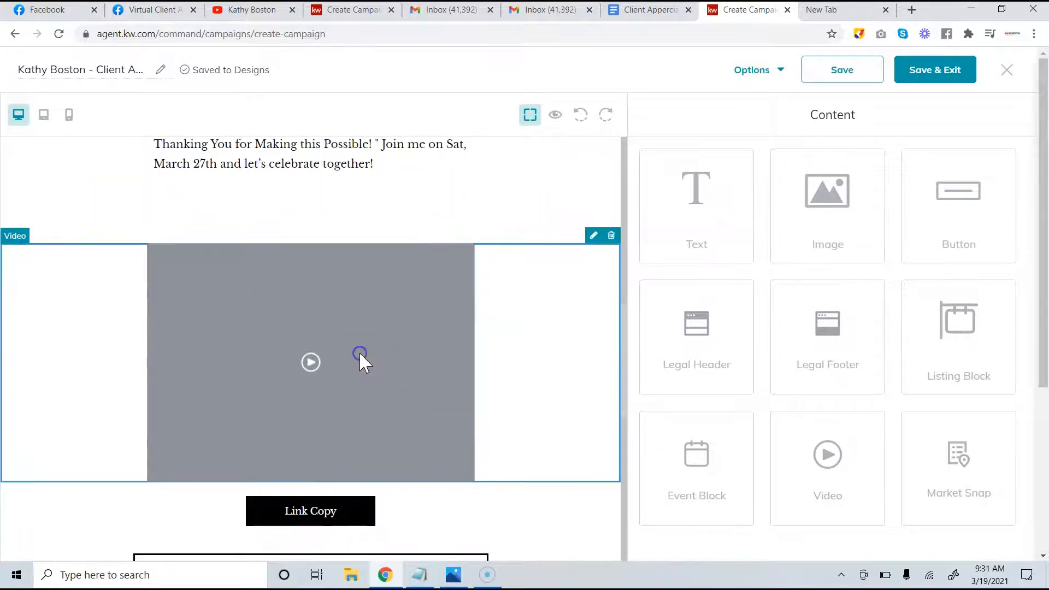
click(594, 236)
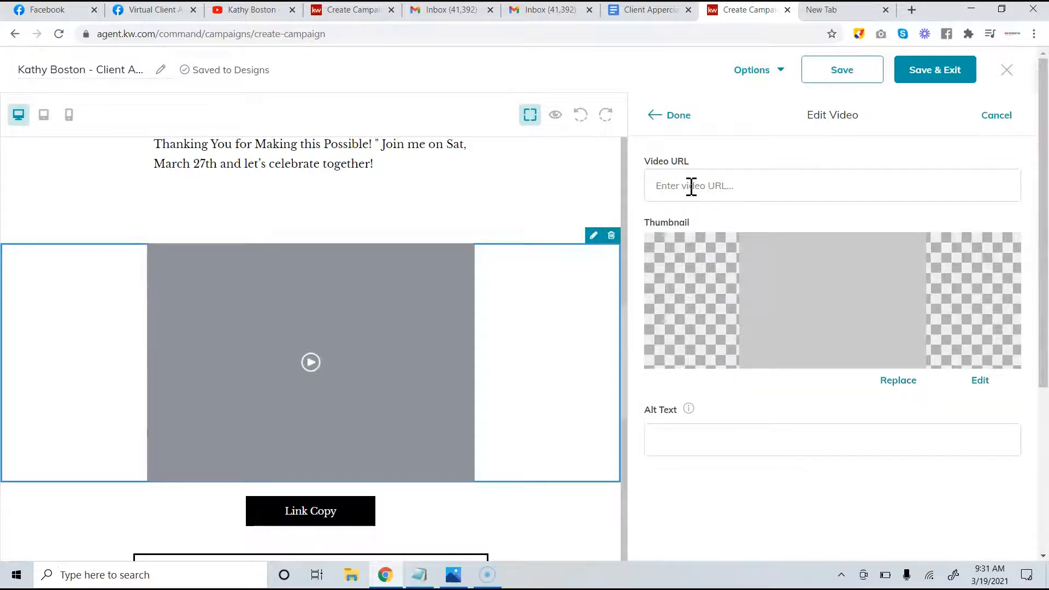
Fix the video's alt text by removing a stray trailing character
click(741, 441)
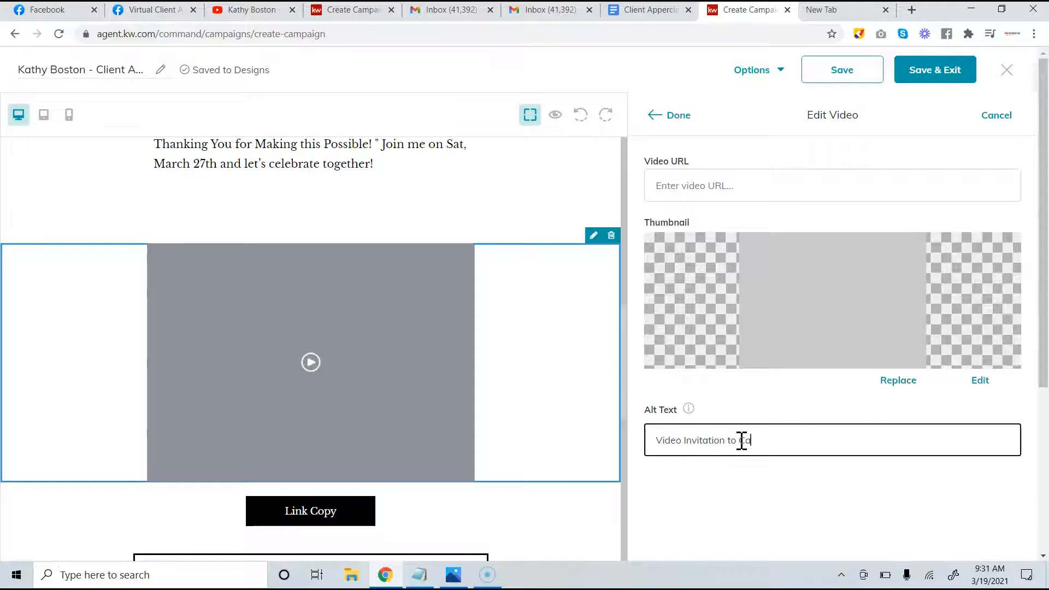
key(BackSpace)
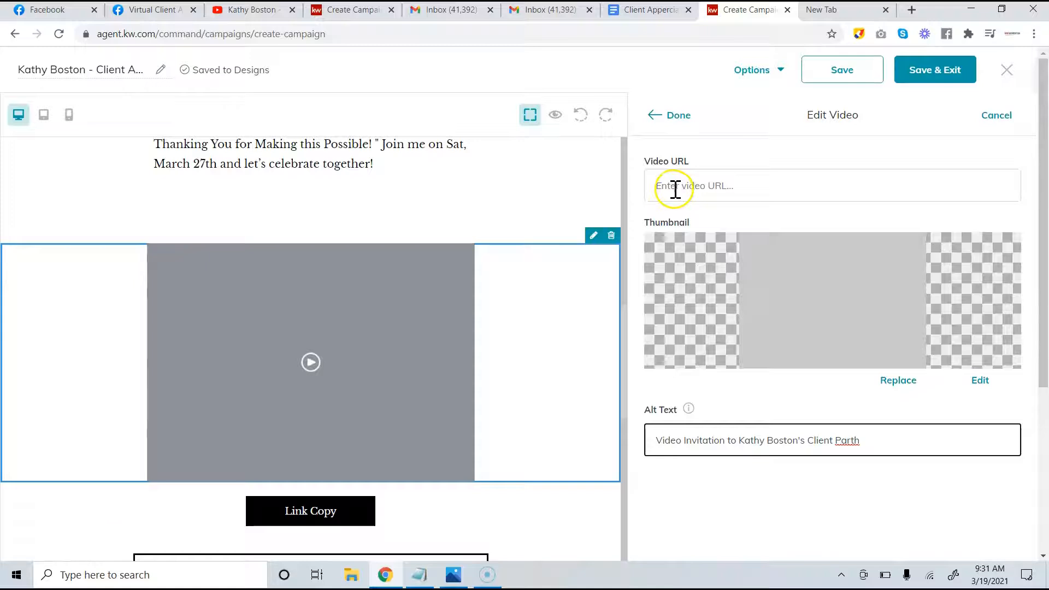
click(417, 575)
click(471, 344)
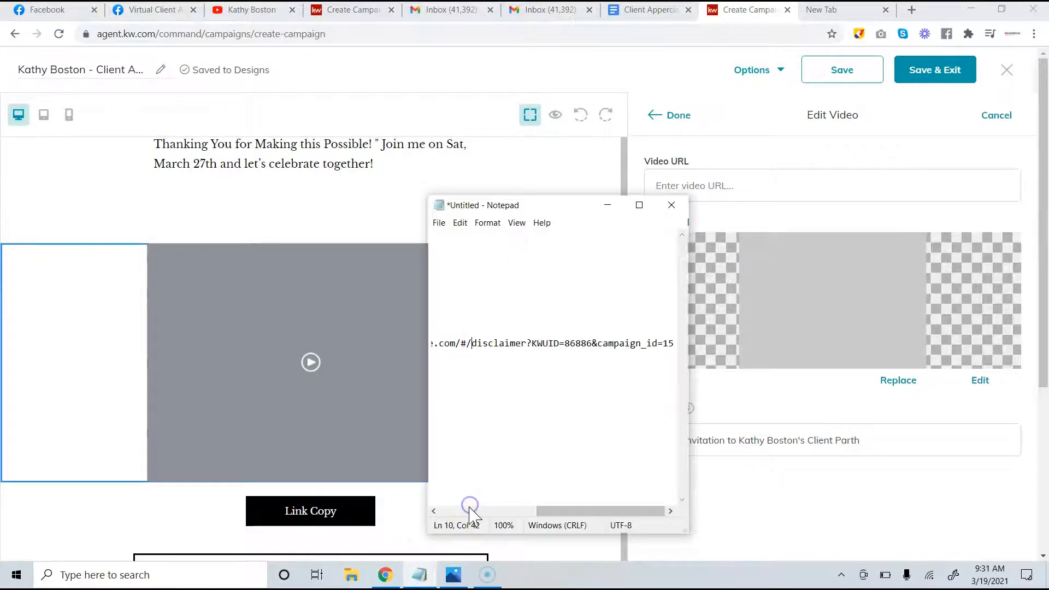
click(468, 511)
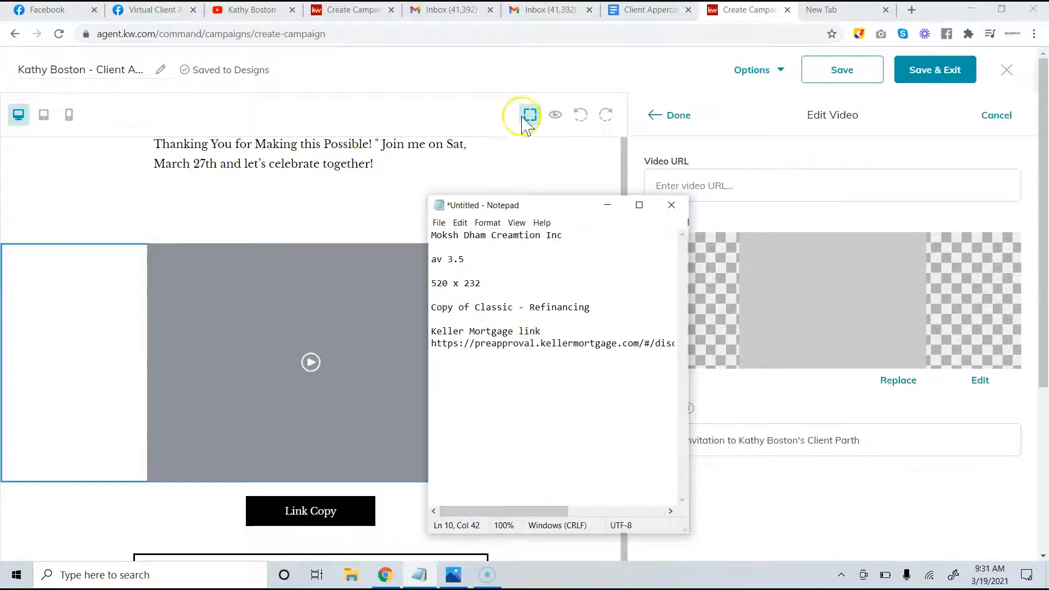
click(648, 10)
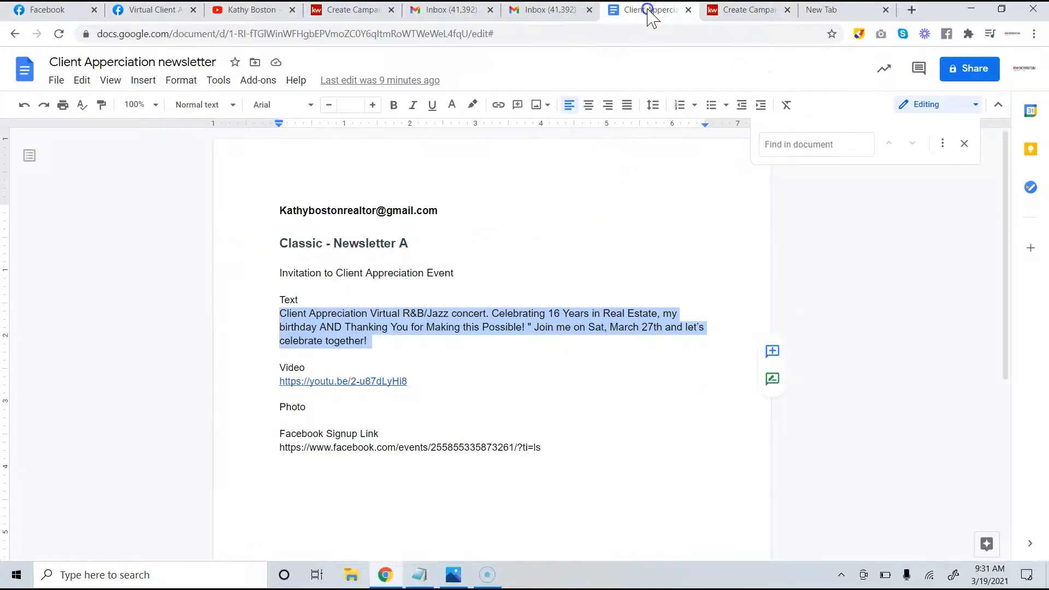
click(405, 314)
drag(411, 381, 283, 389)
key(ctrl+c)
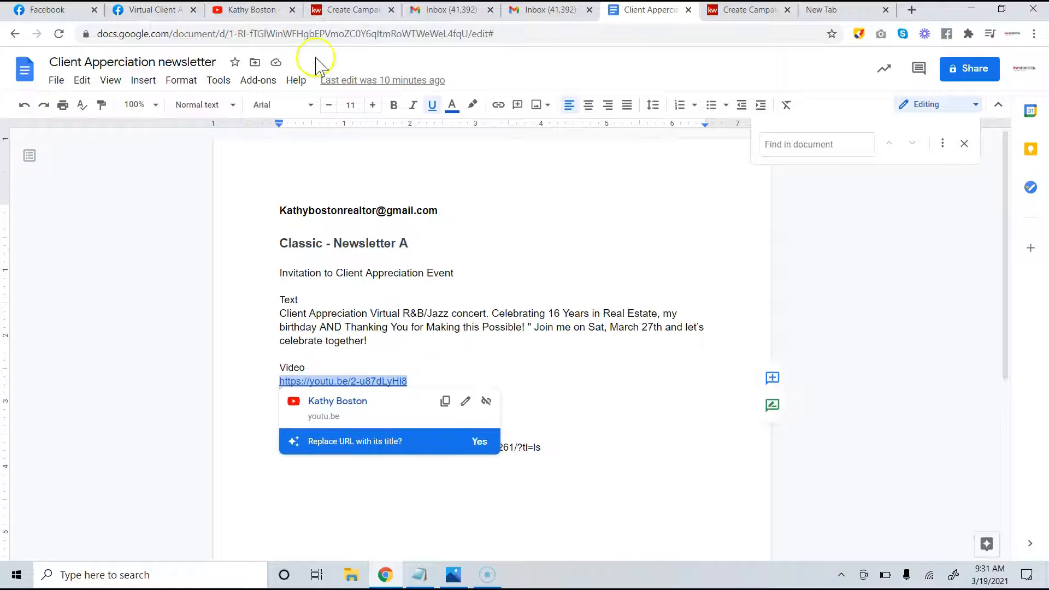
click(731, 12)
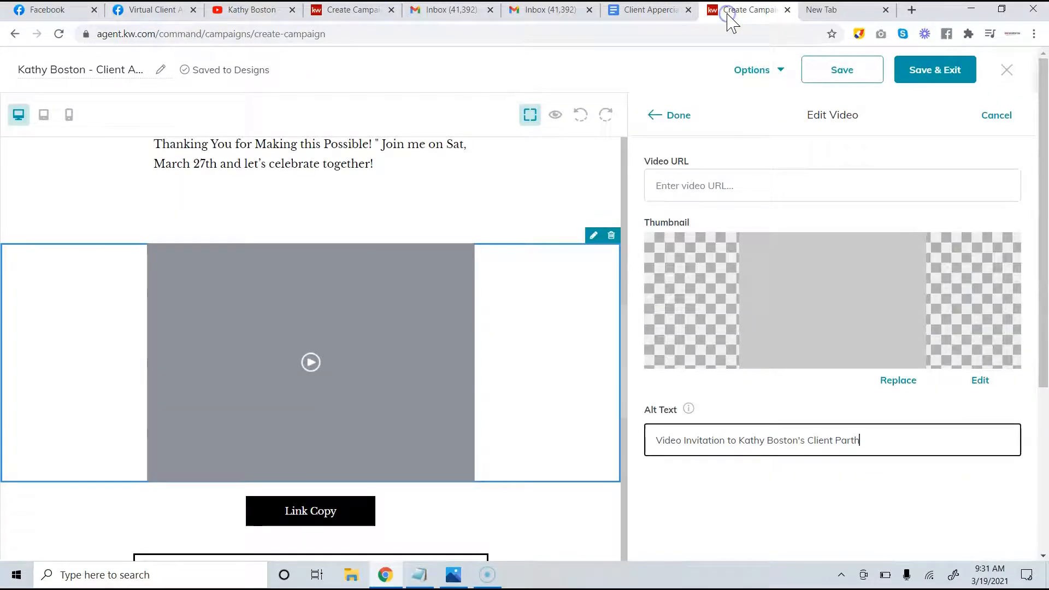
Paste the link into the Video URL field, load its thumbnail, and close the settings
click(688, 198)
key(ctrl+v)
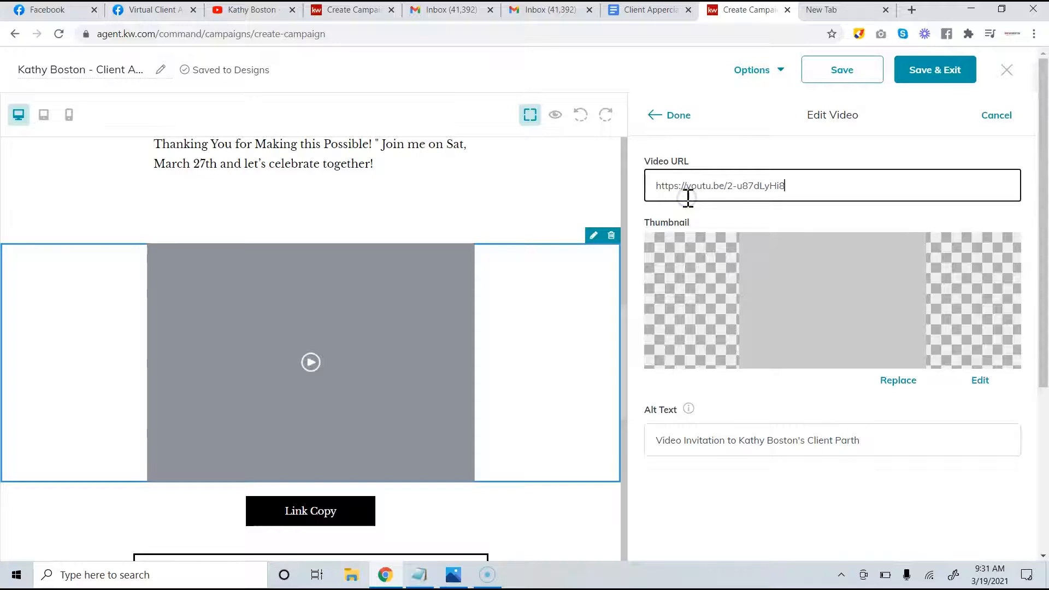
scroll(848, 328, down, 1)
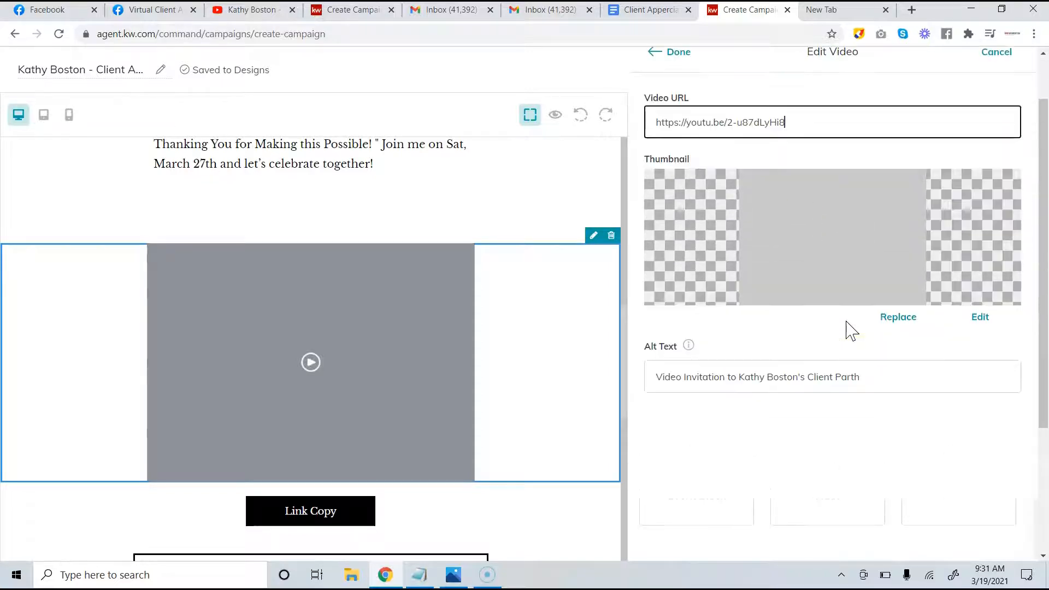
click(820, 266)
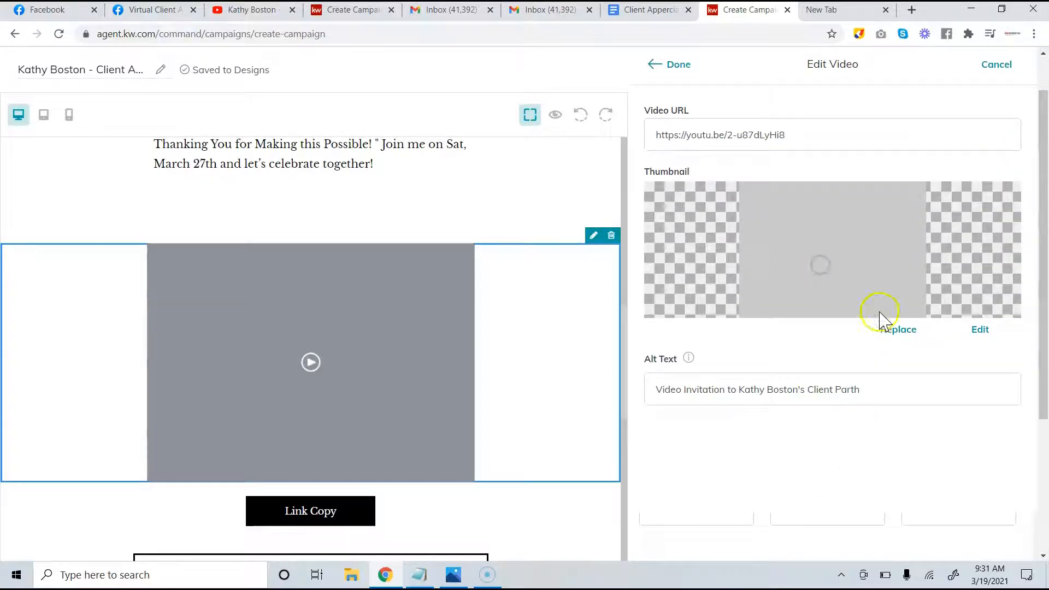
scroll(878, 346, down, 2)
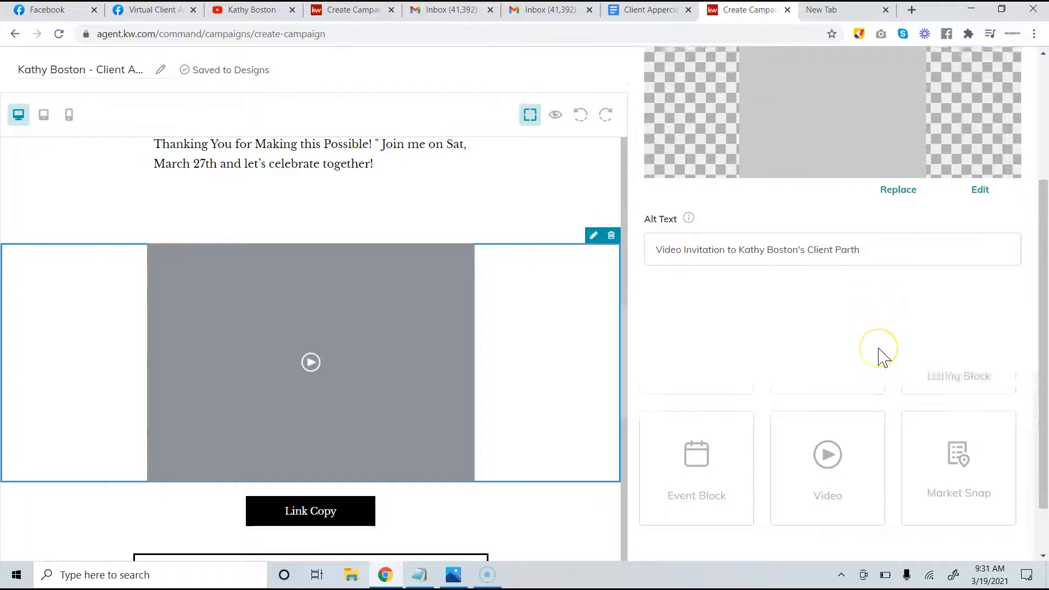
scroll(880, 349, up, 4)
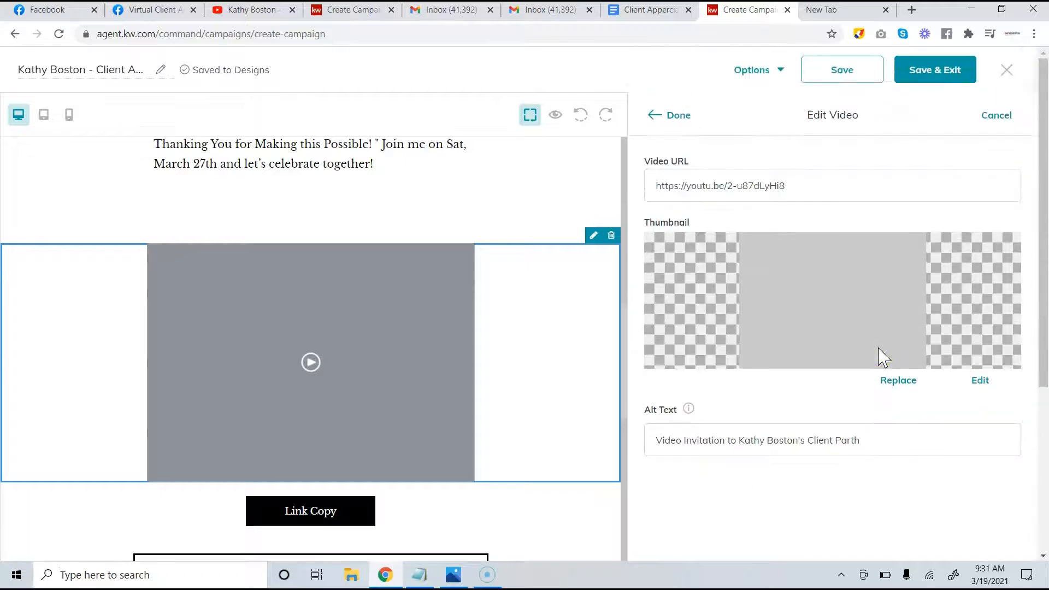
click(678, 116)
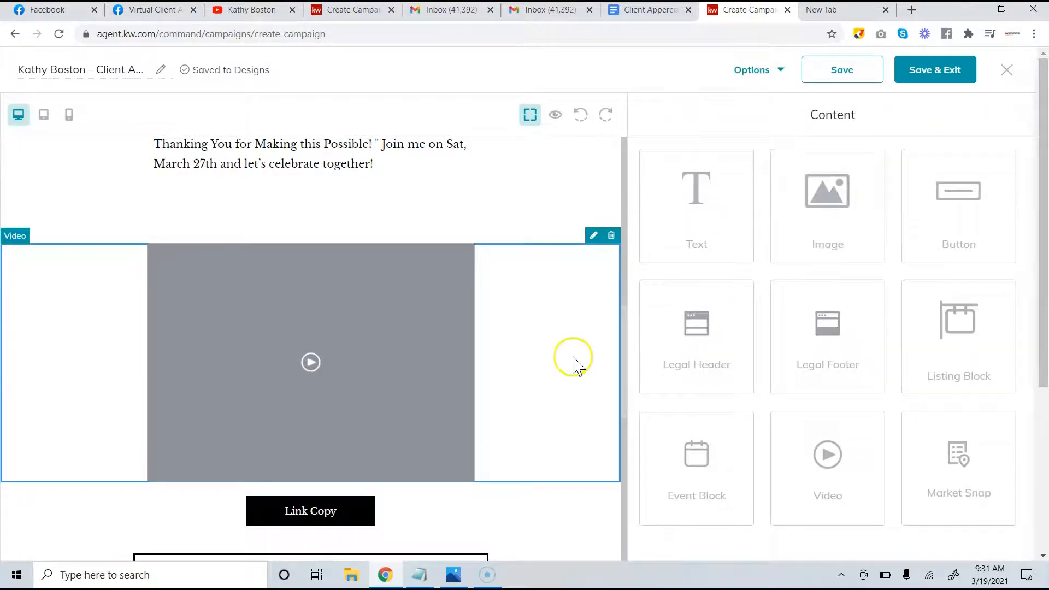
scroll(495, 375, up, 4)
scroll(496, 377, down, 3)
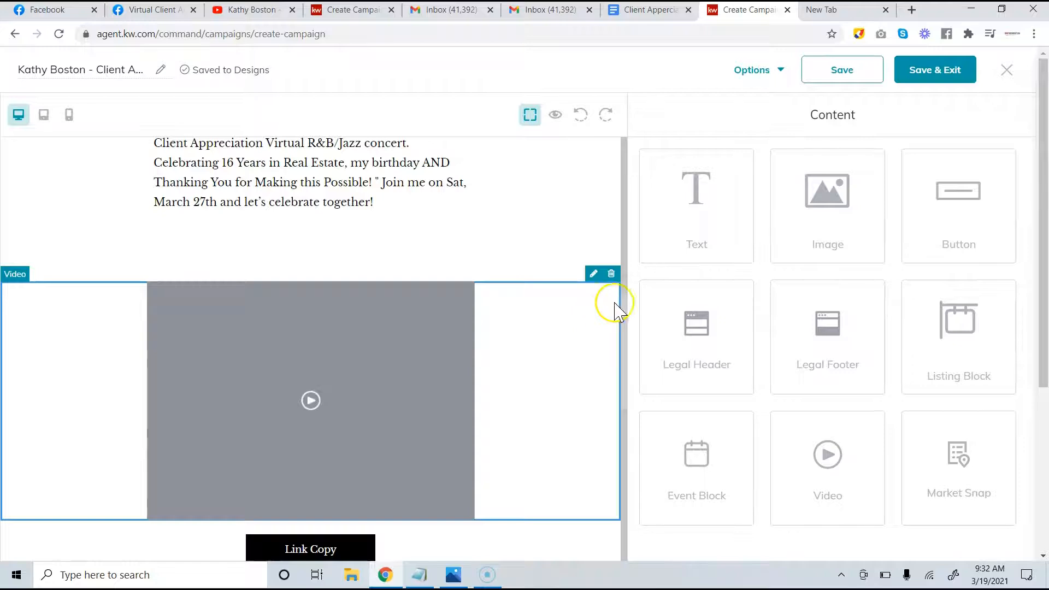
Replace the video thumbnail with the event invitation image and apply it
click(594, 274)
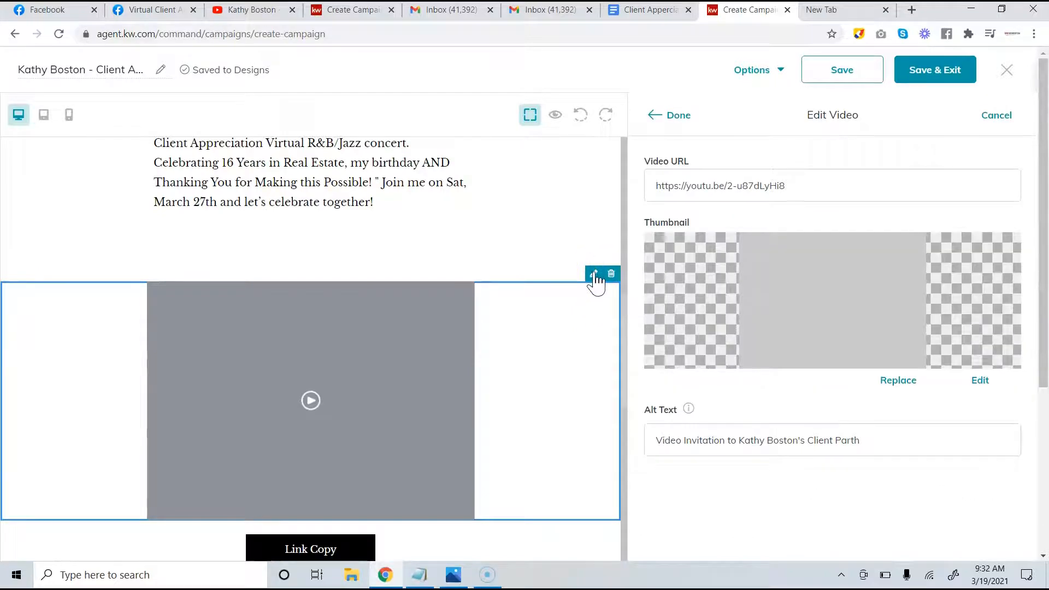
click(899, 384)
click(520, 245)
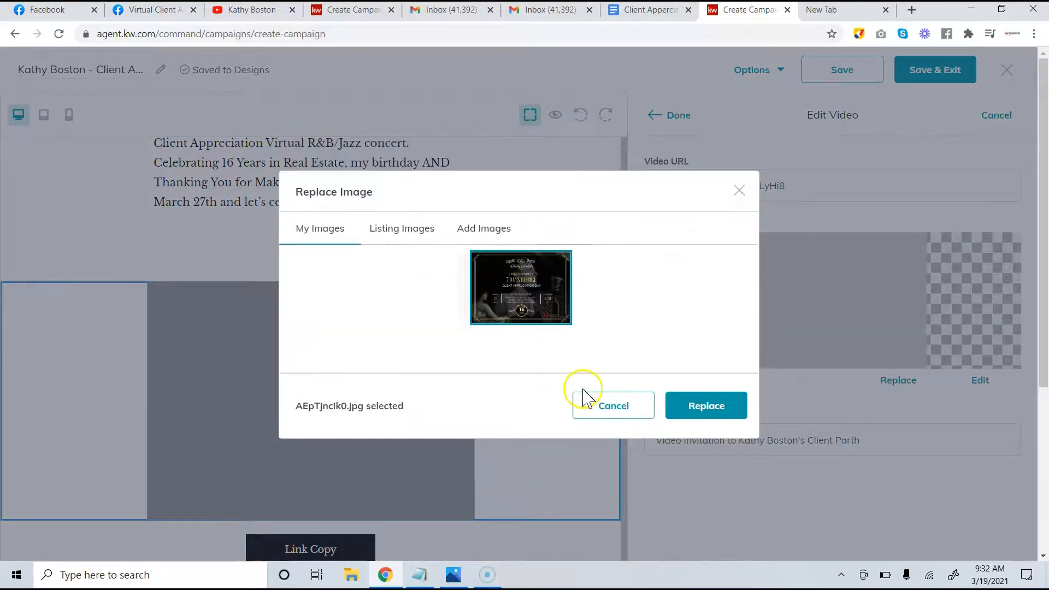
click(698, 416)
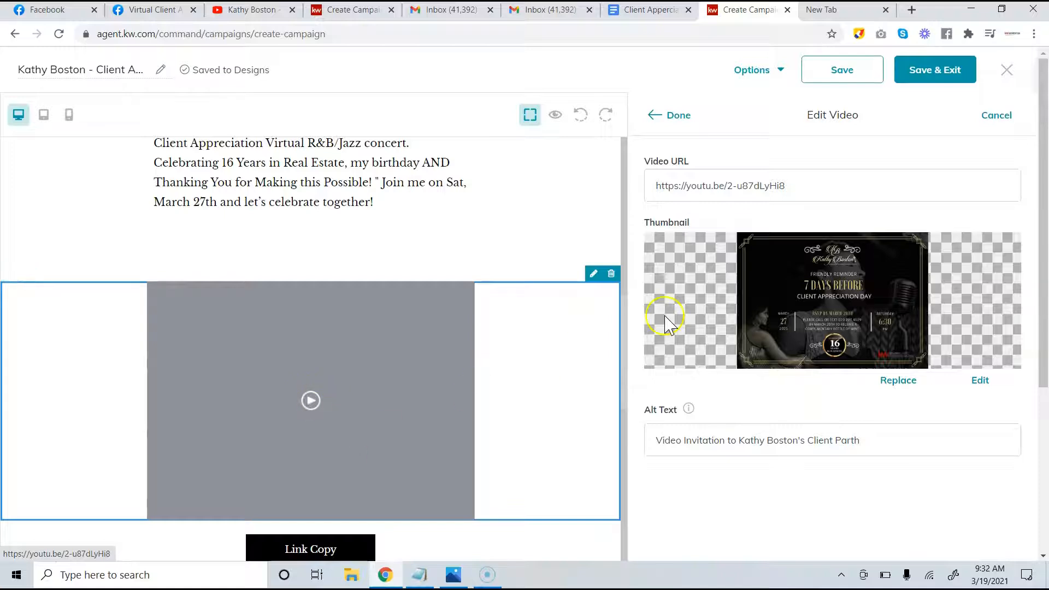
scroll(318, 248, up, 3)
scroll(319, 248, up, 3)
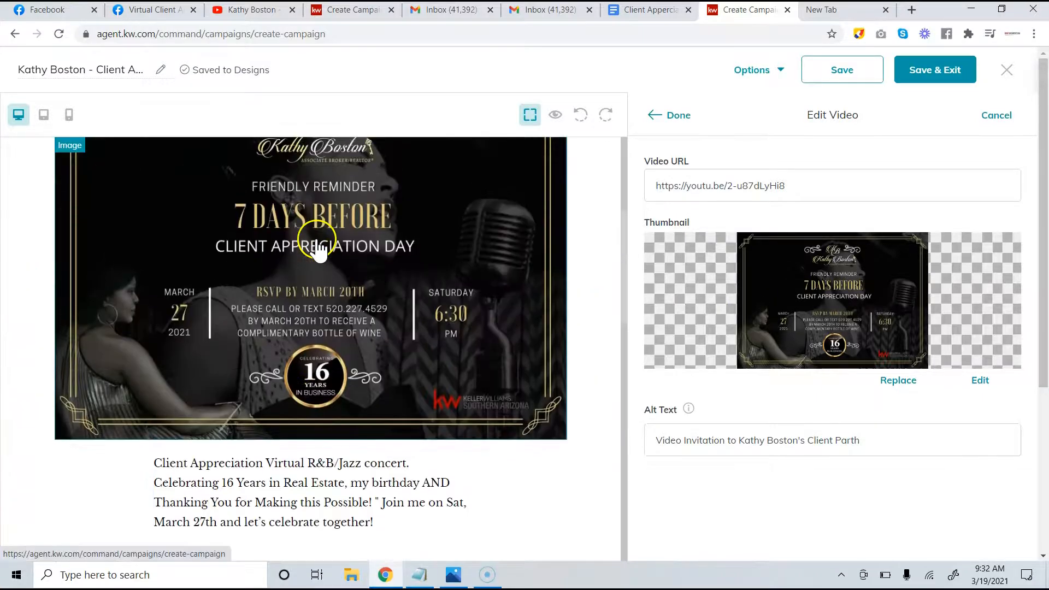
scroll(317, 241, down, 8)
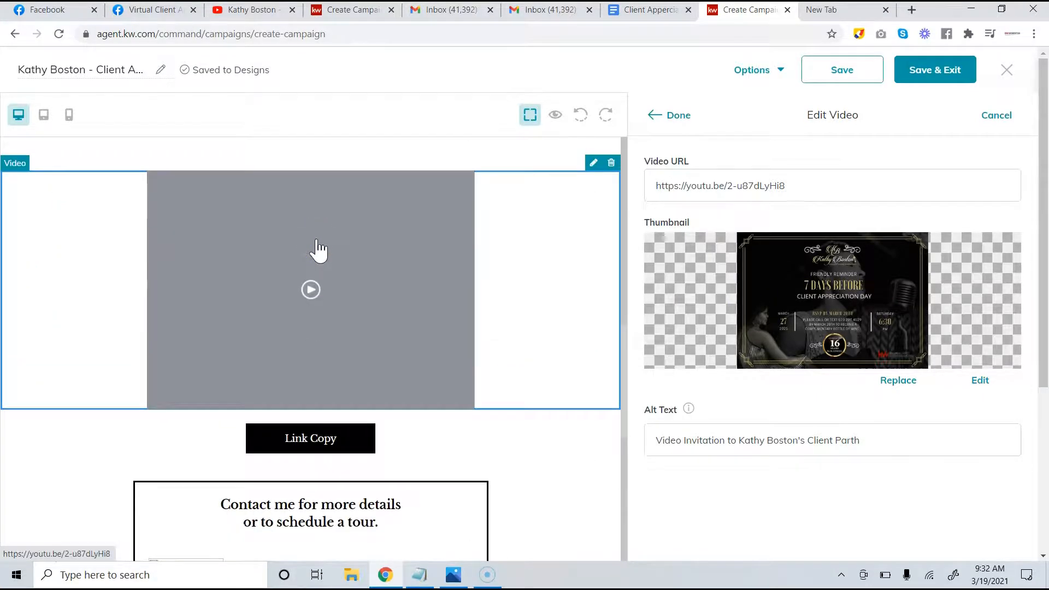
click(659, 115)
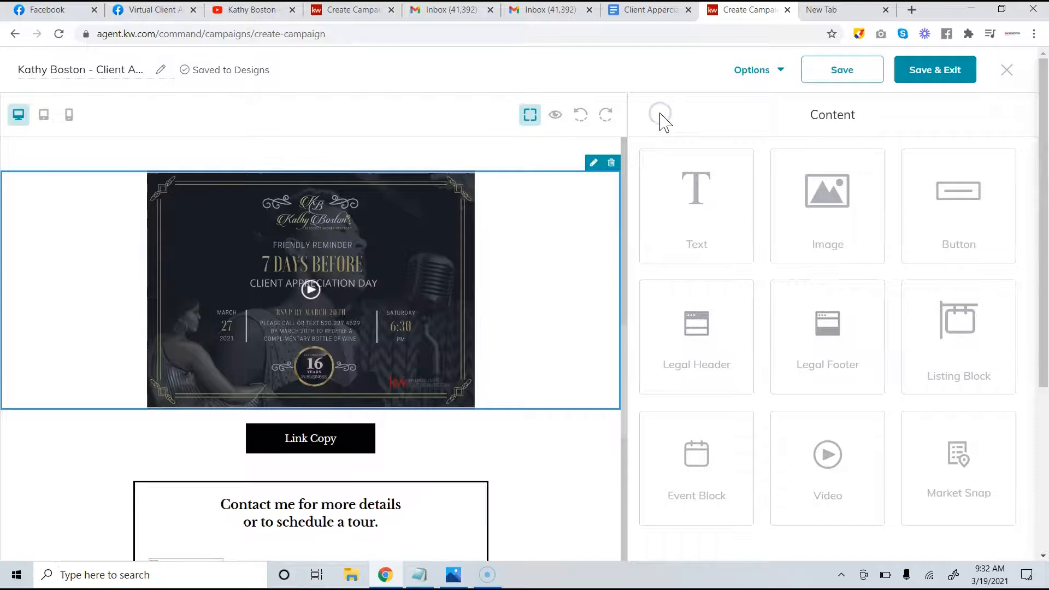
scroll(476, 307, up, 8)
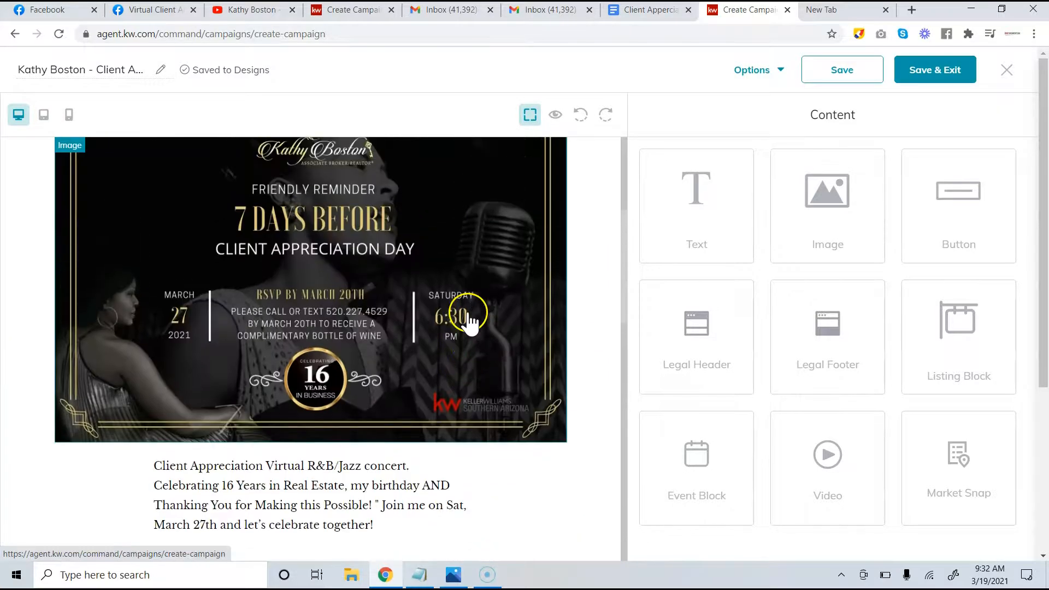
scroll(438, 317, up, 3)
scroll(410, 284, down, 3)
scroll(399, 240, up, 1)
scroll(404, 273, down, 1)
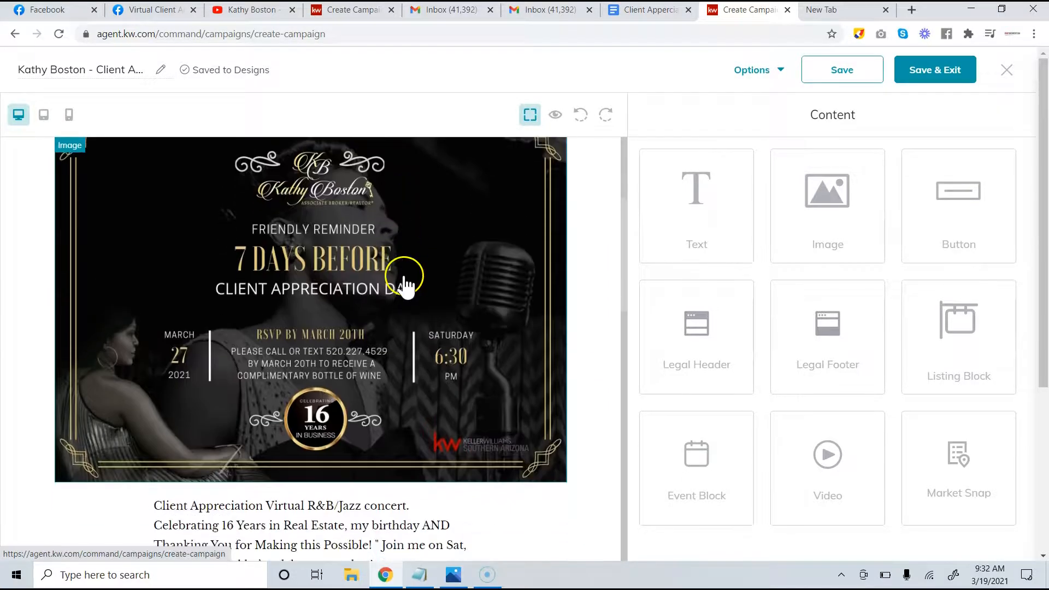
scroll(404, 282, down, 7)
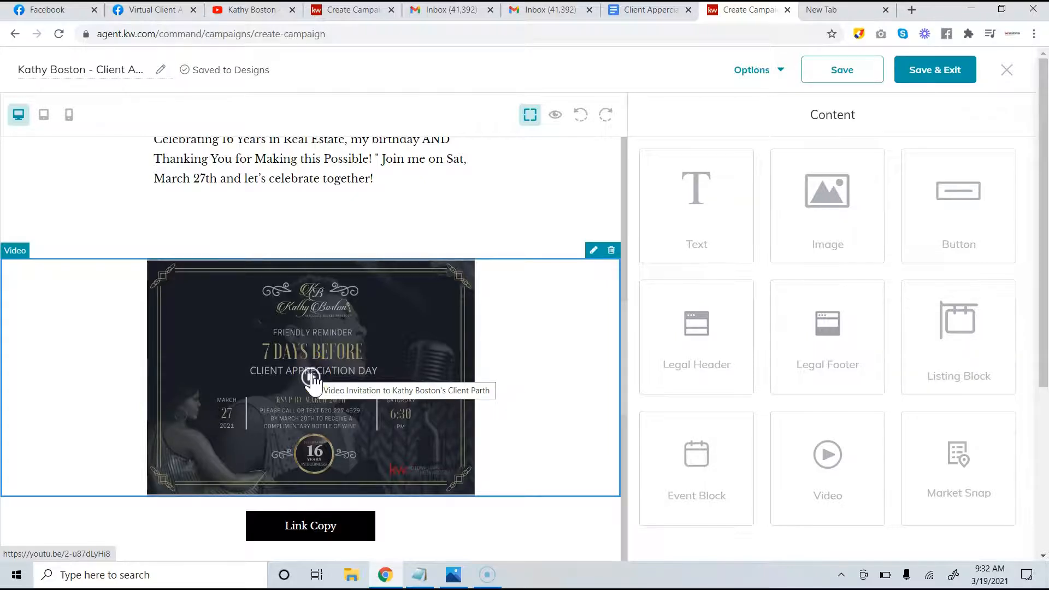
Correct the video alt text to end with 'Client Party' and close the settings
click(593, 251)
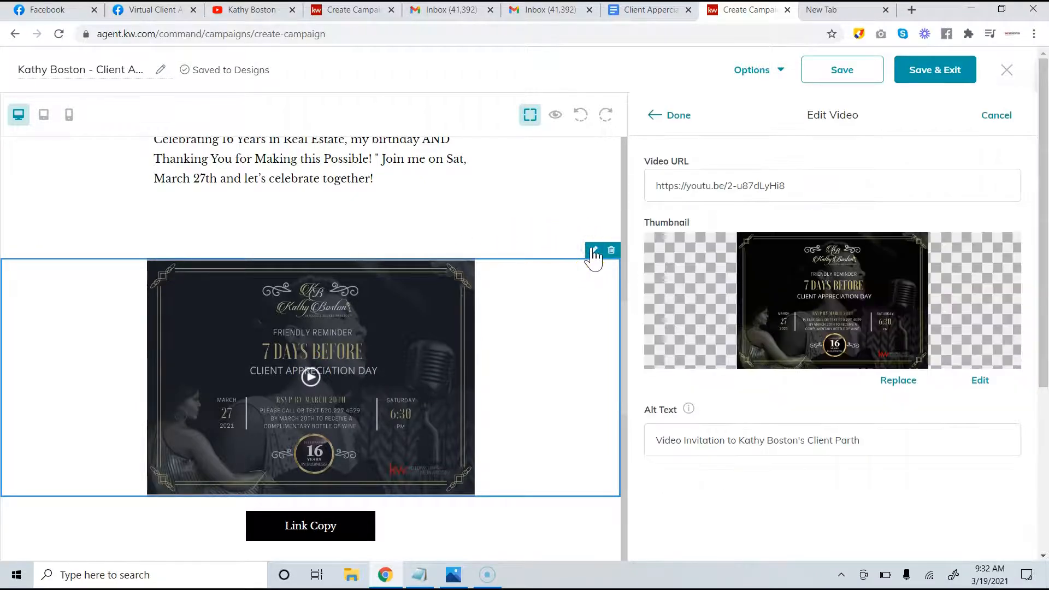
click(875, 444)
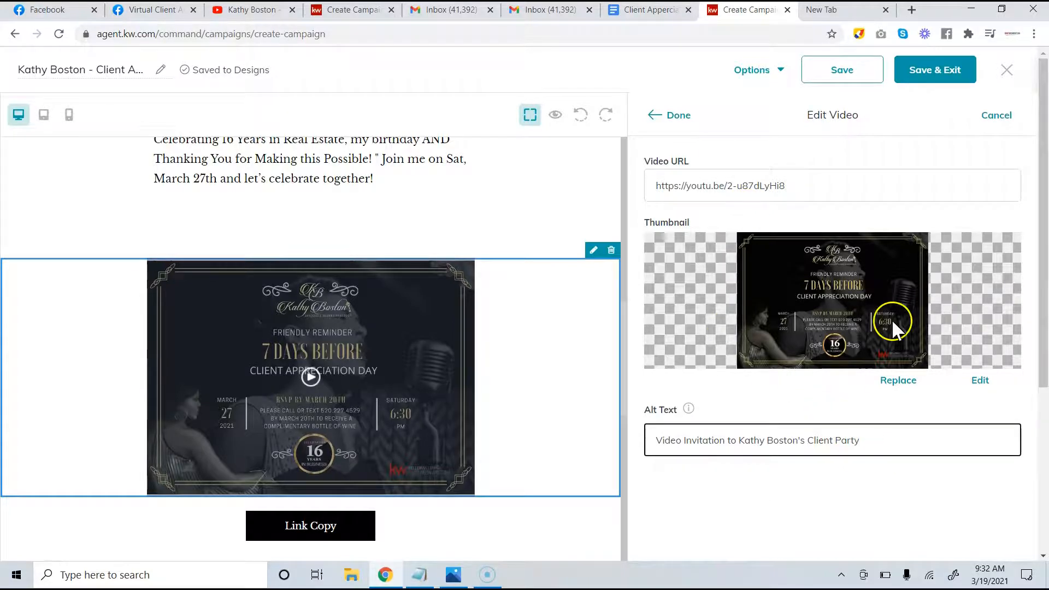
scroll(838, 128, down, 1)
scroll(838, 128, up, 1)
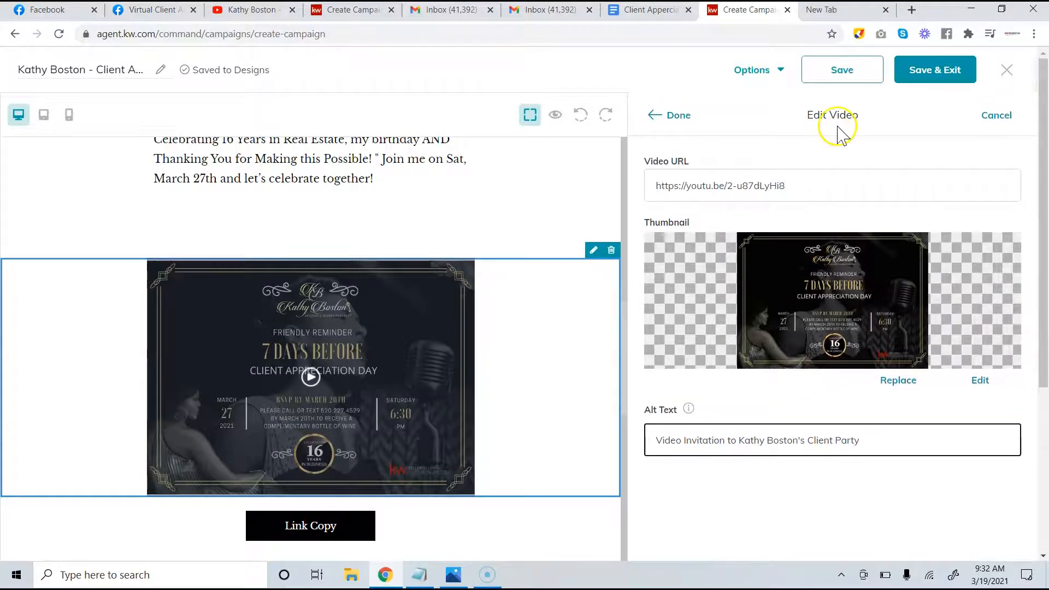
click(682, 117)
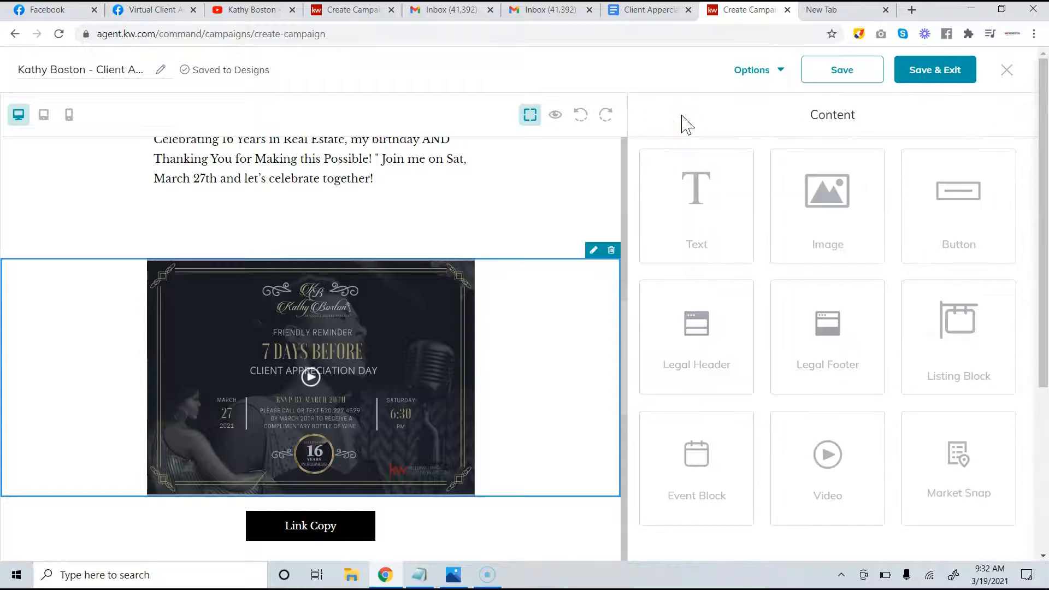
scroll(569, 276, down, 1)
scroll(569, 281, up, 7)
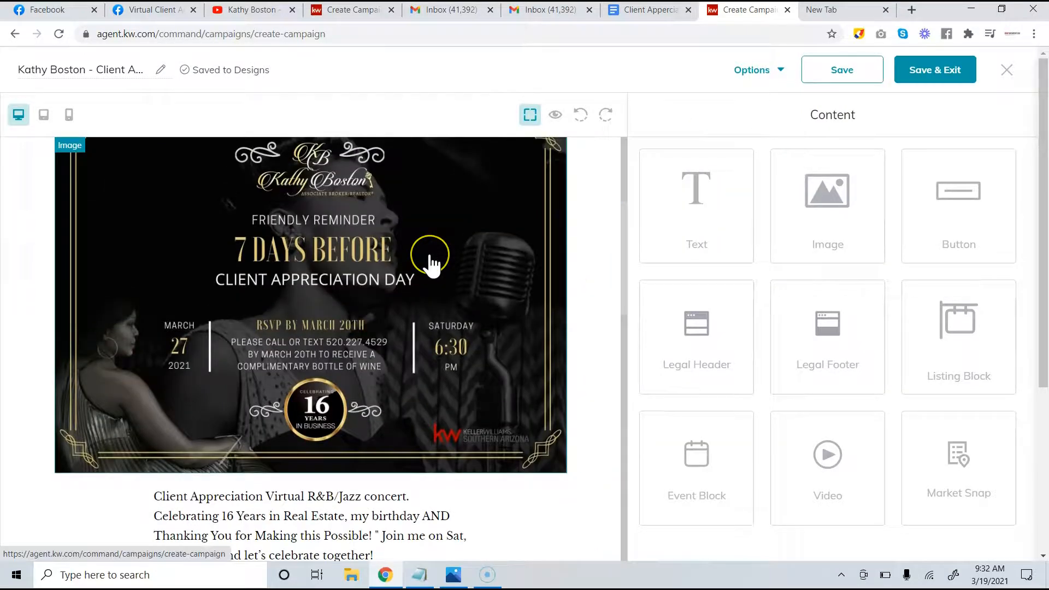
scroll(431, 263, down, 3)
scroll(342, 399, down, 2)
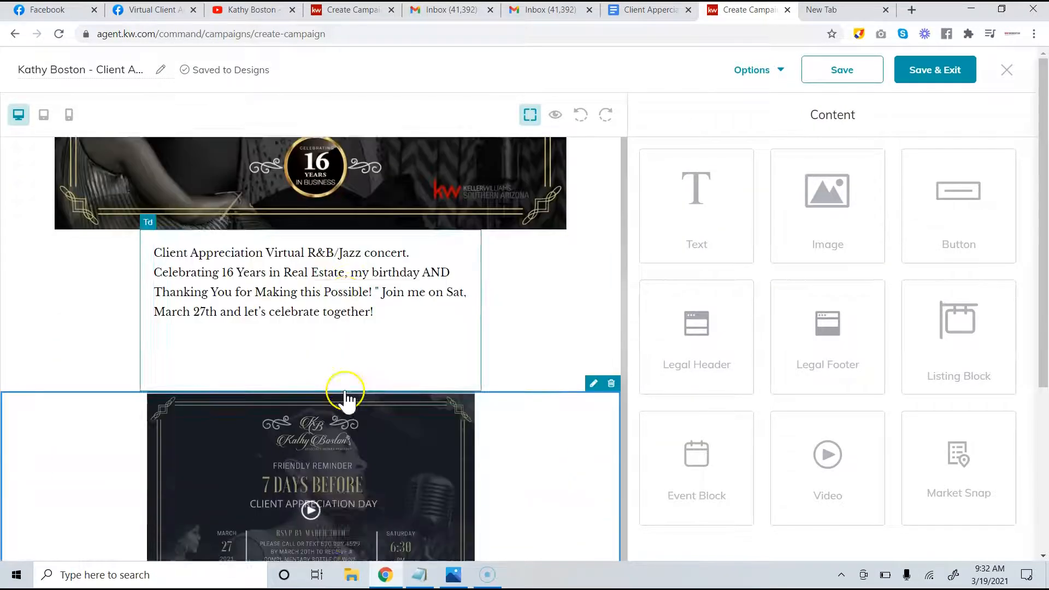
scroll(346, 393, down, 3)
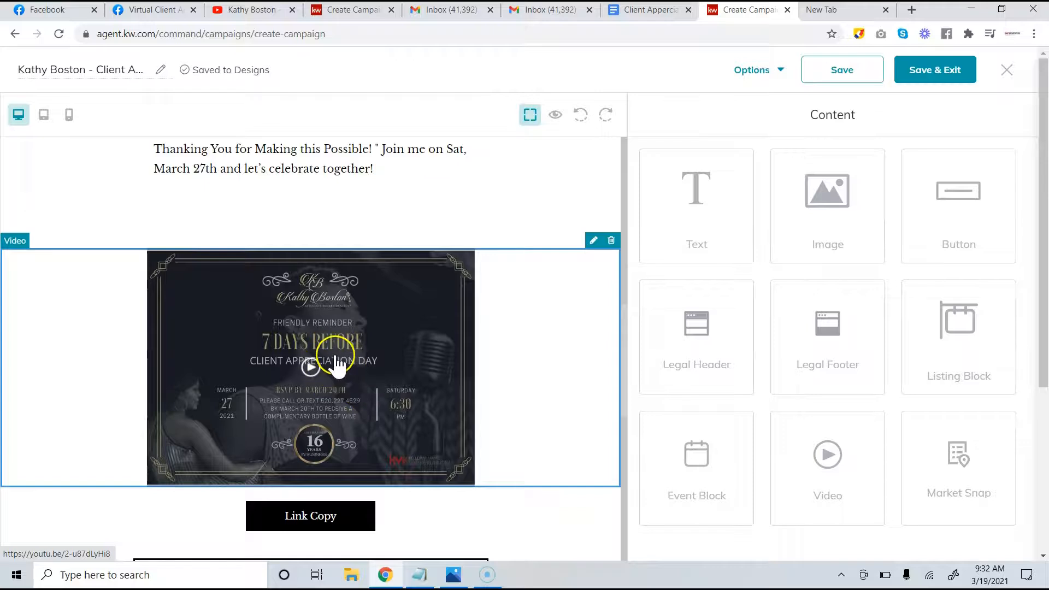
scroll(347, 368, down, 3)
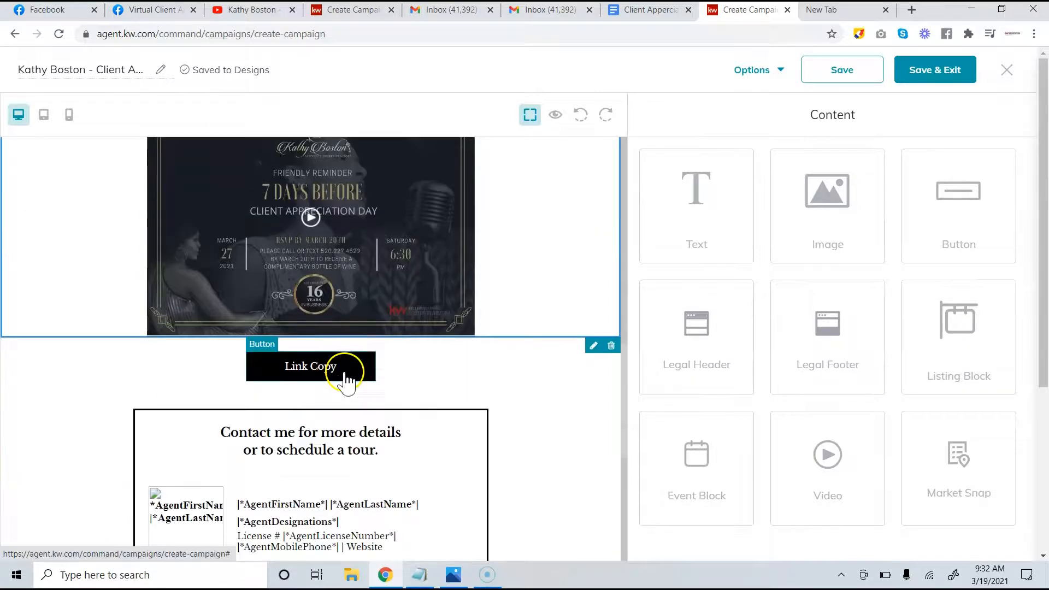
Open the Link Copy button's settings and clear its old label
click(345, 377)
click(348, 344)
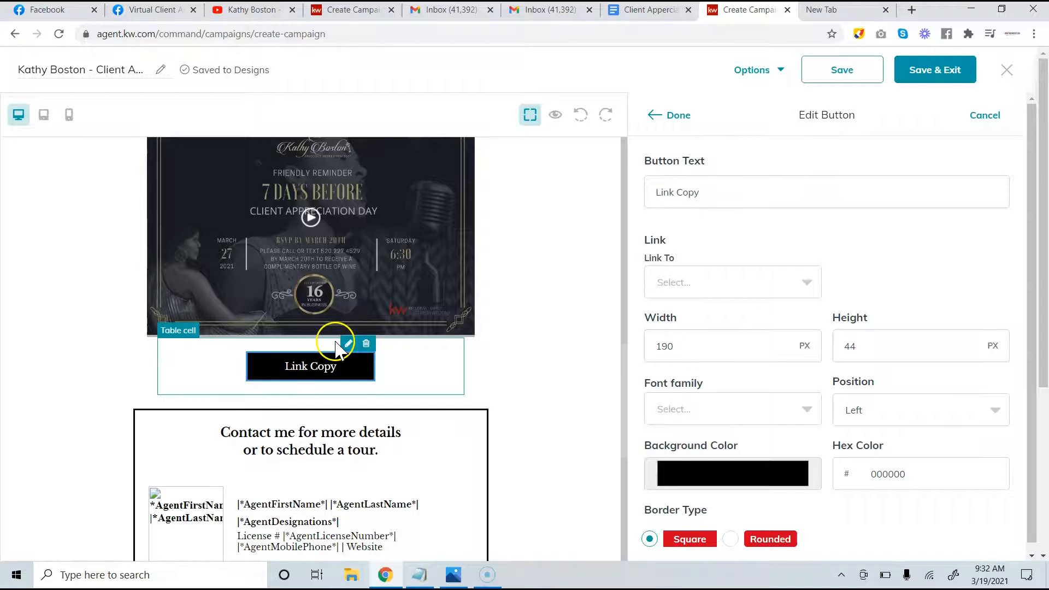
click(713, 193)
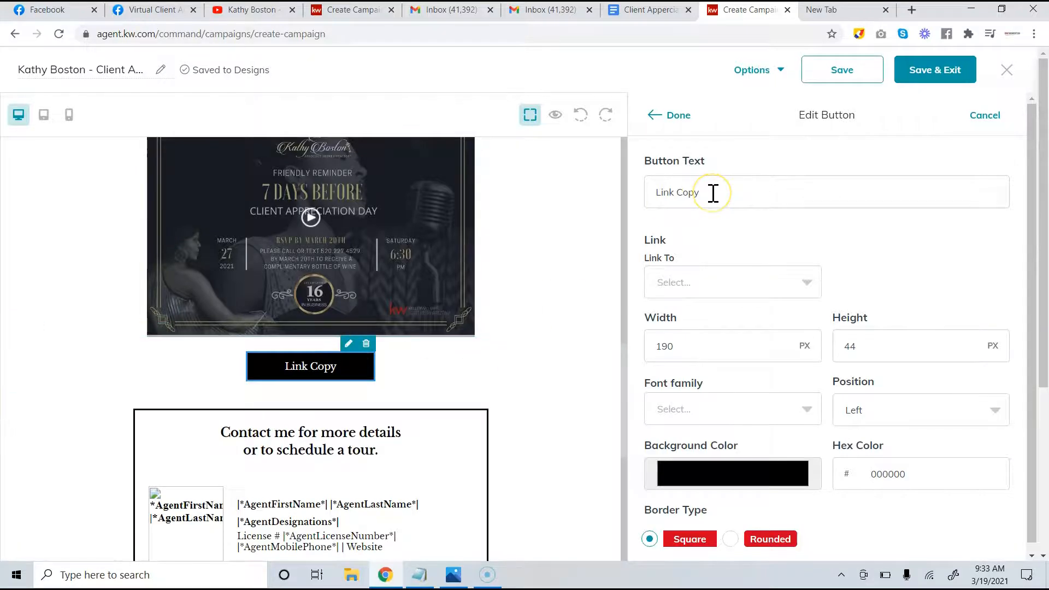
key(ctrl+a)
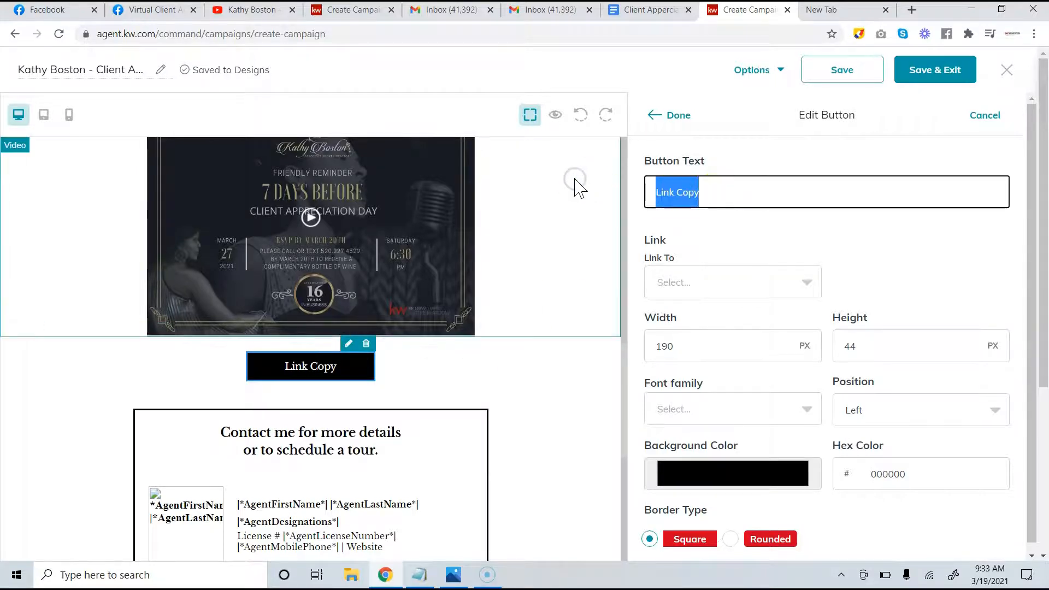
key(BackSpace)
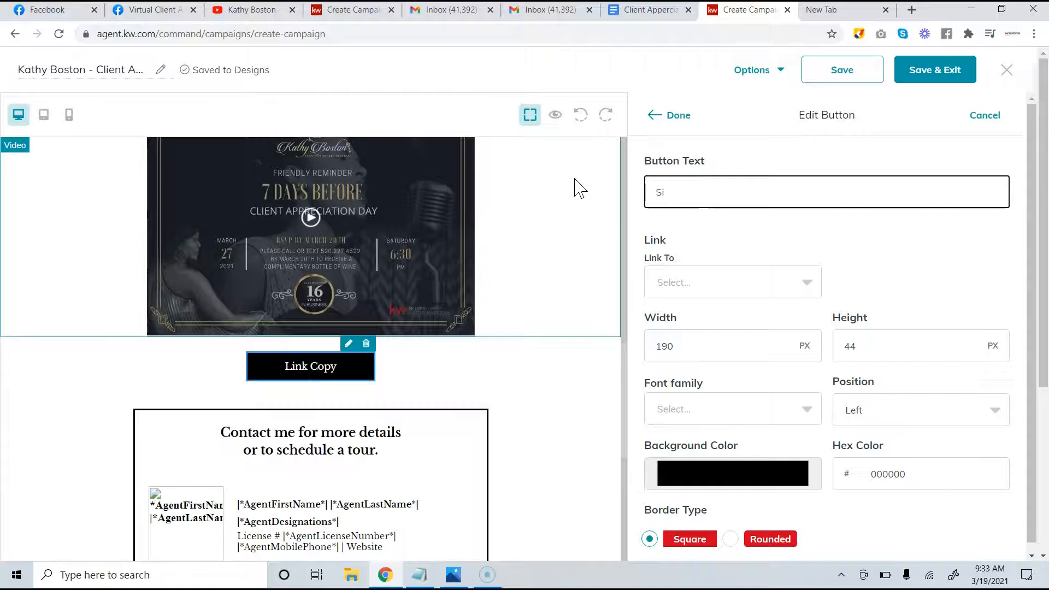
Retype the button label as 'Sign Up Below', fixing typos along the way
text(Sig)
key(BackSpace)
click(569, 197)
key(BackSpace)
click(565, 195)
click(569, 181)
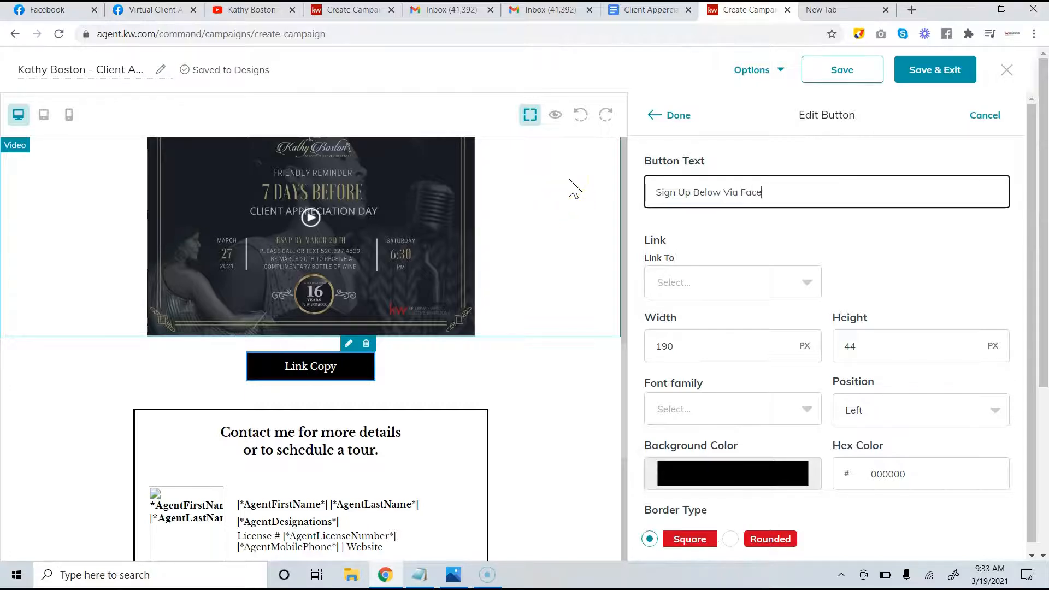
text(k)
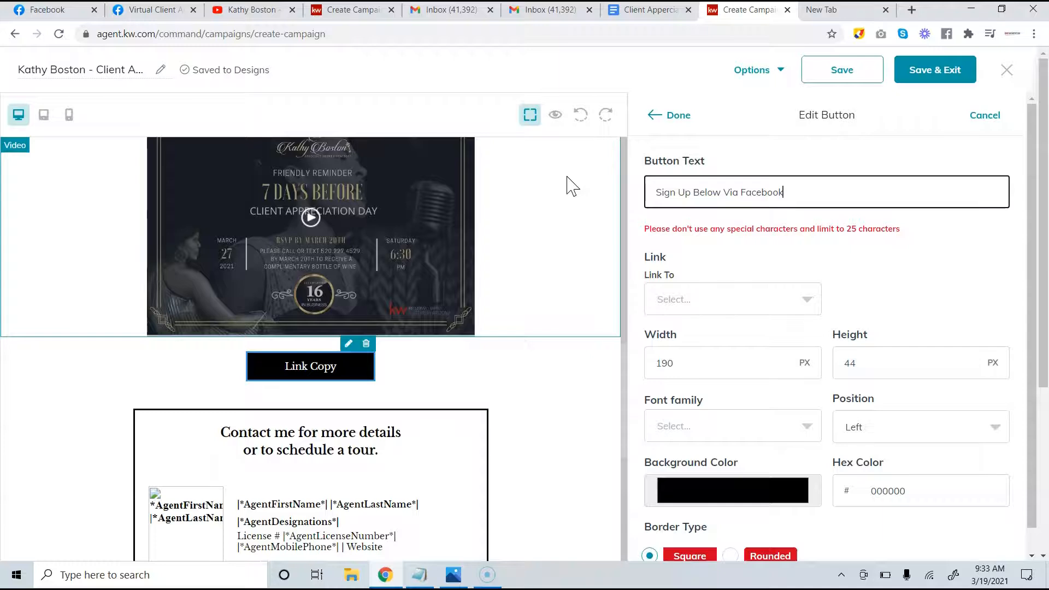
click(574, 120)
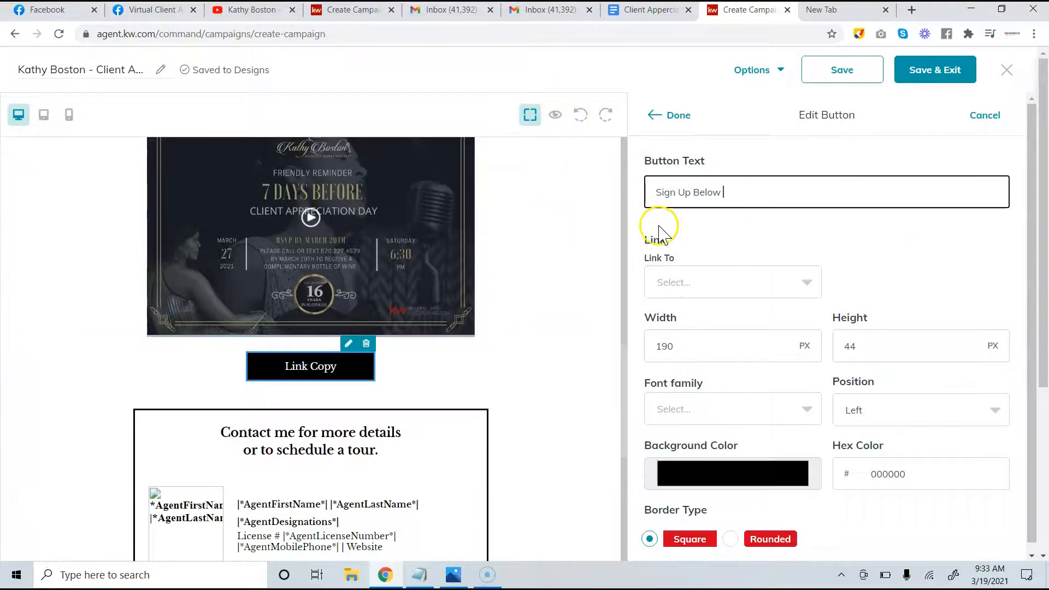
Set the button's Link To option to Web address and bring up the Notepad notes
click(745, 283)
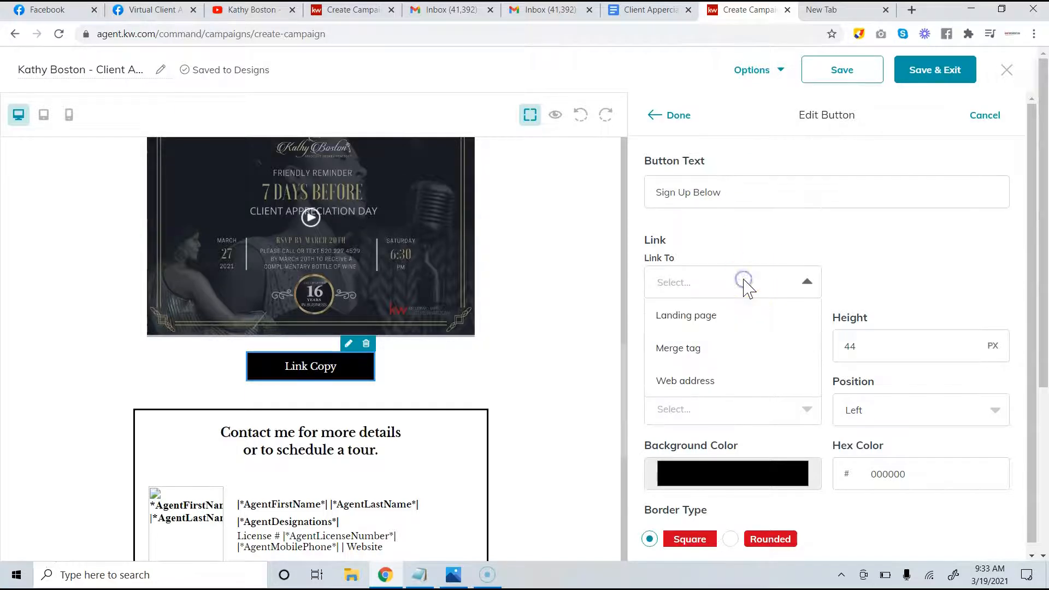
scroll(732, 316, down, 1)
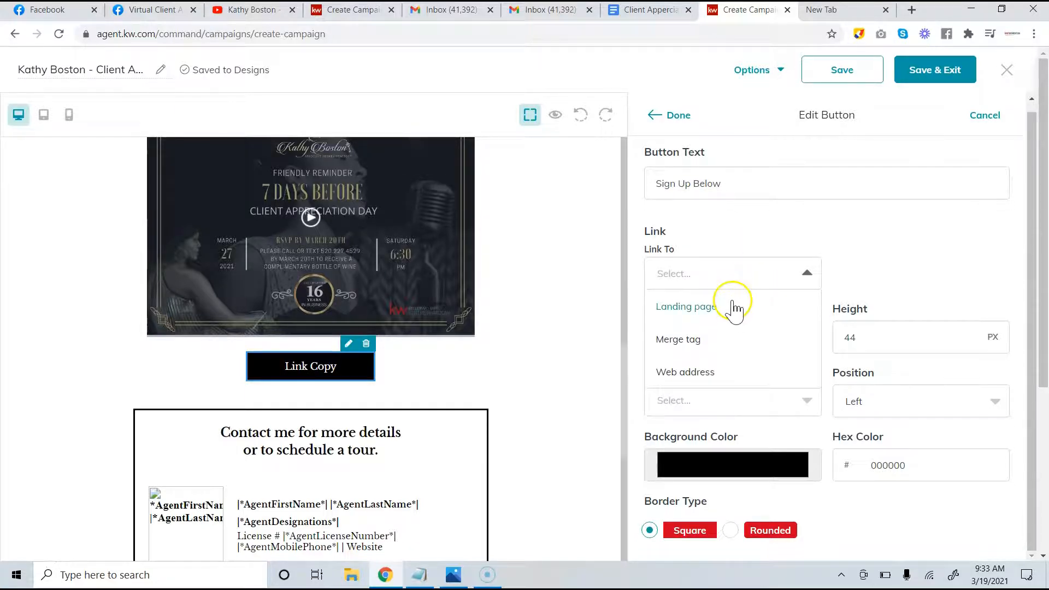
click(706, 371)
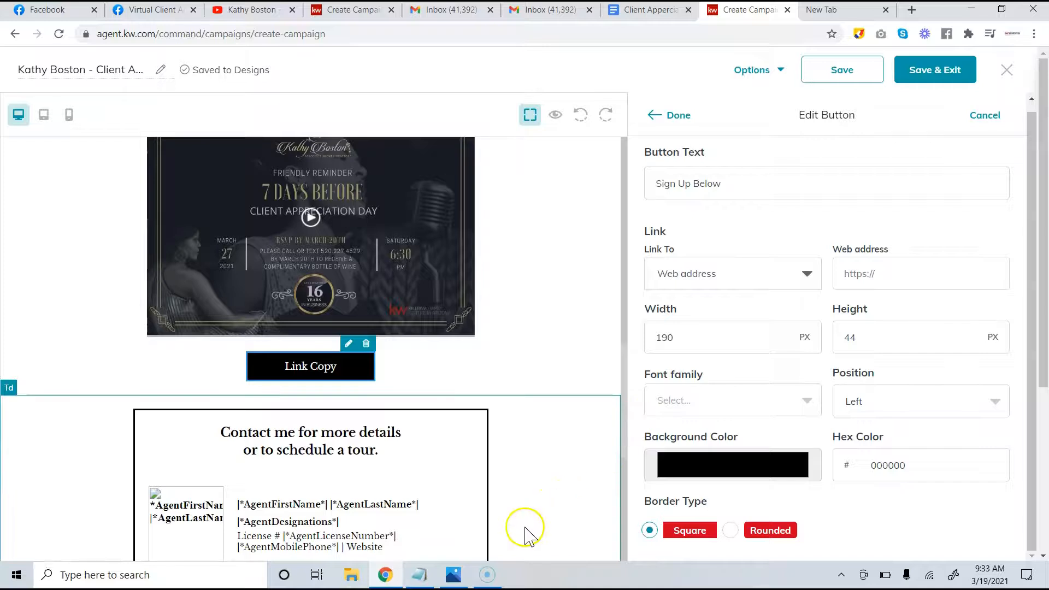
click(421, 577)
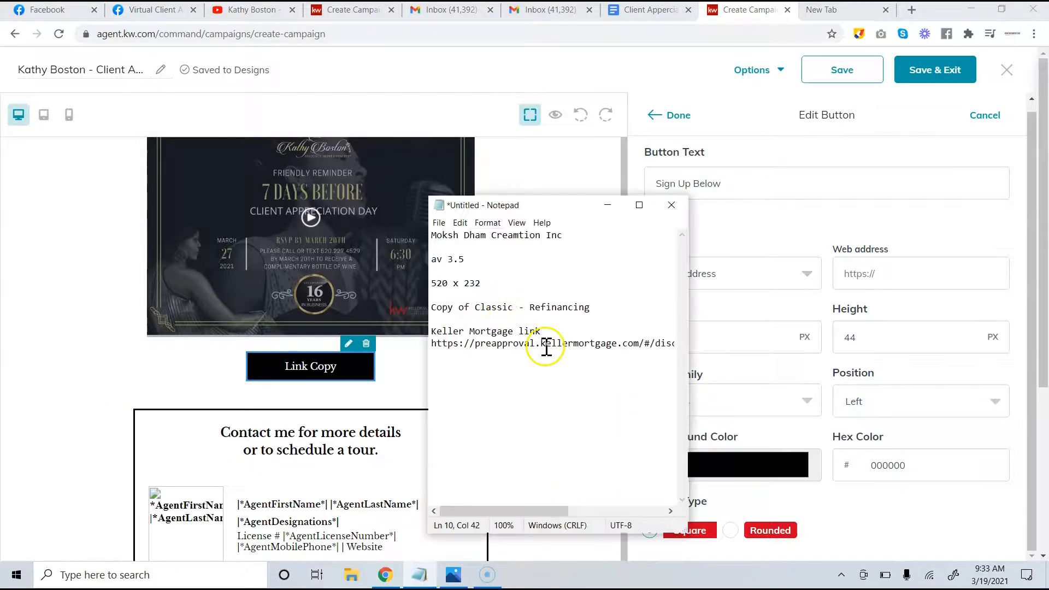
Copy the Facebook Signup Link from the notes and paste it as the button's web address
click(650, 9)
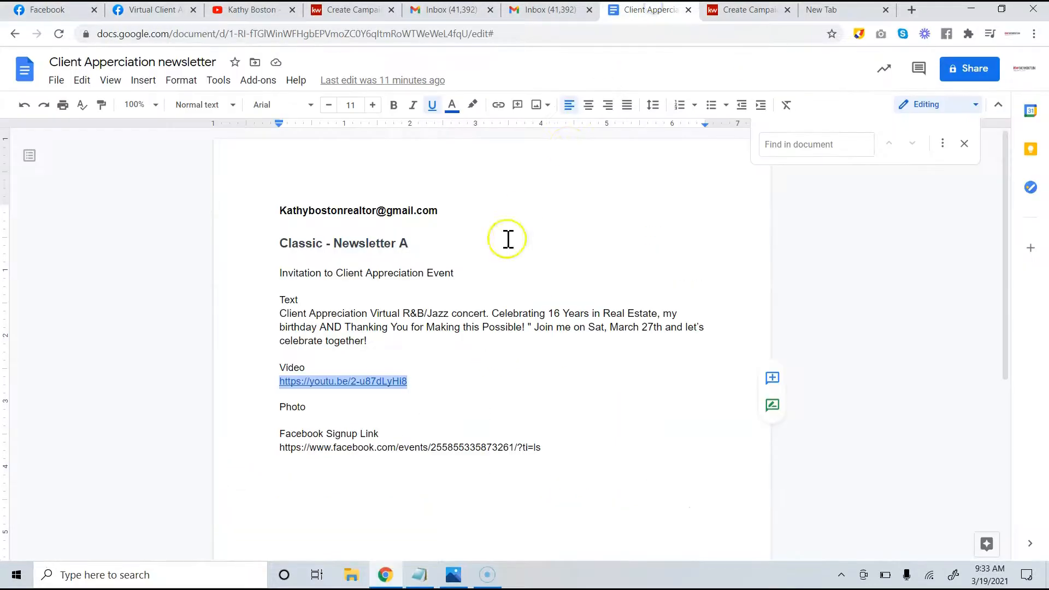
drag(551, 457, 280, 449)
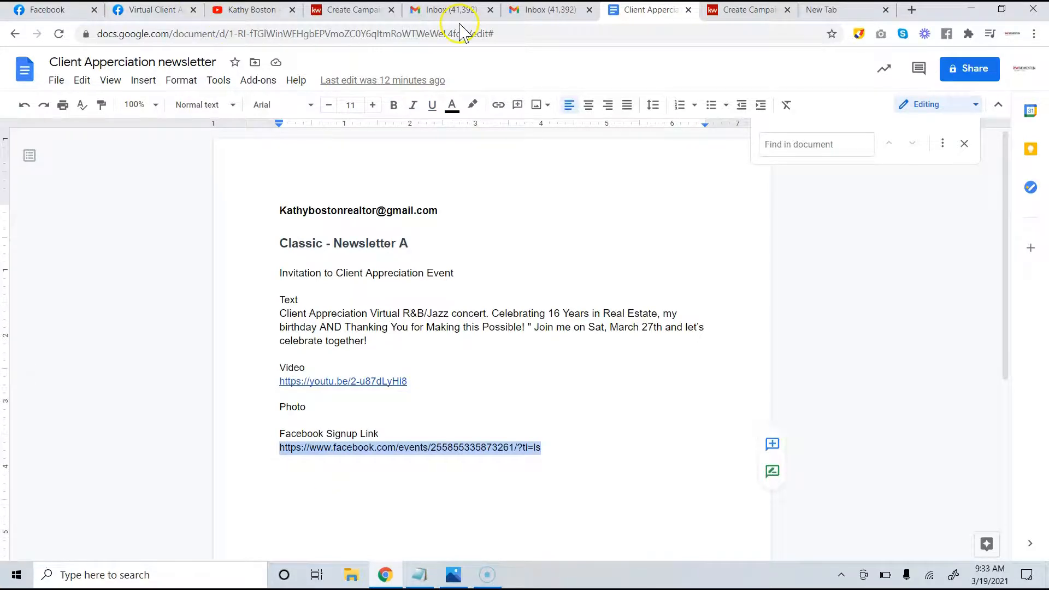
click(735, 10)
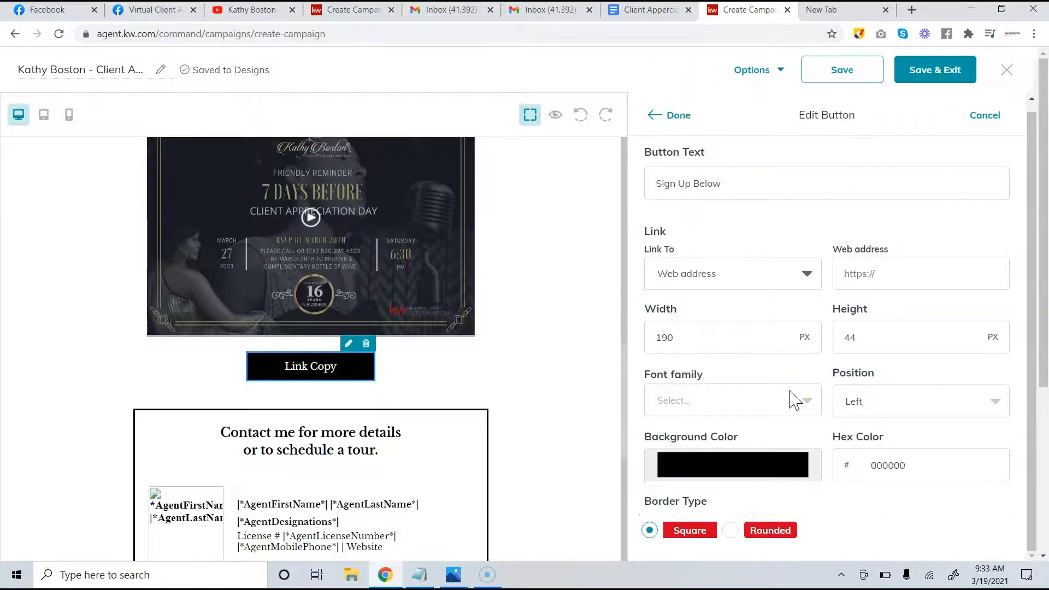
scroll(760, 306, down, 4)
scroll(769, 336, up, 4)
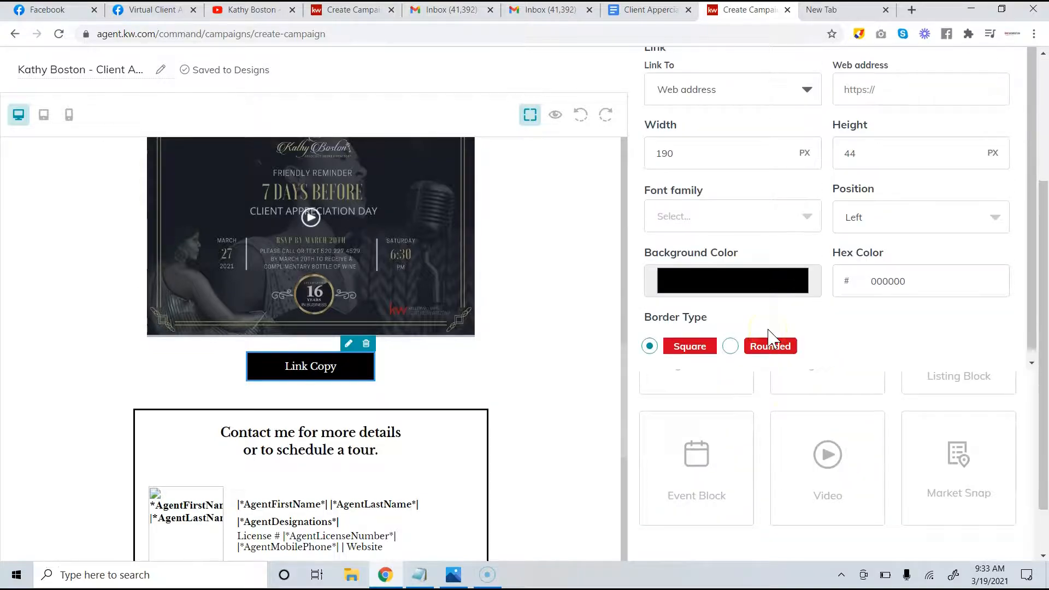
click(911, 279)
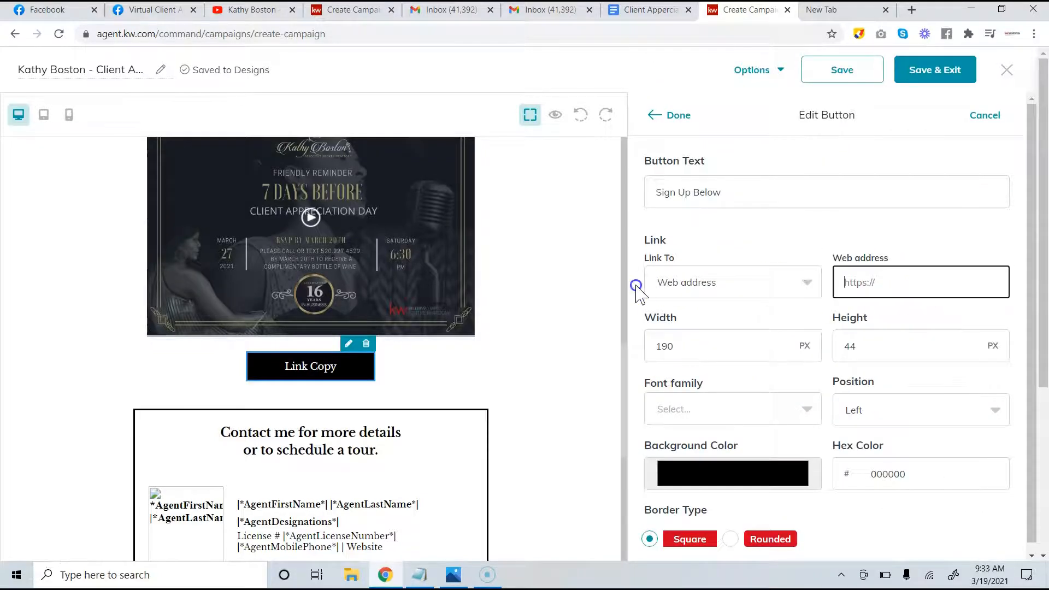
key(ctrl+v)
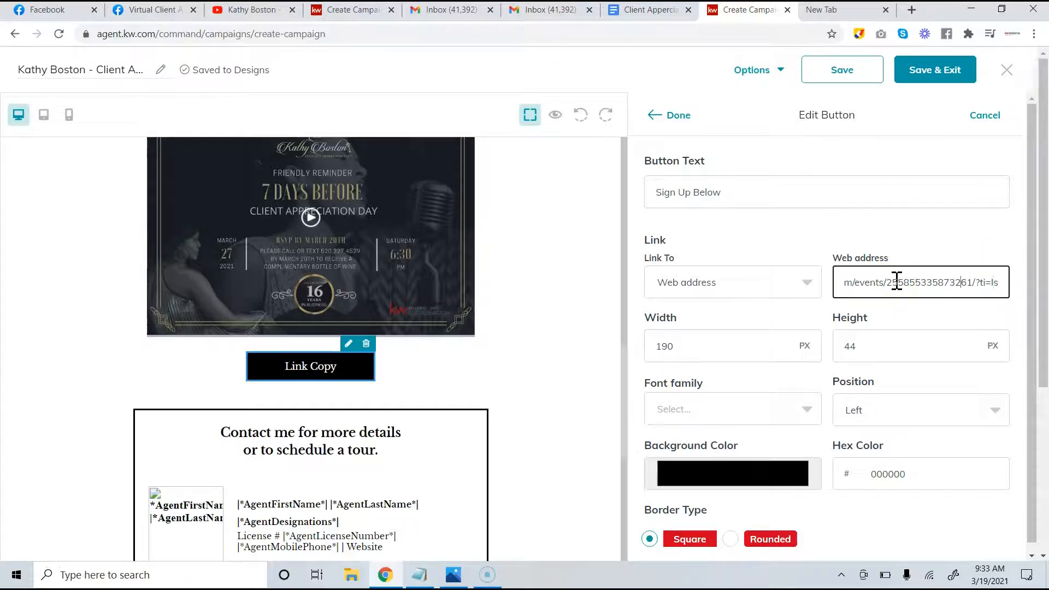
Check the pasted Facebook address and finish editing the Sign Up Below button
key(Left)
key(Left)
key(Left)
key(Left)
key(Left)
key(Left)
key(Left)
key(Left)
key(Left)
key(Left)
key(Left)
key(Left)
key(Left)
key(Left)
key(Left)
key(Left)
key(Left)
key(Left)
key(Left)
key(Left)
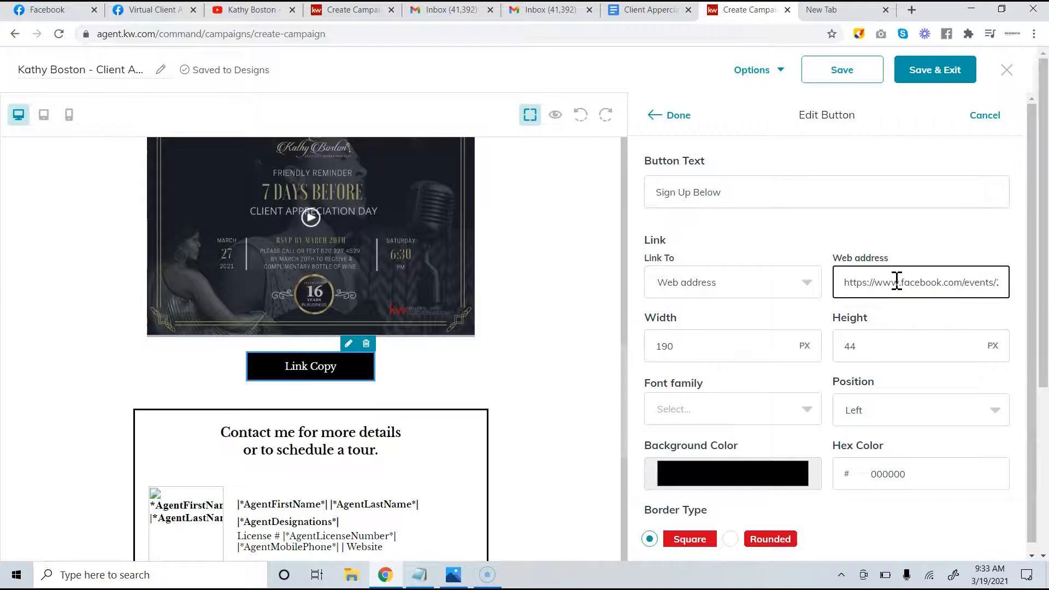
scroll(855, 398, down, 5)
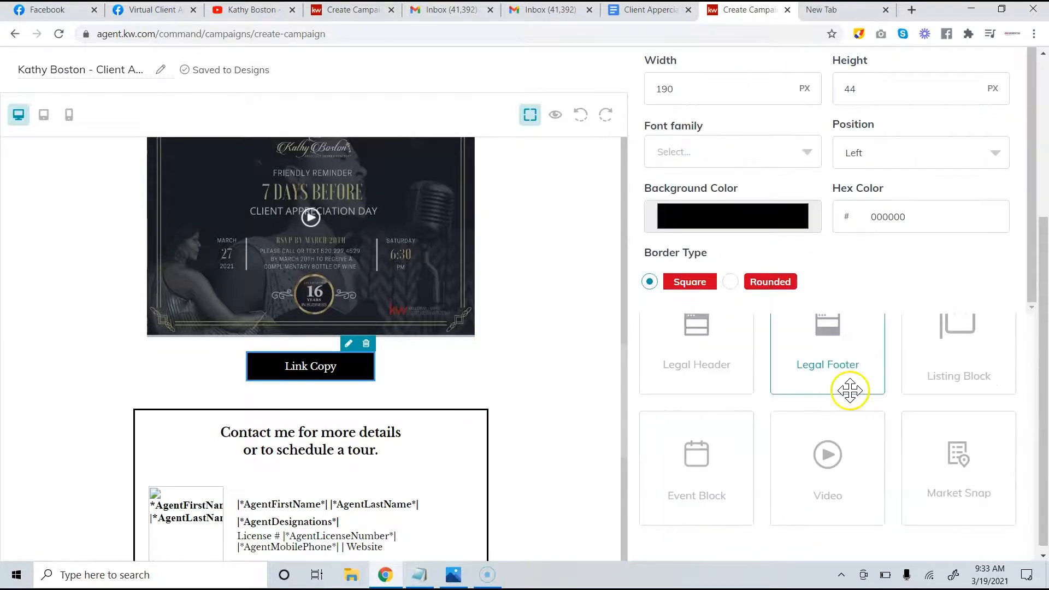
scroll(824, 459, up, 5)
click(682, 106)
click(541, 229)
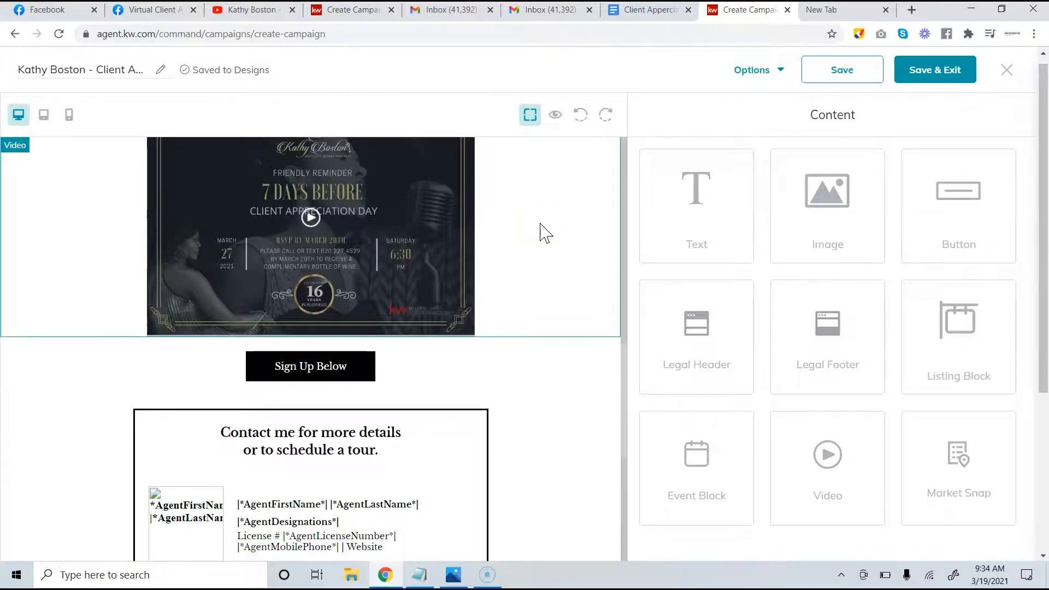
scroll(543, 422, down, 4)
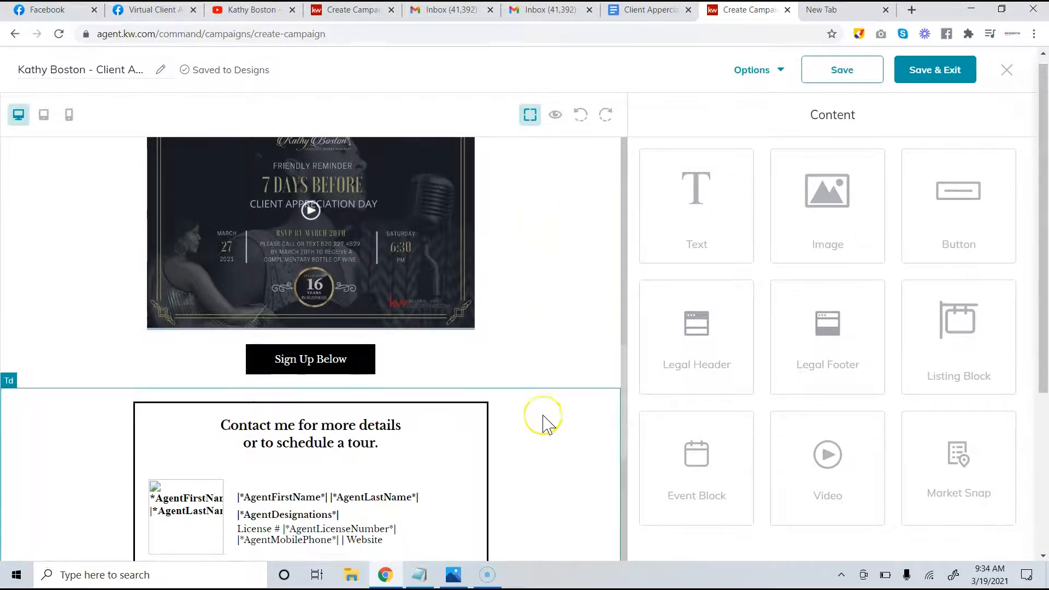
scroll(546, 424, up, 1)
scroll(544, 422, up, 9)
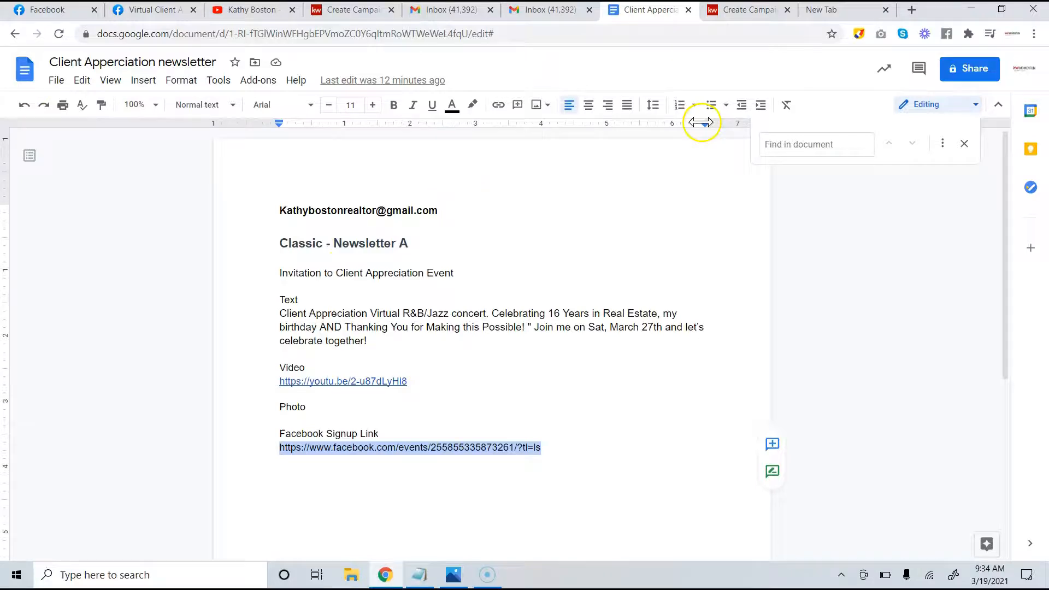
Save the email design with Save & Exit
click(727, 12)
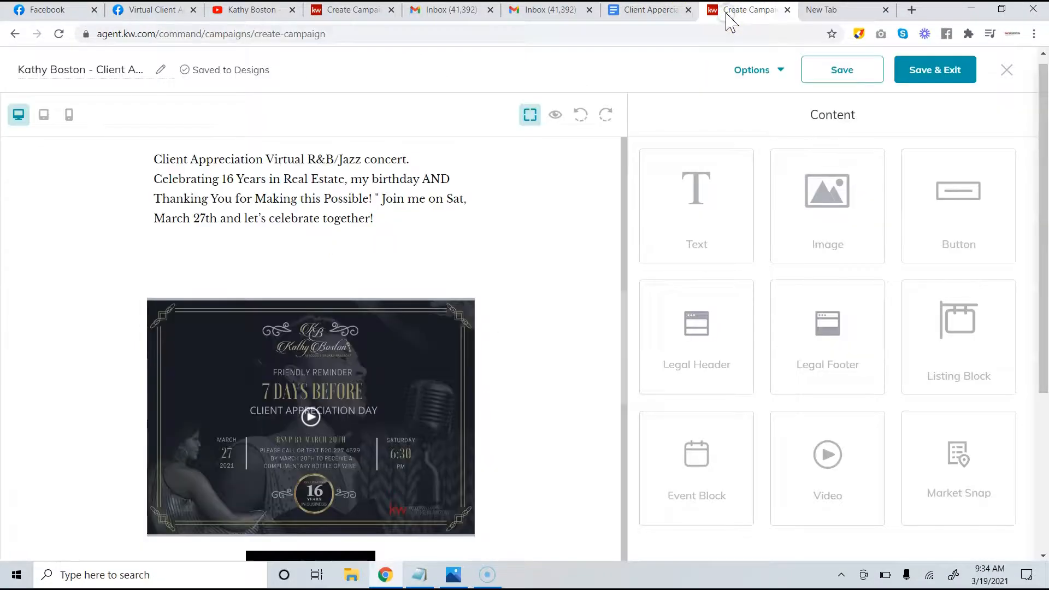
scroll(525, 267, up, 8)
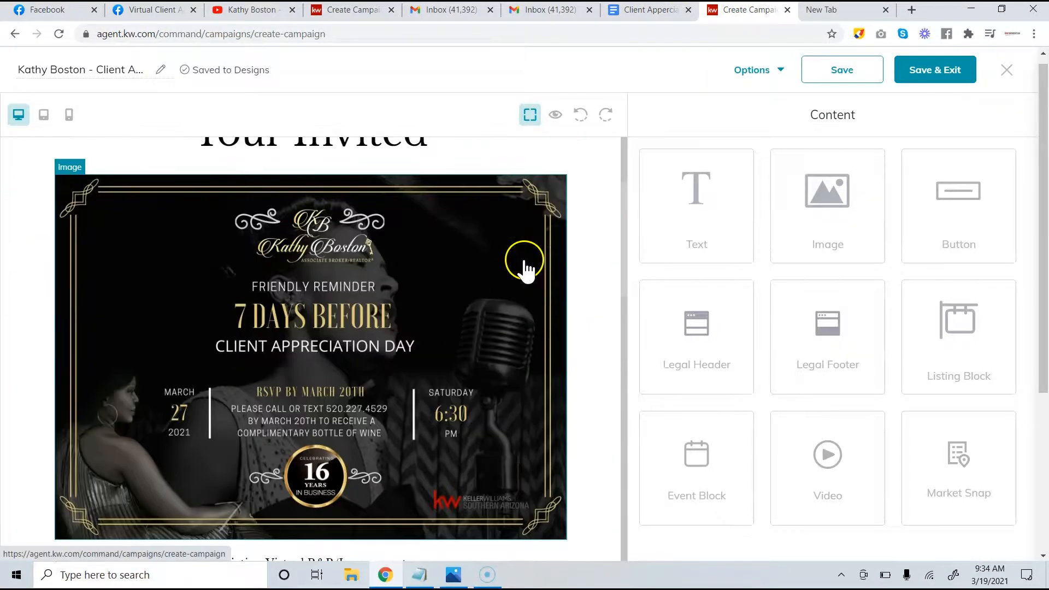
scroll(525, 265, up, 3)
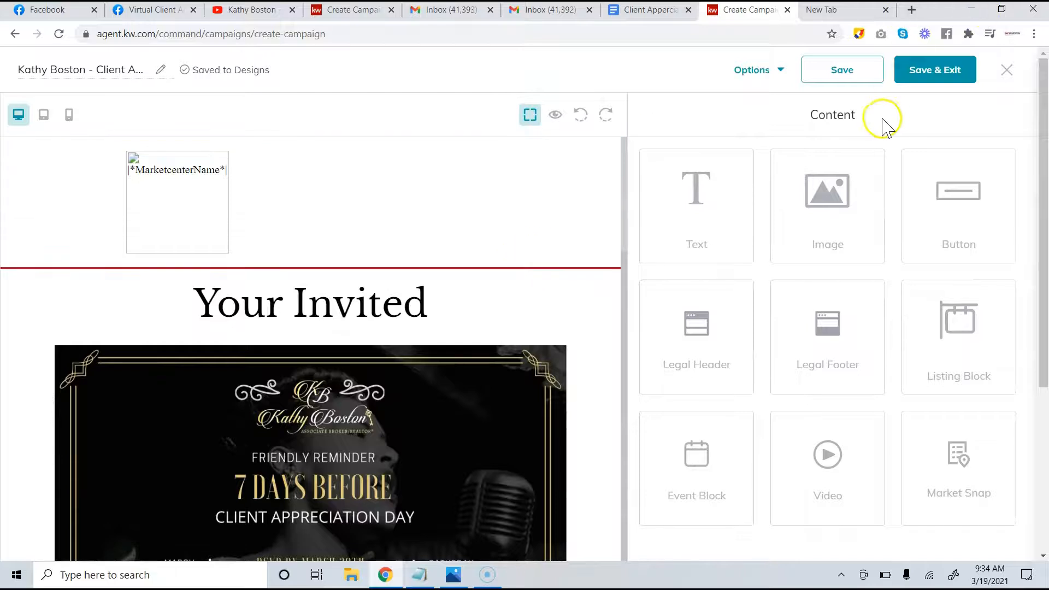
click(913, 81)
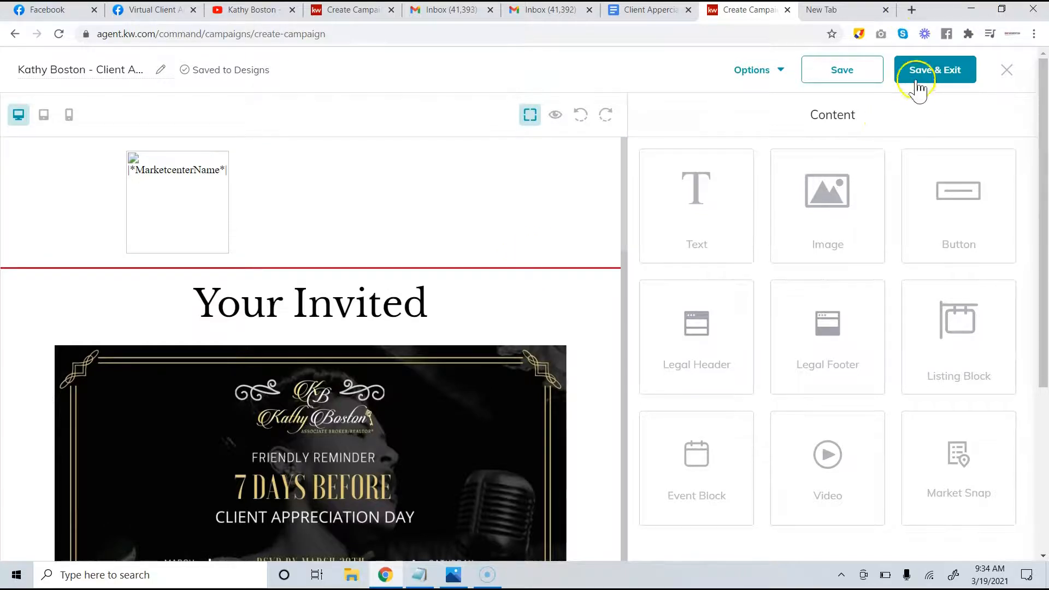
click(920, 80)
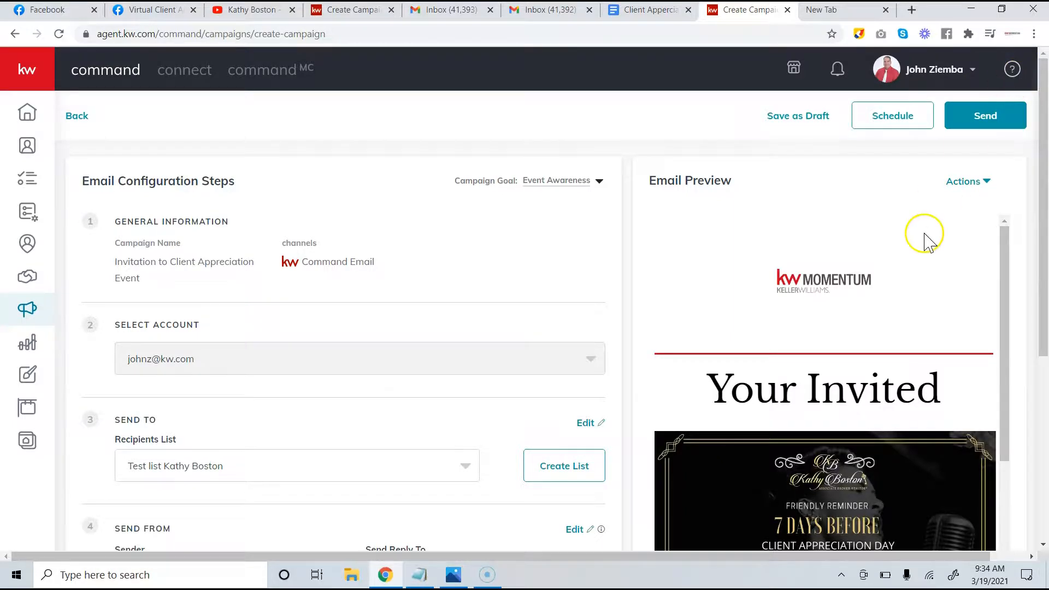
Test the preview's Sign Up Below button, which opens the Facebook concert event page
scroll(888, 303, down, 7)
scroll(888, 306, down, 10)
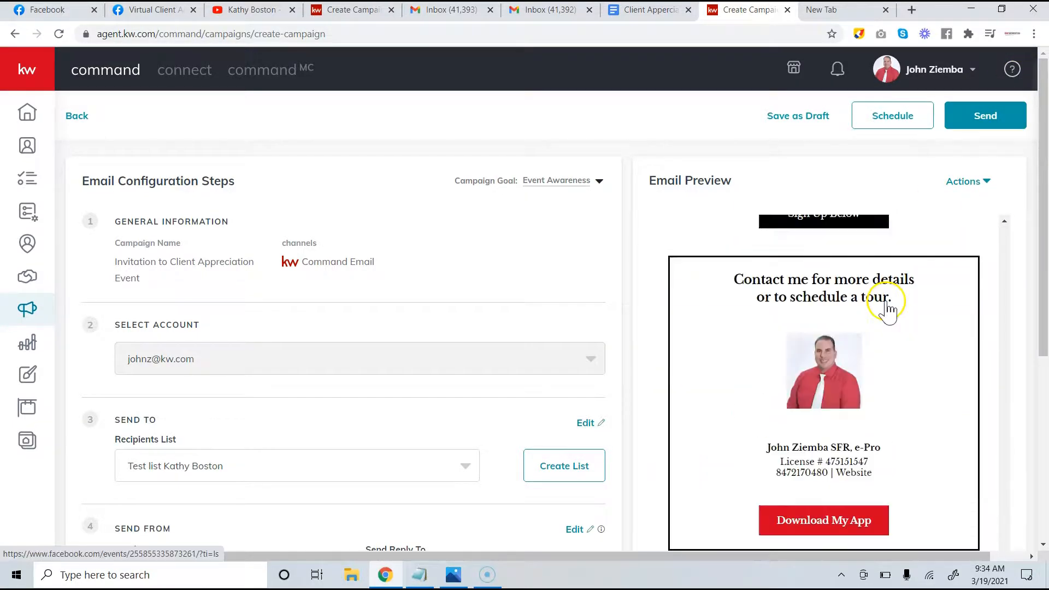
scroll(890, 306, up, 6)
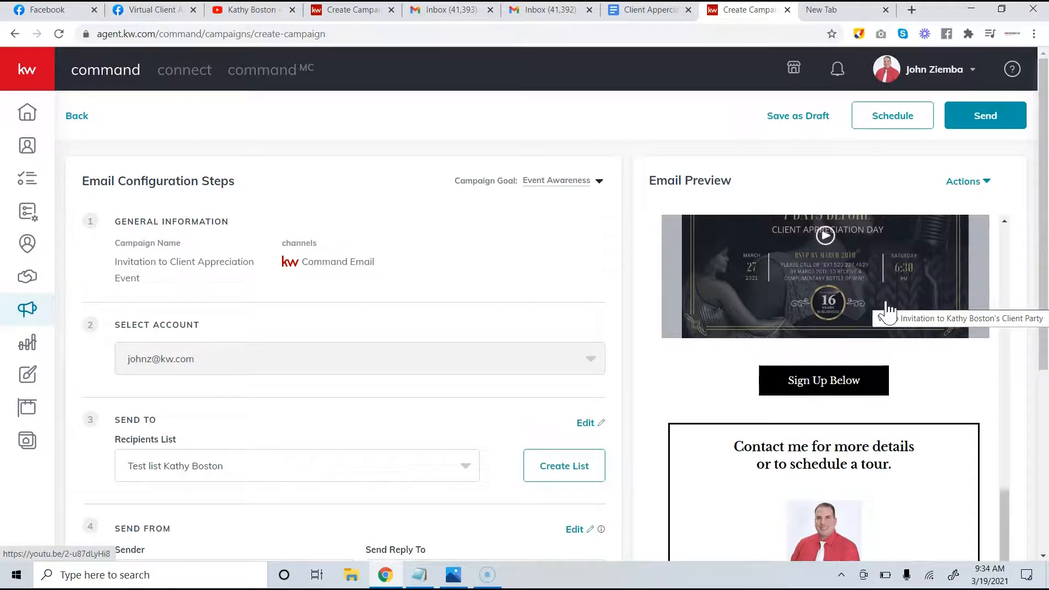
click(828, 383)
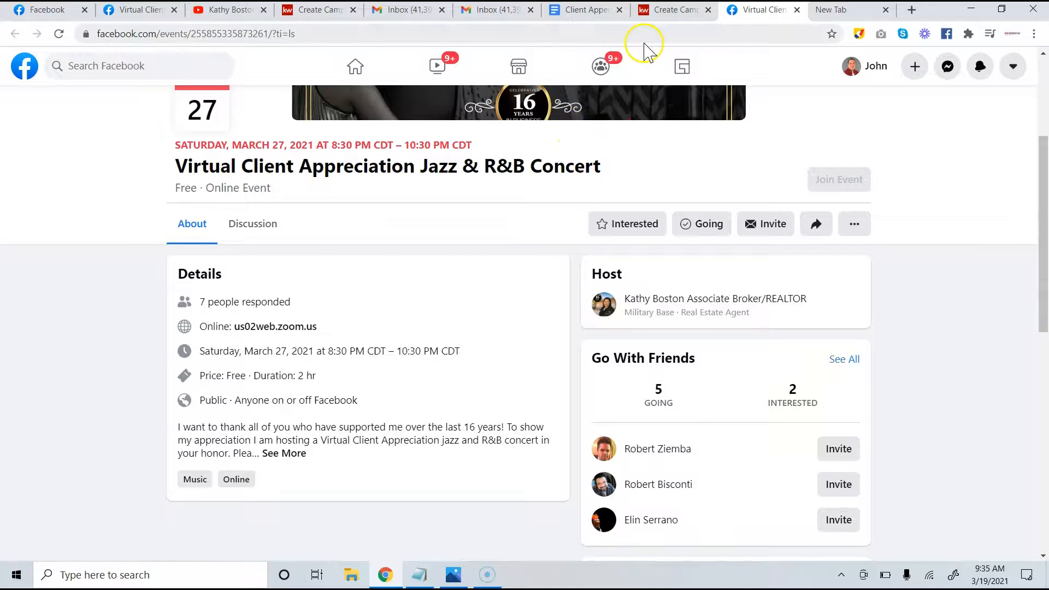
Return to the campaign setup and scroll through the Email Configuration Steps
click(673, 11)
scroll(719, 260, down, 5)
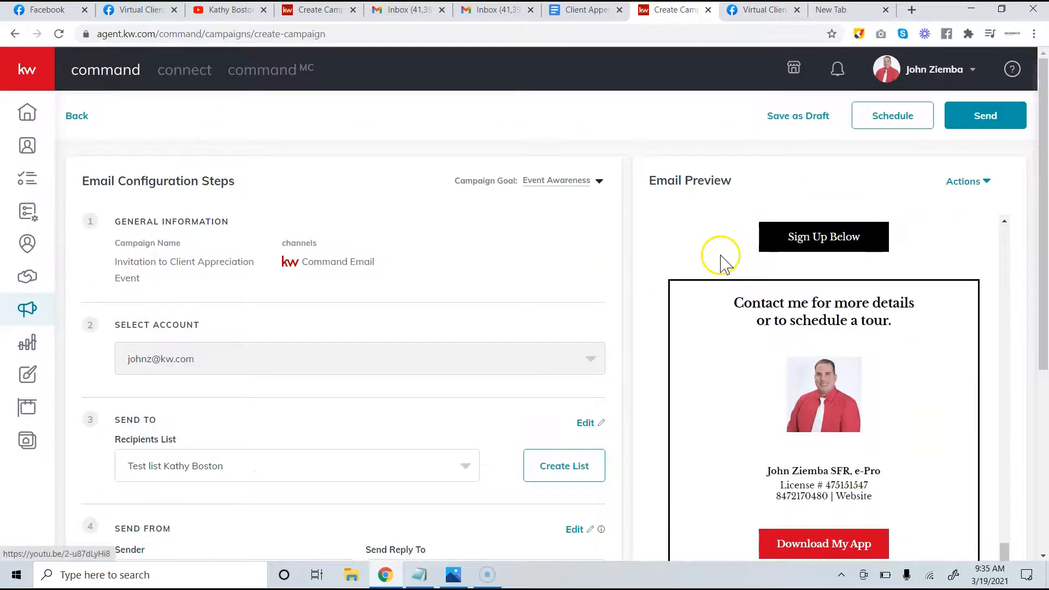
scroll(661, 265, down, 4)
scroll(647, 275, up, 4)
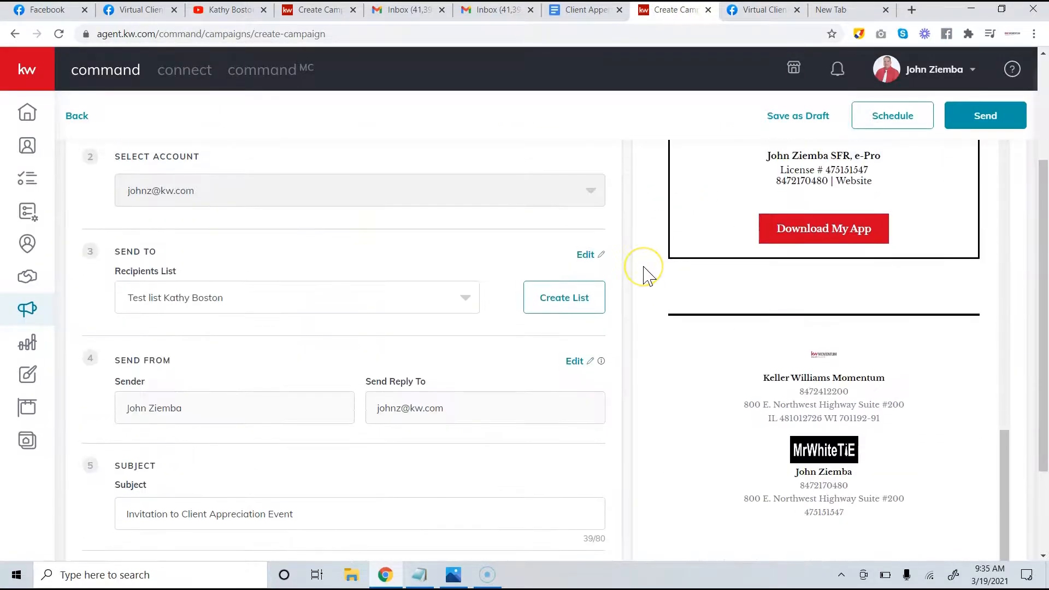
scroll(645, 275, down, 5)
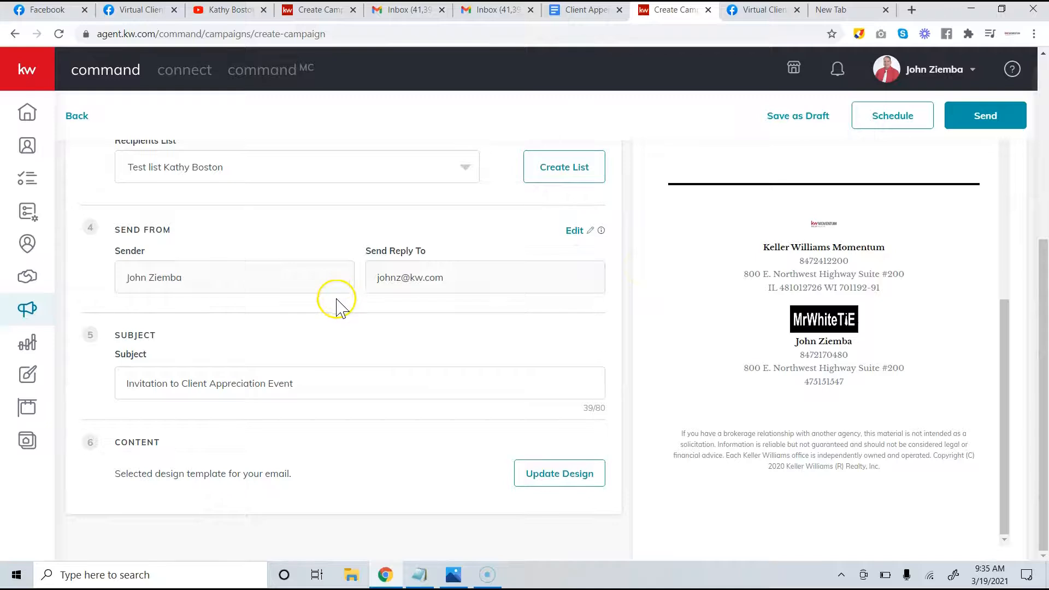
scroll(353, 342, up, 1)
scroll(349, 350, down, 1)
scroll(350, 352, up, 5)
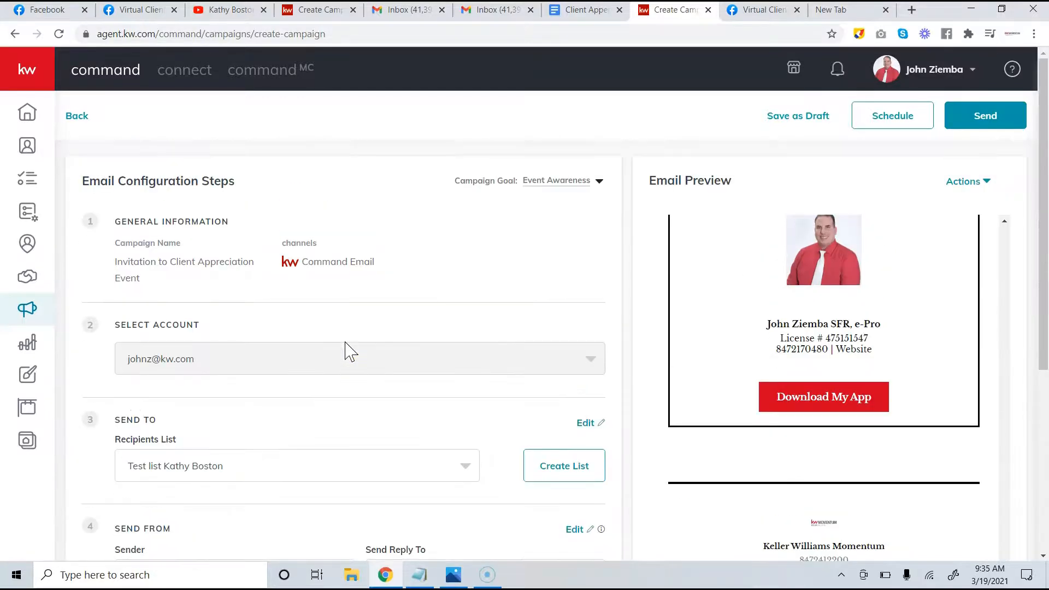
Send the Invitation to Client Appreciation Event campaign to the 2-recipient test list now
click(979, 117)
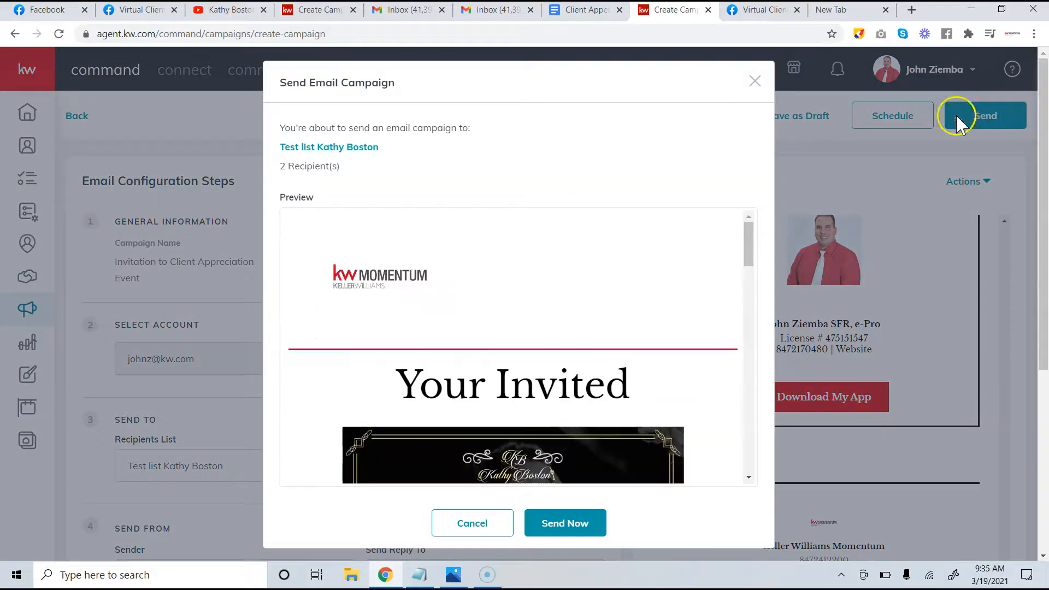
scroll(656, 250, down, 6)
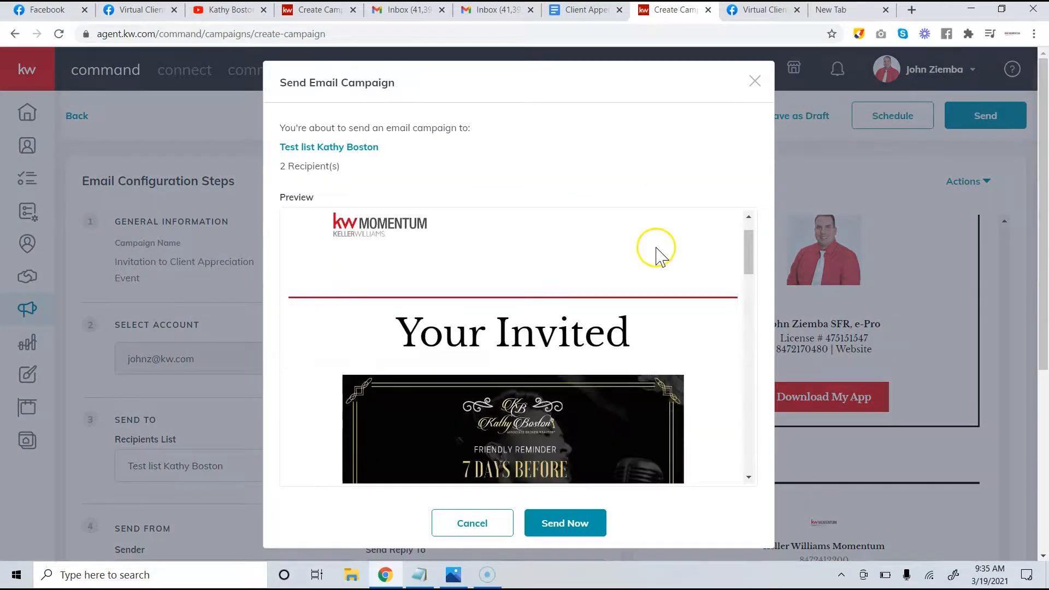
click(588, 534)
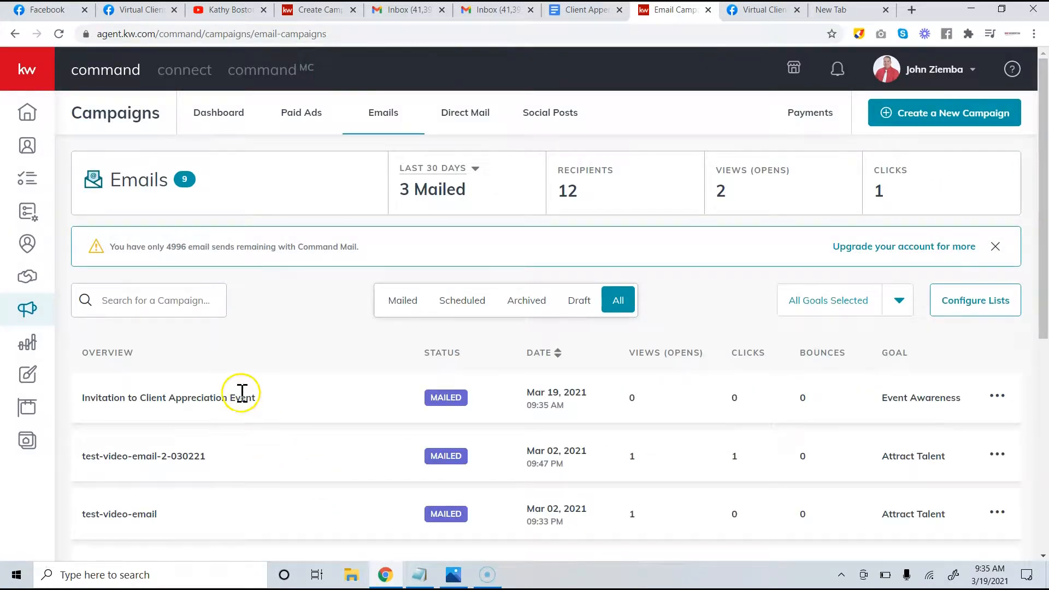
Go to Yahoo Mail in the new tab, correcting a mistyped address first
click(842, 12)
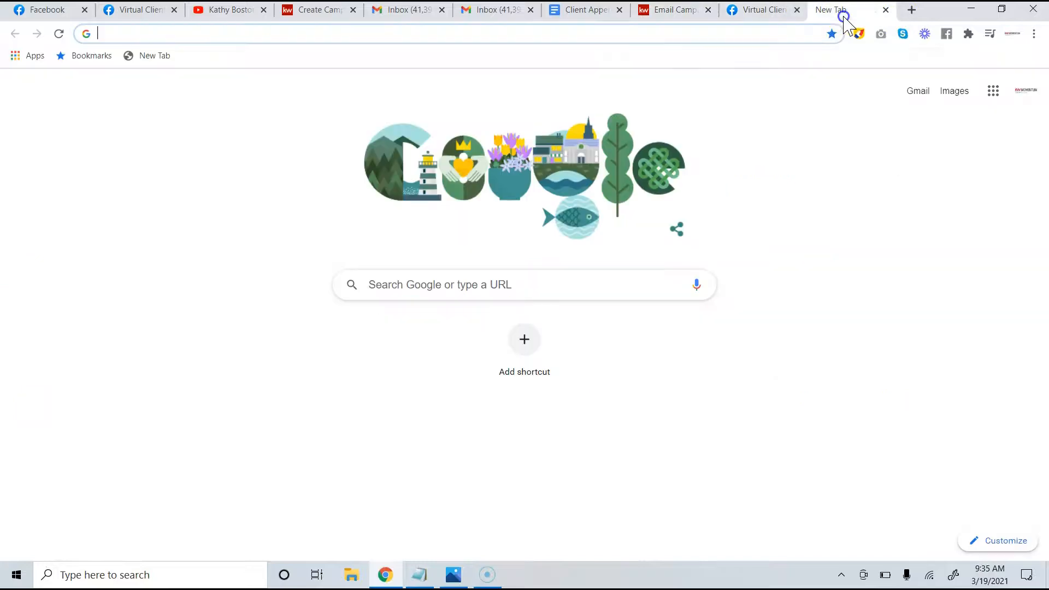
click(613, 33)
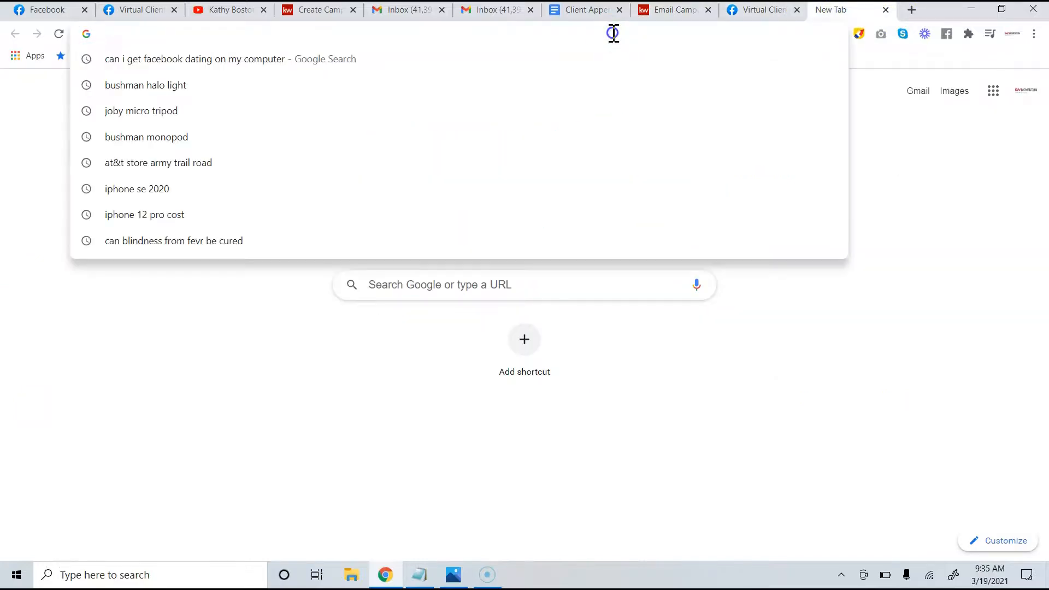
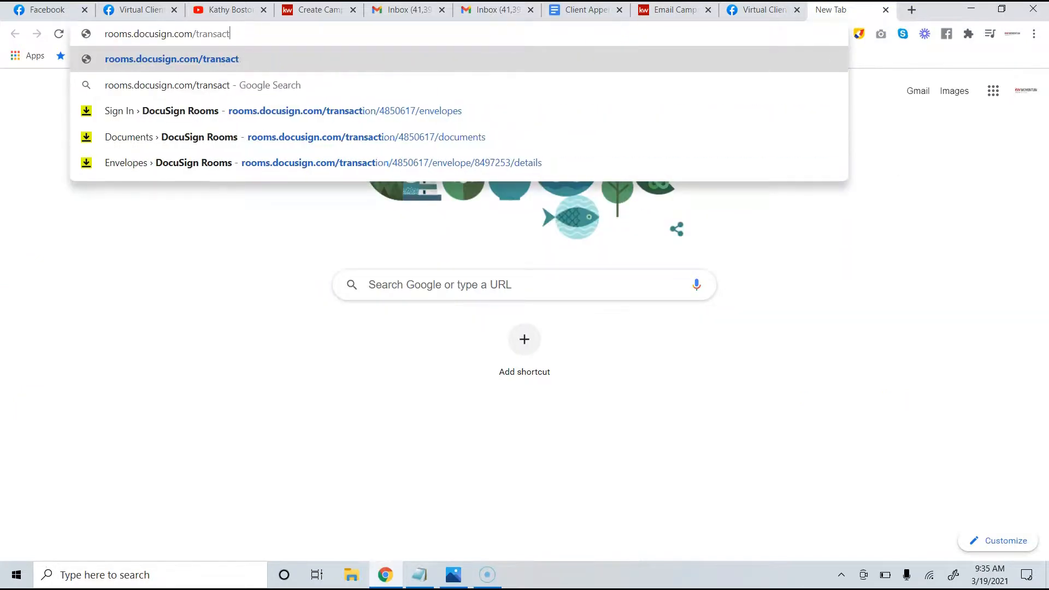
text(mai)
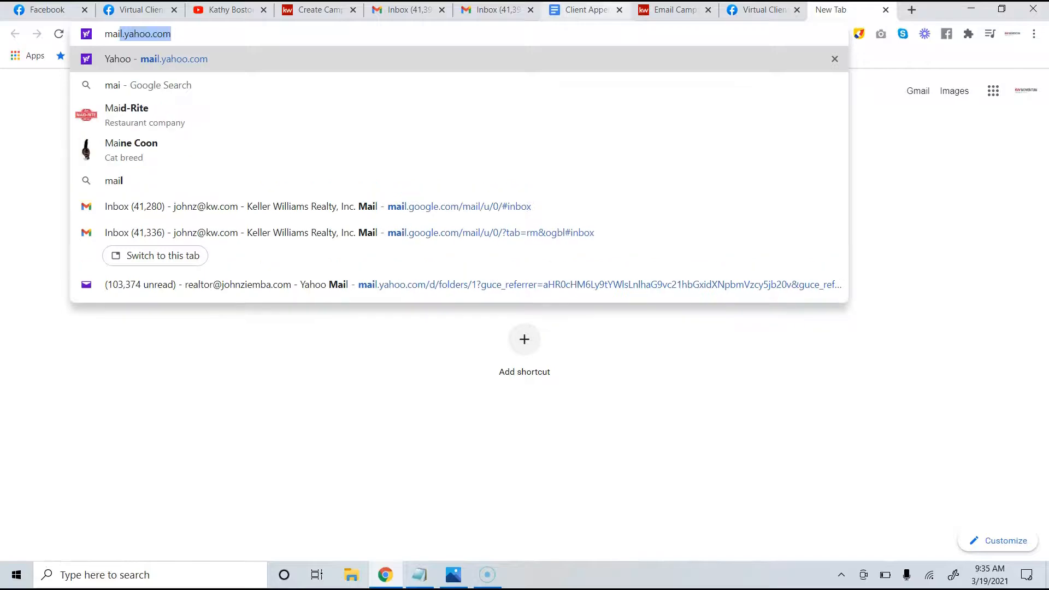
text(l)
key(Return)
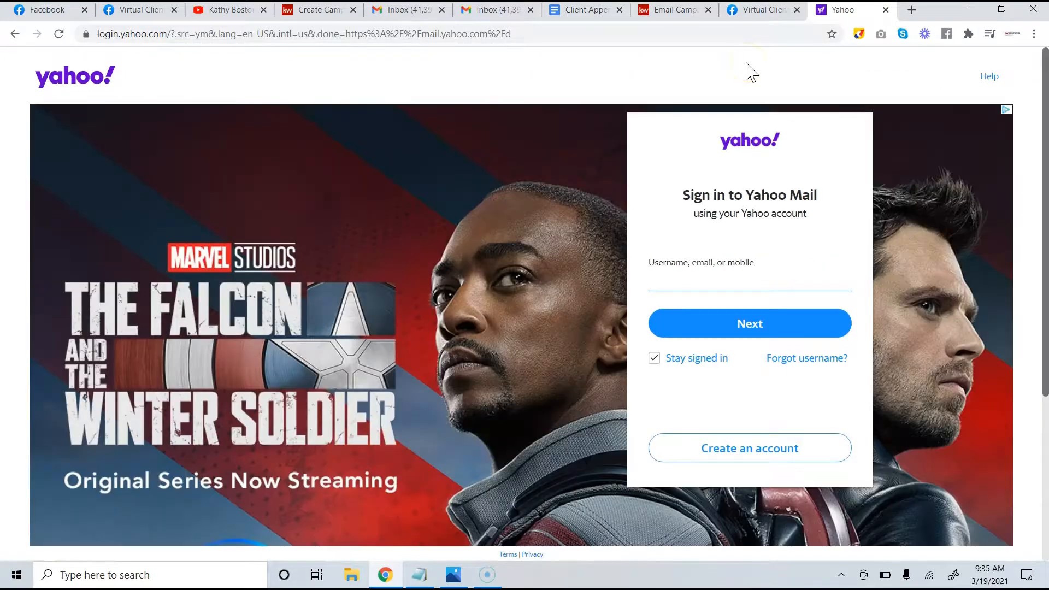
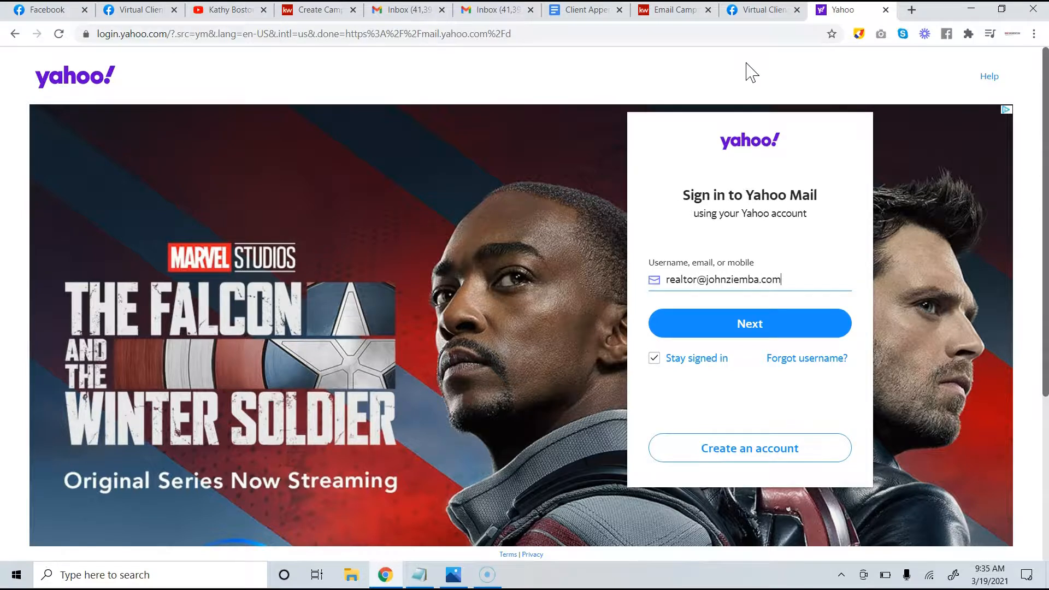
Sign in with the business account's username and password, retyping the password once
key(Return)
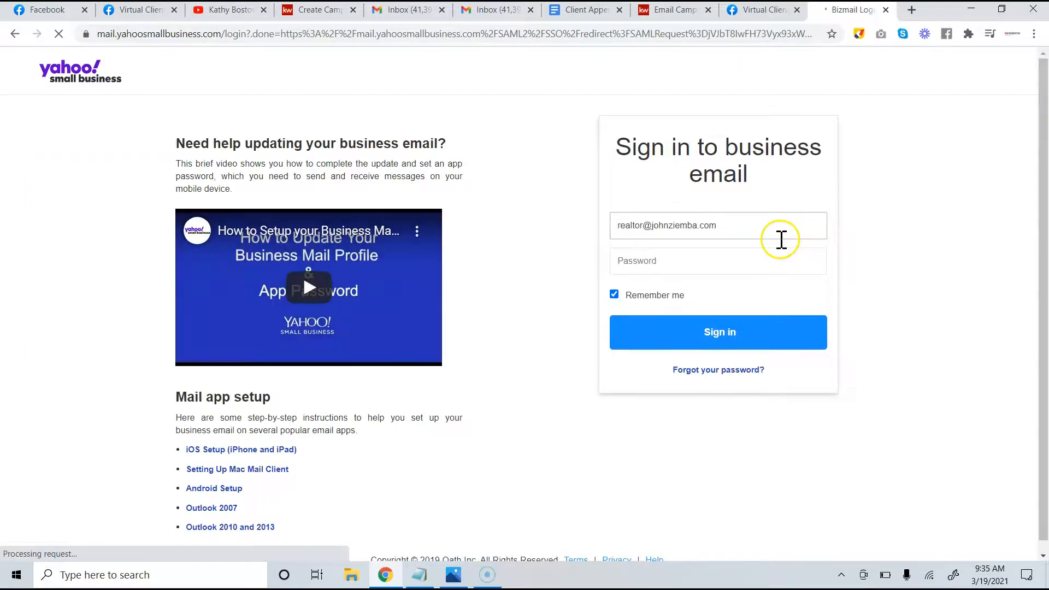
click(753, 250)
text(••••)
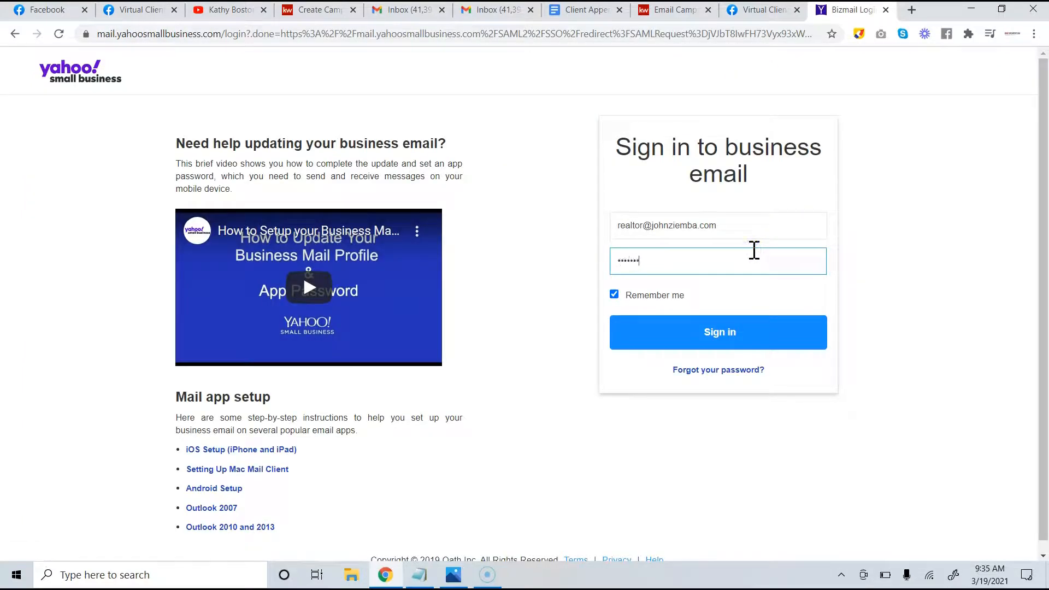
text(••••••••••)
key(Return)
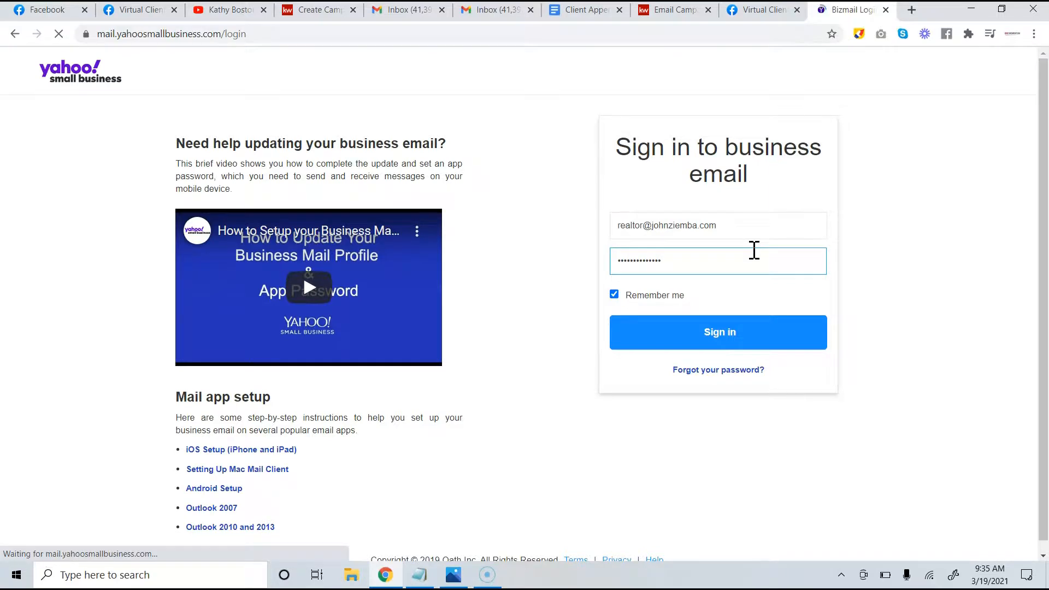
click(707, 310)
text(•)
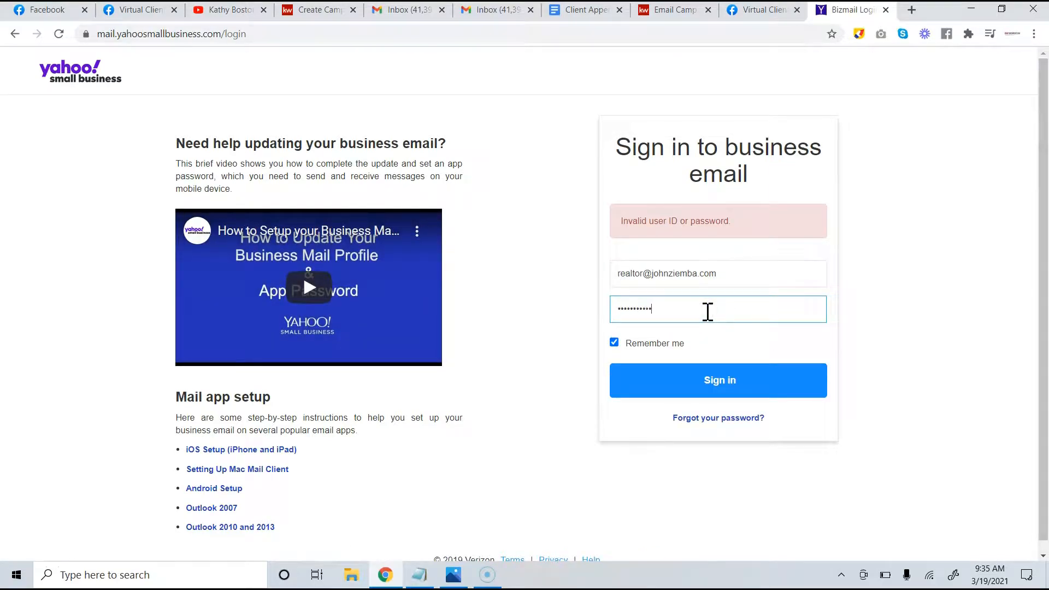
key(Return)
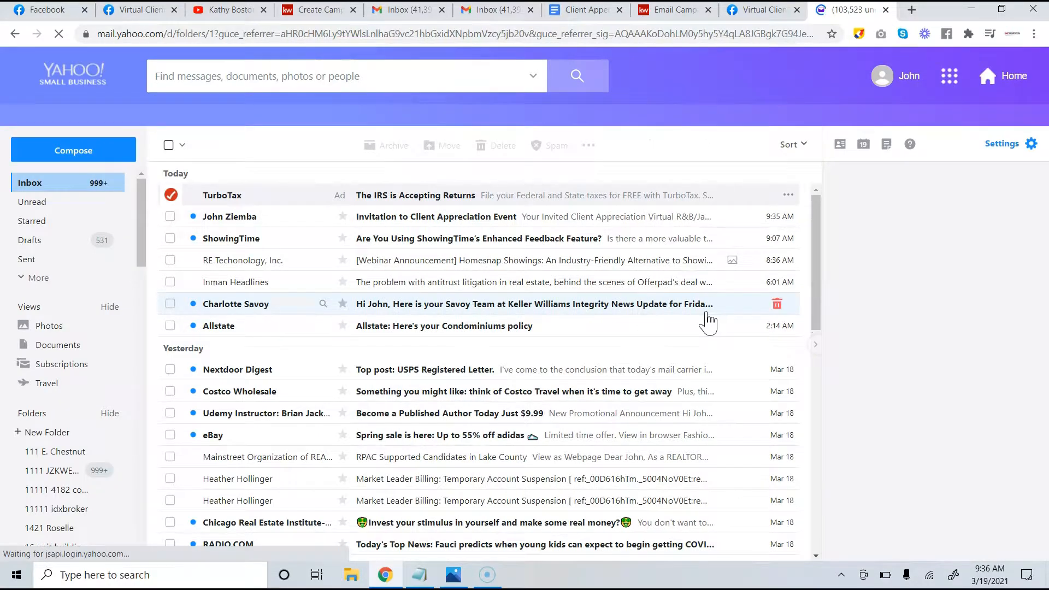
Open the invitation email and confirm its video flyer opens the YouTube video
click(563, 224)
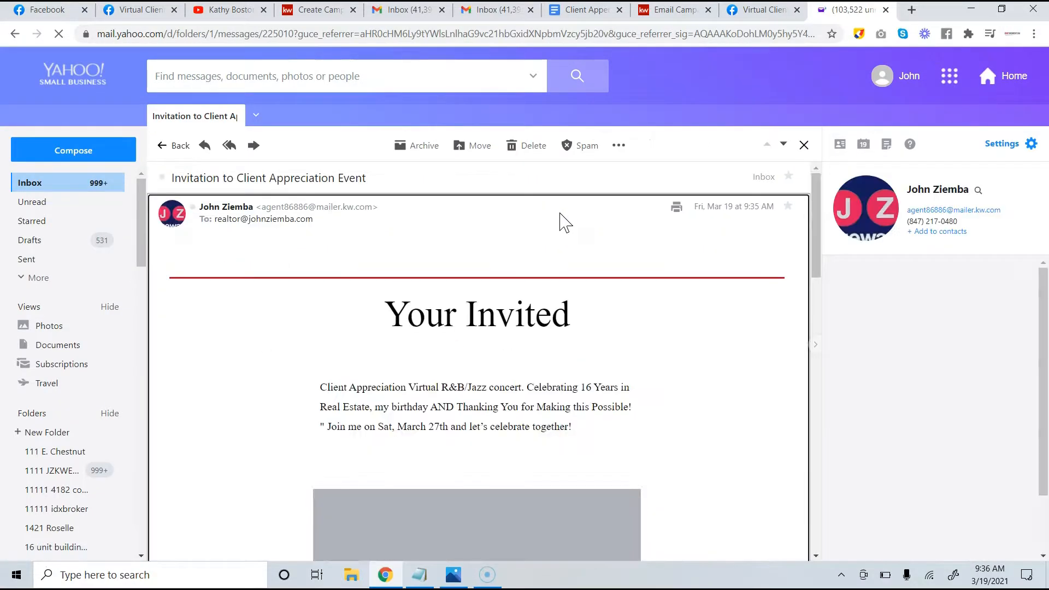
scroll(560, 214, down, 10)
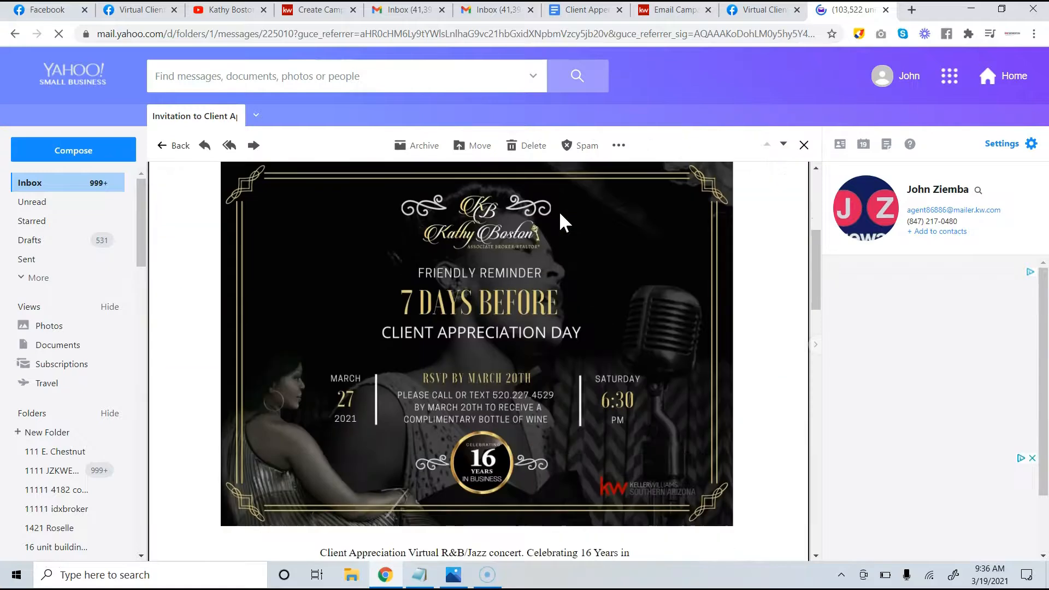
scroll(561, 216, down, 6)
scroll(553, 235, up, 1)
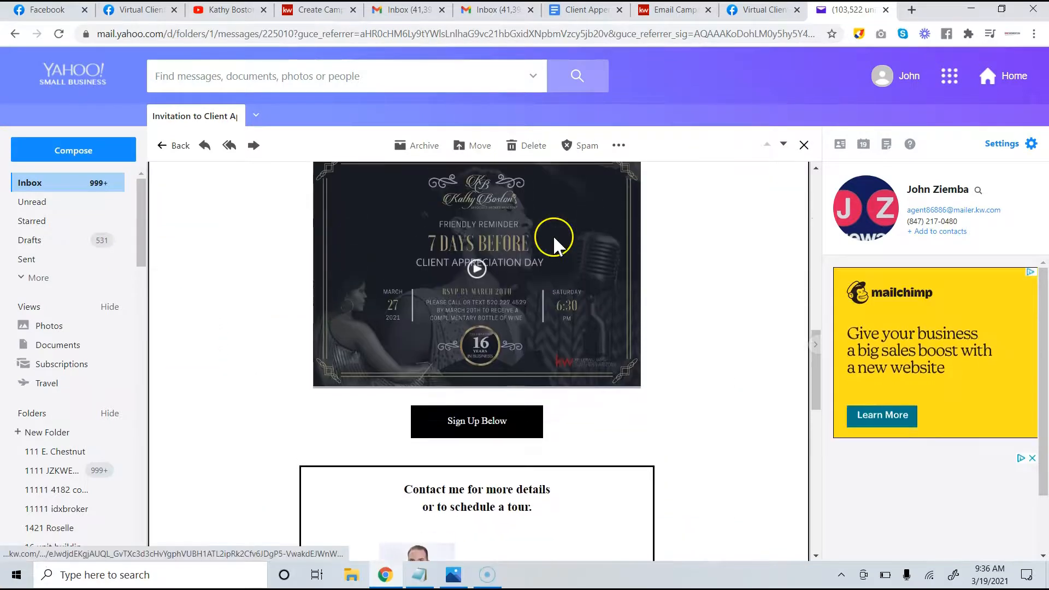
click(478, 269)
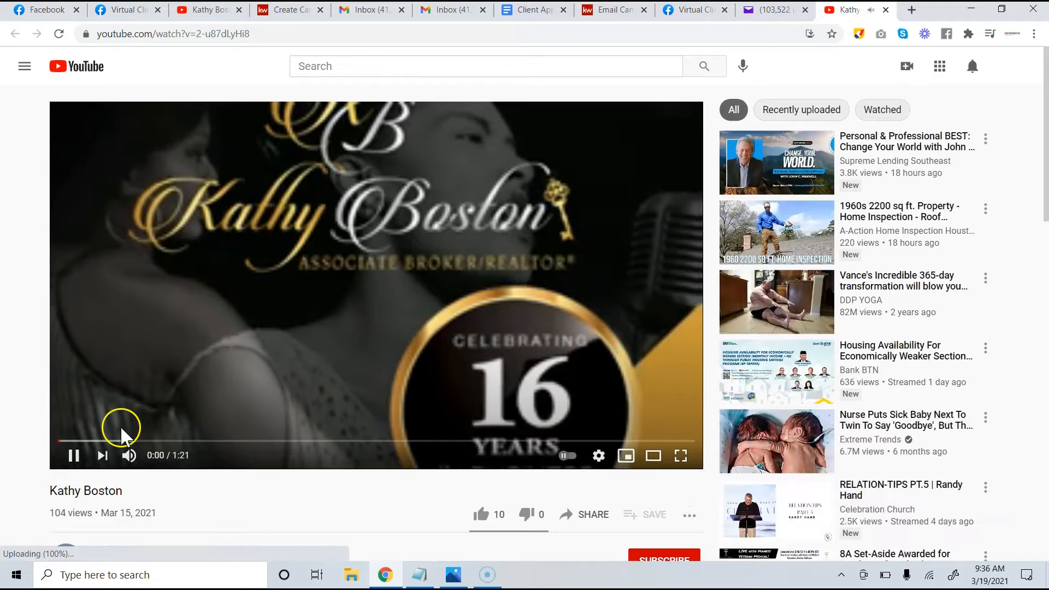
click(74, 456)
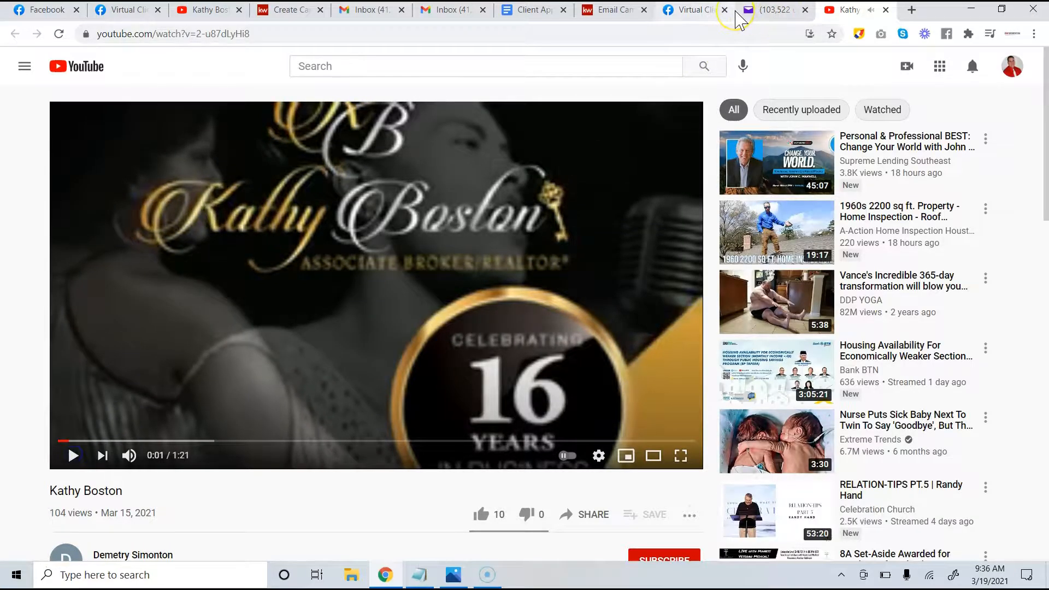
click(625, 17)
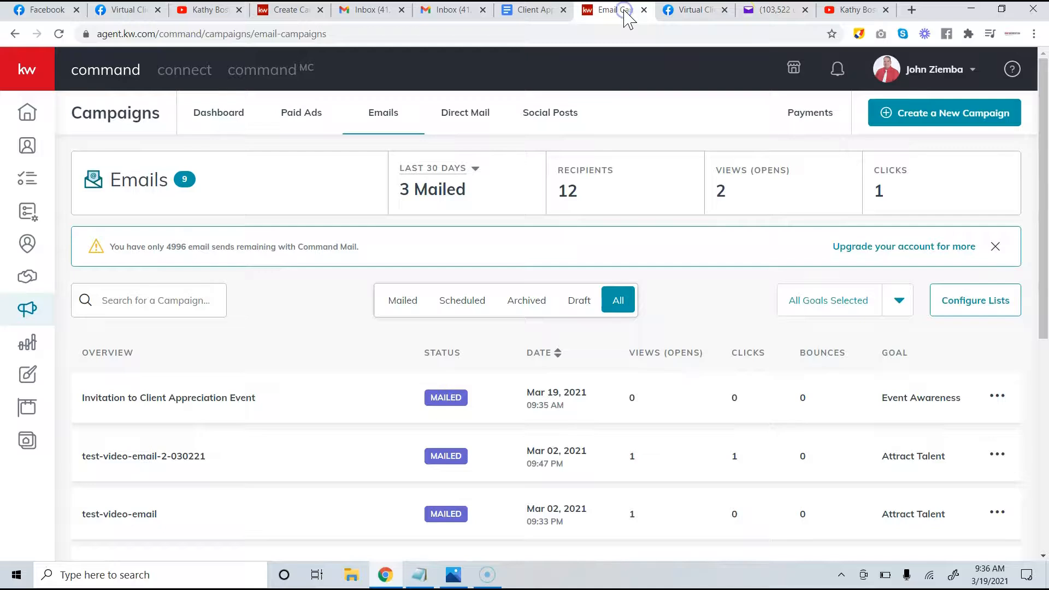
Confirm the email's Sign Up Below link opens the Facebook event, then return to the campaigns list
click(779, 11)
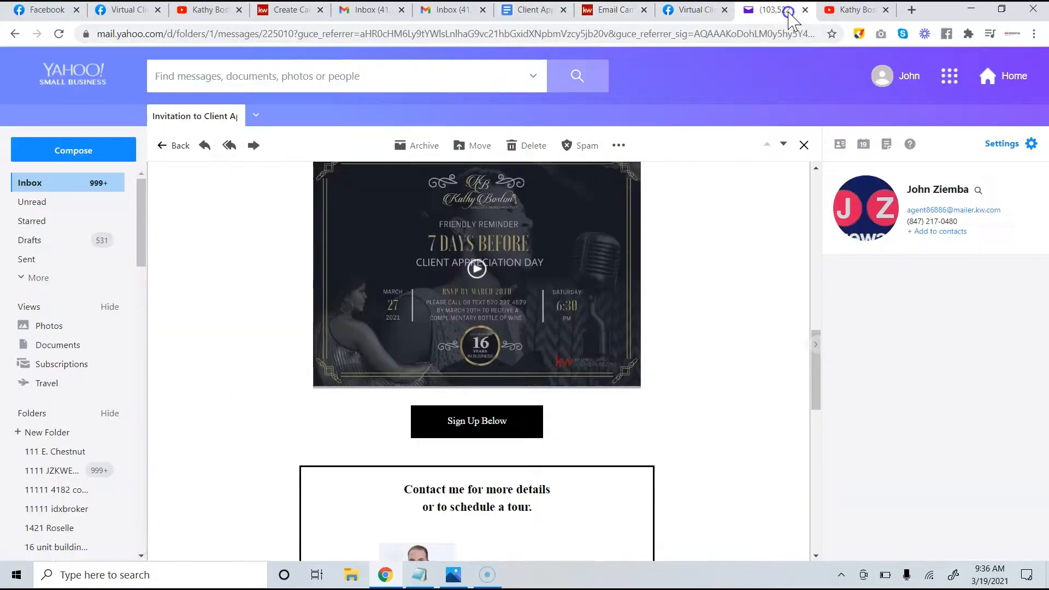
scroll(492, 431, down, 5)
scroll(492, 435, up, 4)
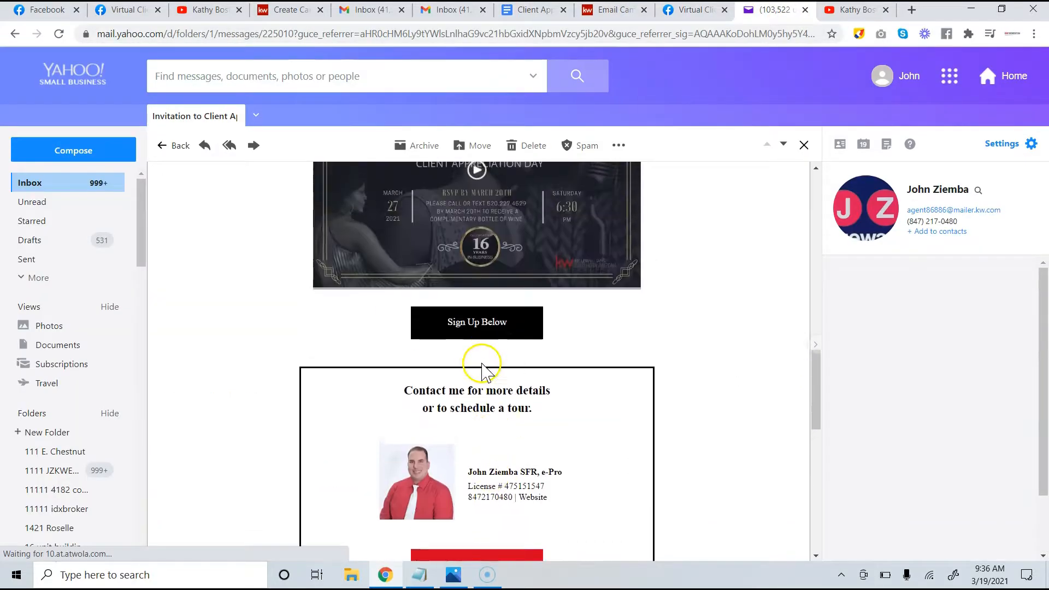
click(477, 325)
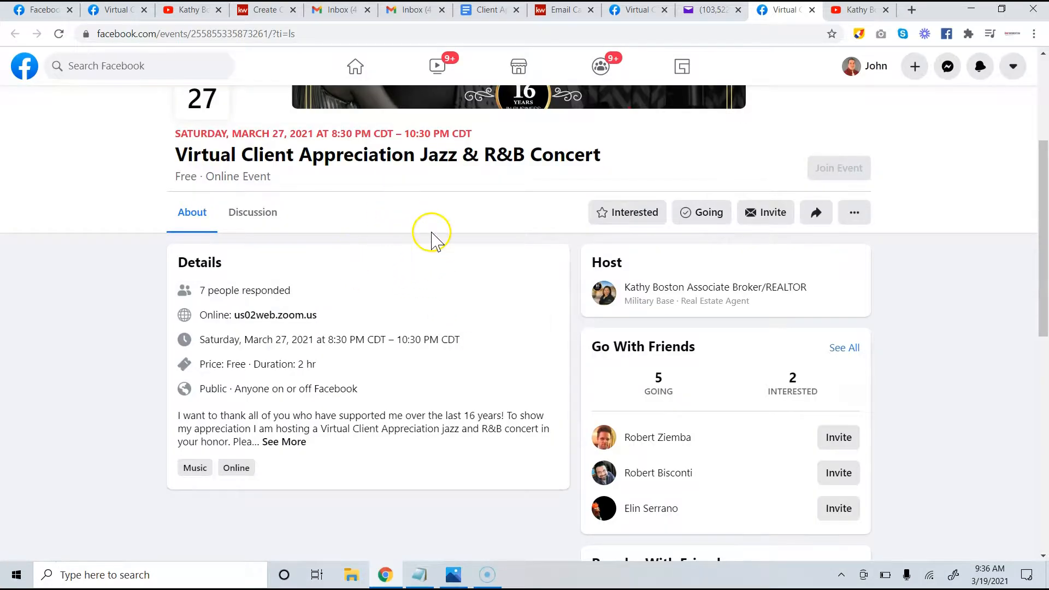
scroll(431, 235, up, 2)
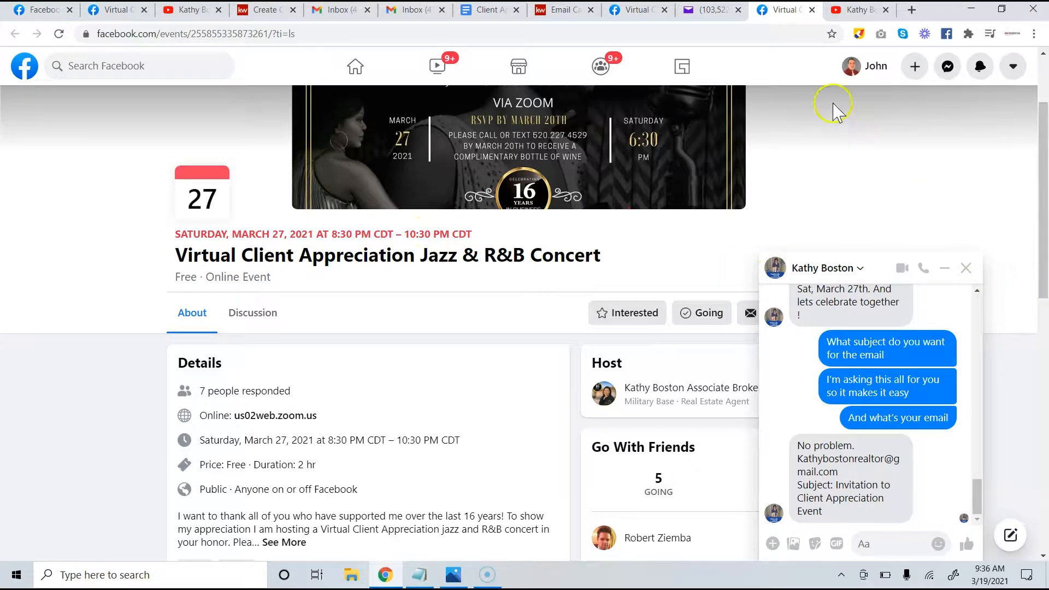
click(855, 10)
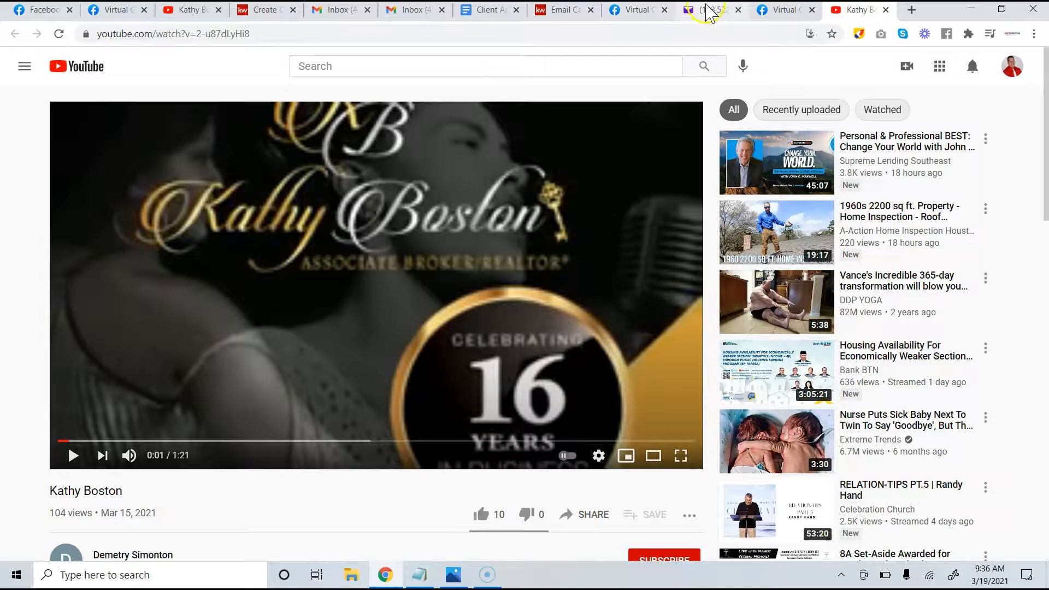
click(565, 12)
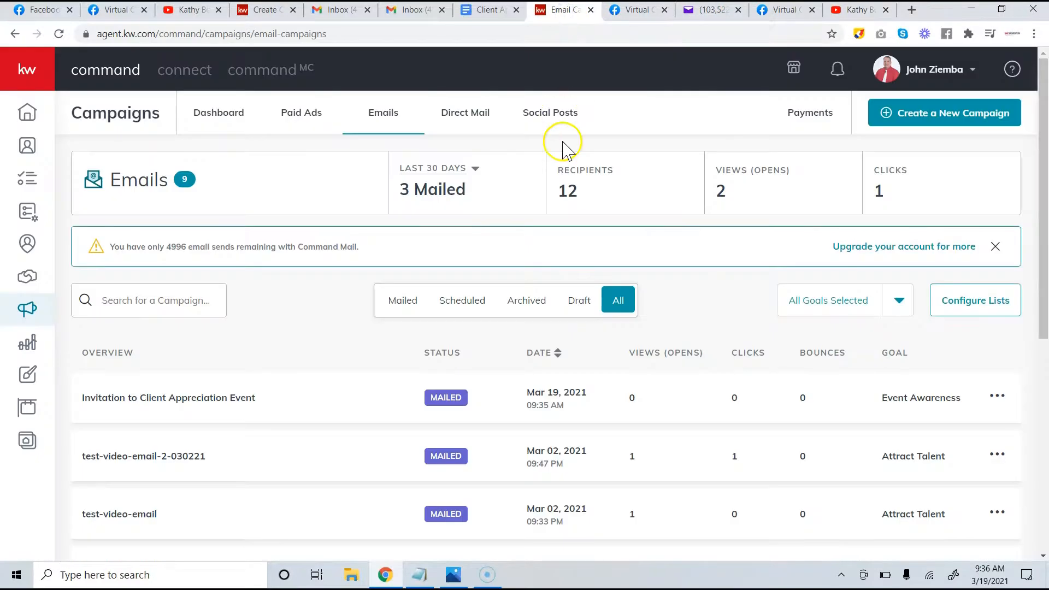
Duplicate the Invitation to Client Appreciation Event campaign using Duplicate and Customize
scroll(562, 145, down, 2)
scroll(560, 148, up, 2)
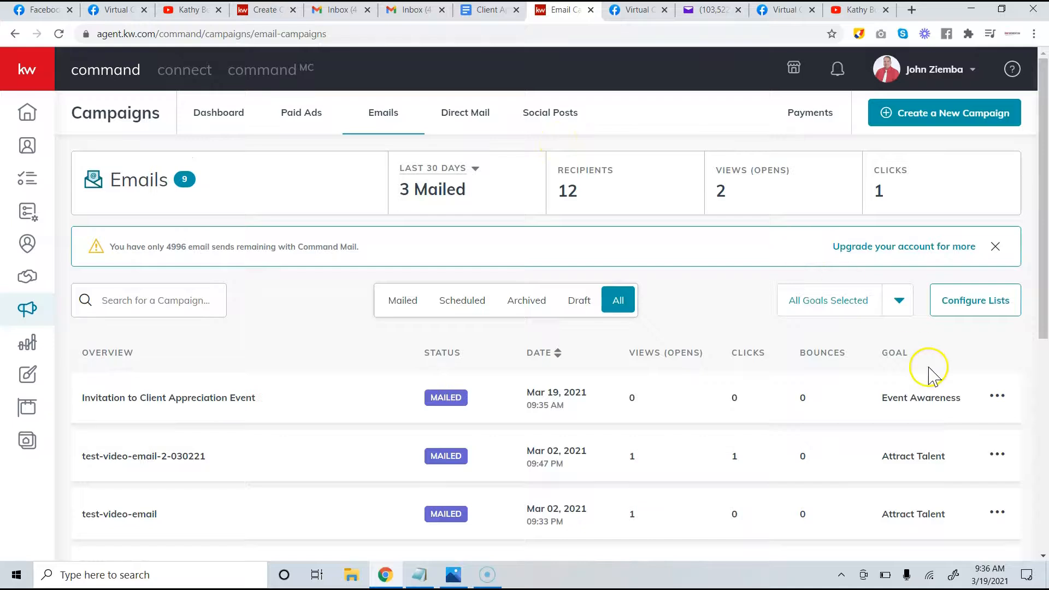
click(1003, 398)
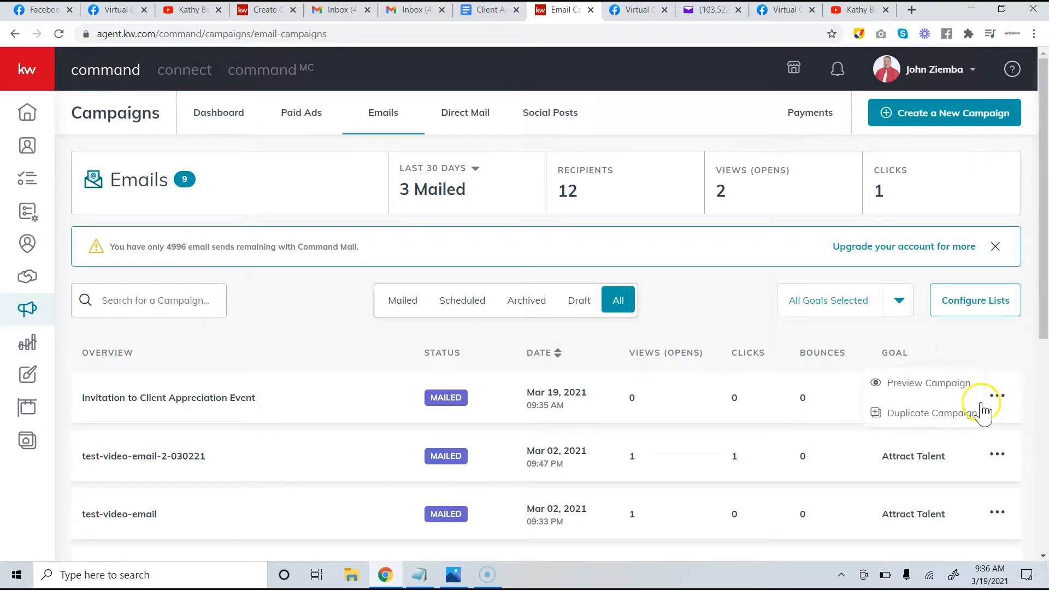
click(954, 414)
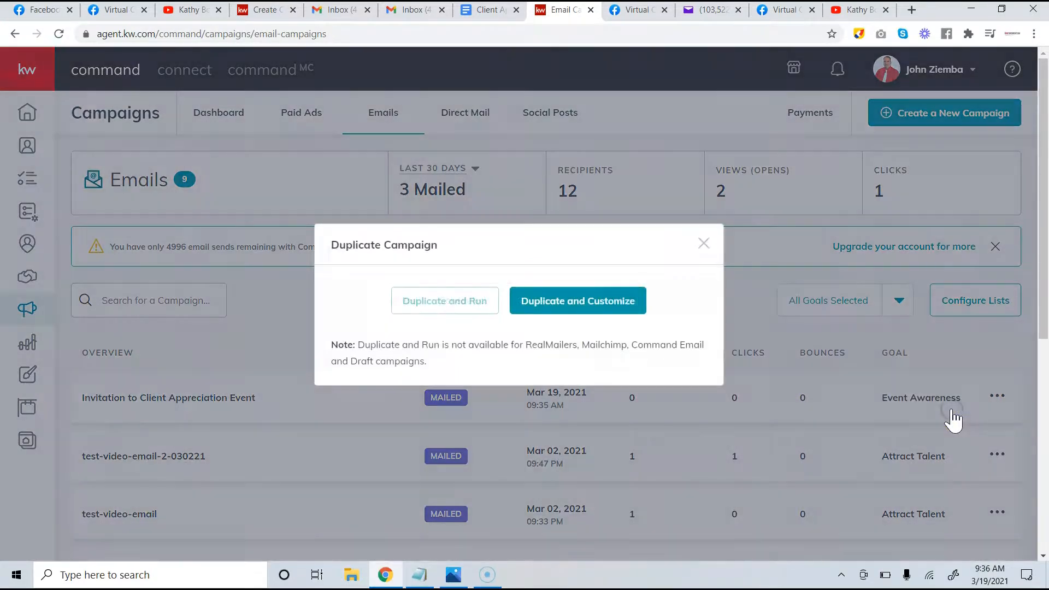
click(554, 311)
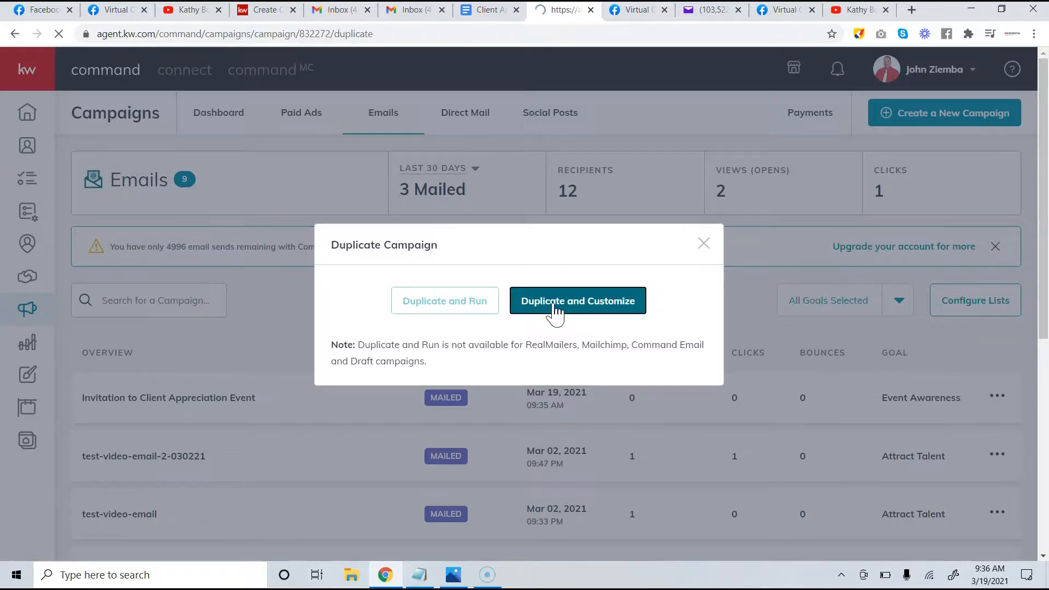
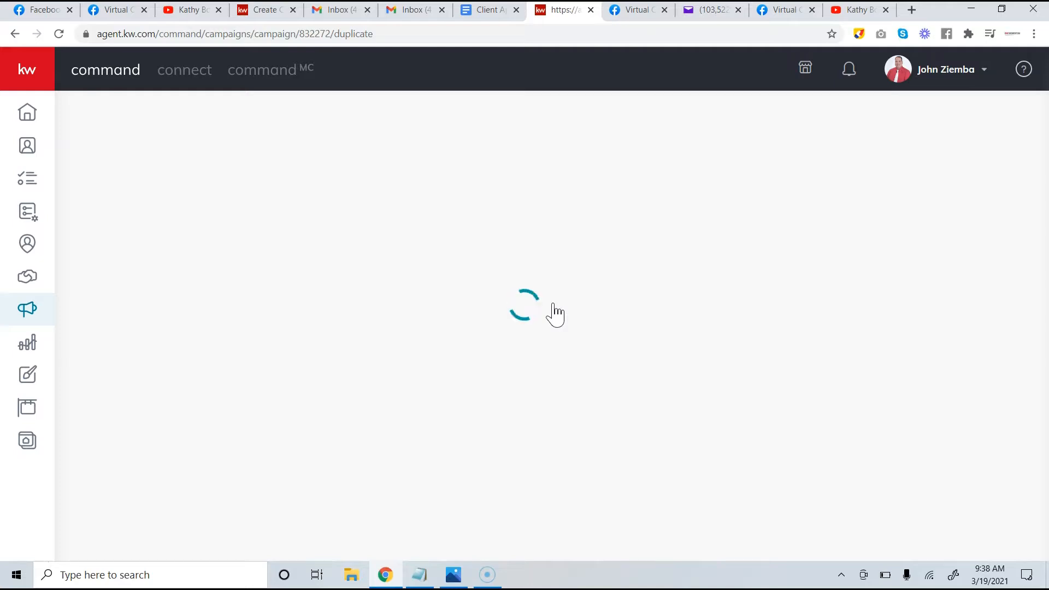
Reload the duplicate campaign and pick Test-video as its Send To recipients list
click(59, 35)
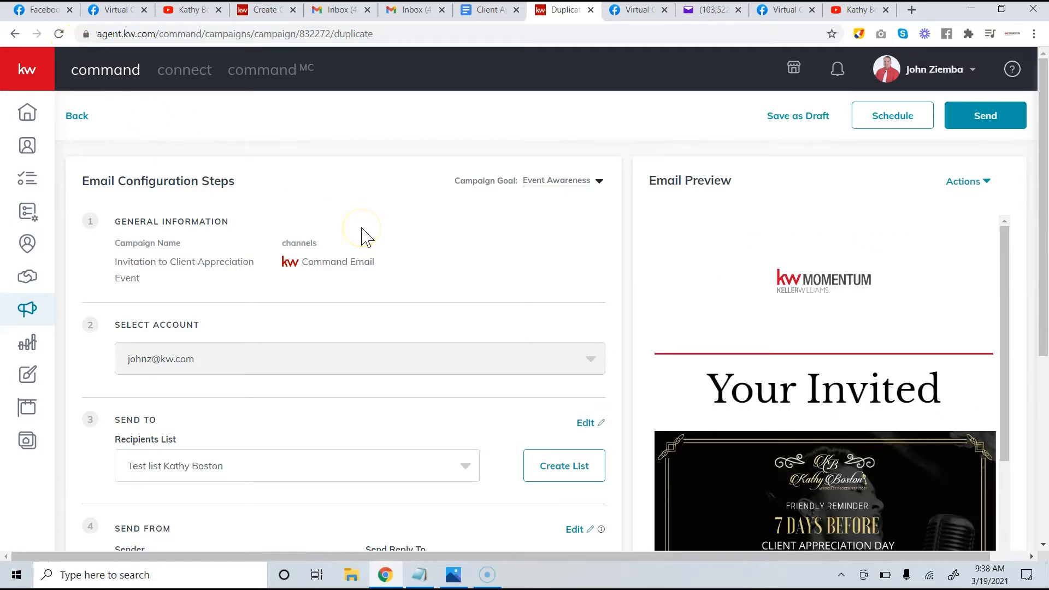
scroll(366, 237, down, 1)
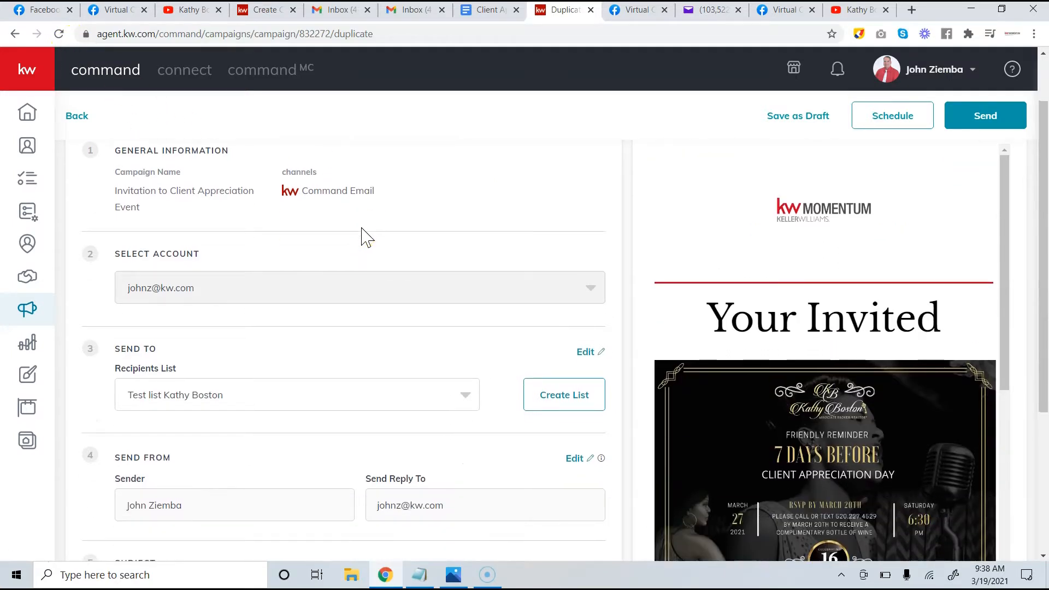
scroll(366, 237, down, 3)
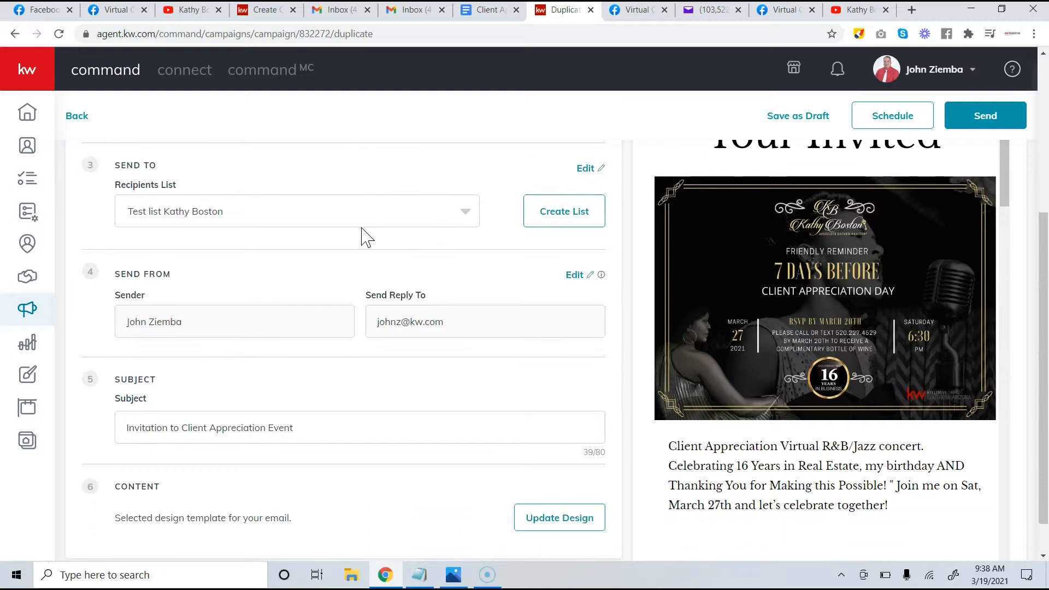
scroll(366, 238, down, 1)
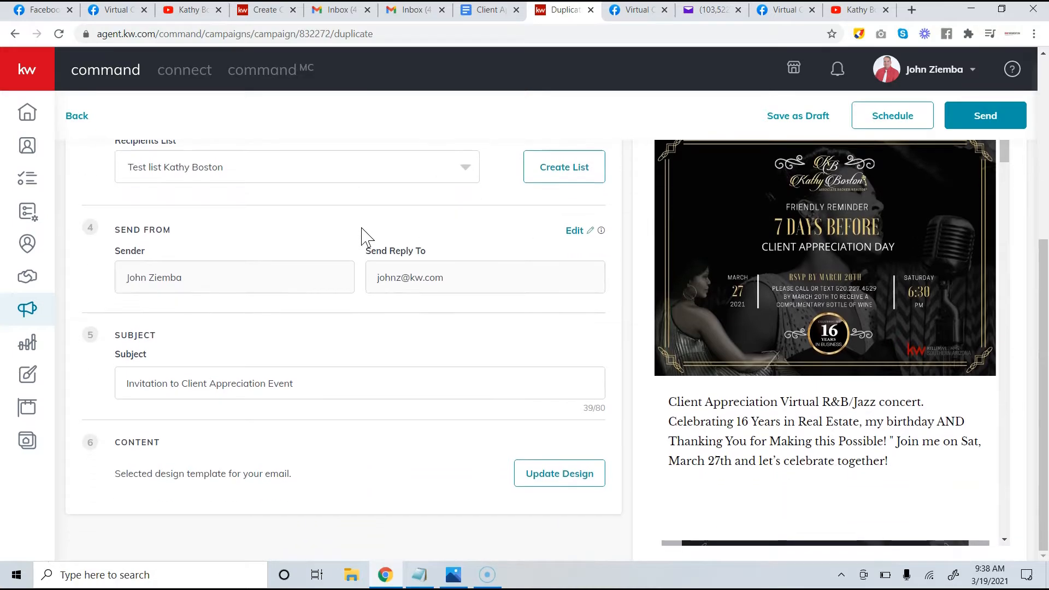
scroll(365, 235, up, 2)
click(441, 306)
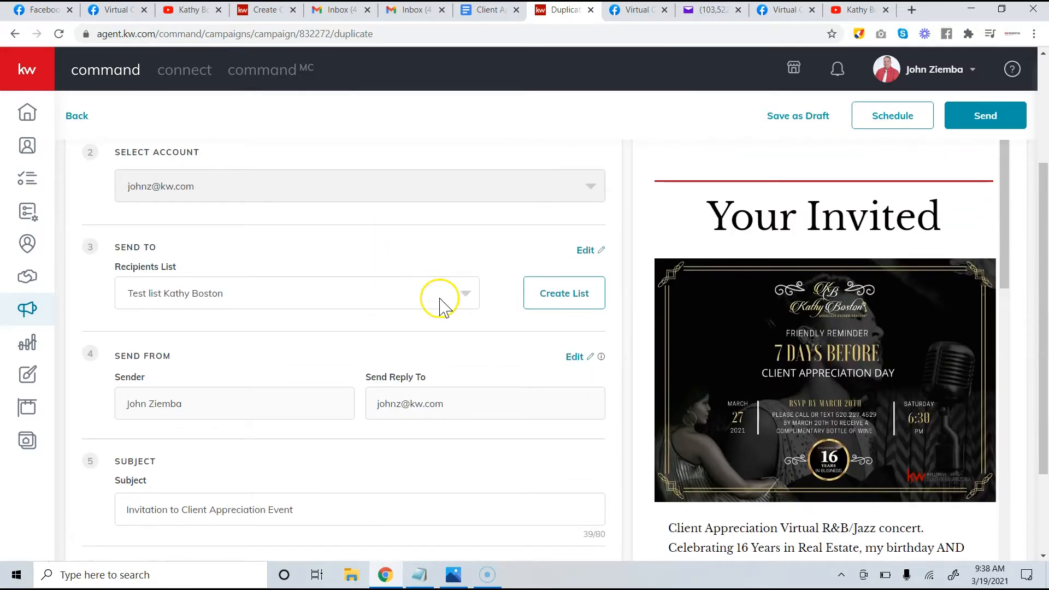
click(437, 305)
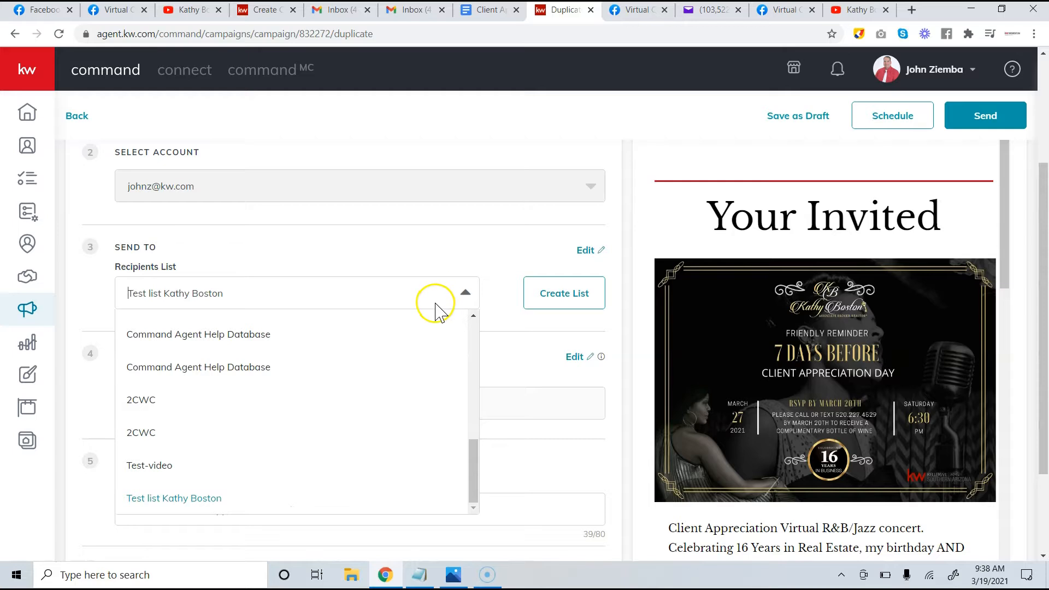
scroll(415, 345, up, 7)
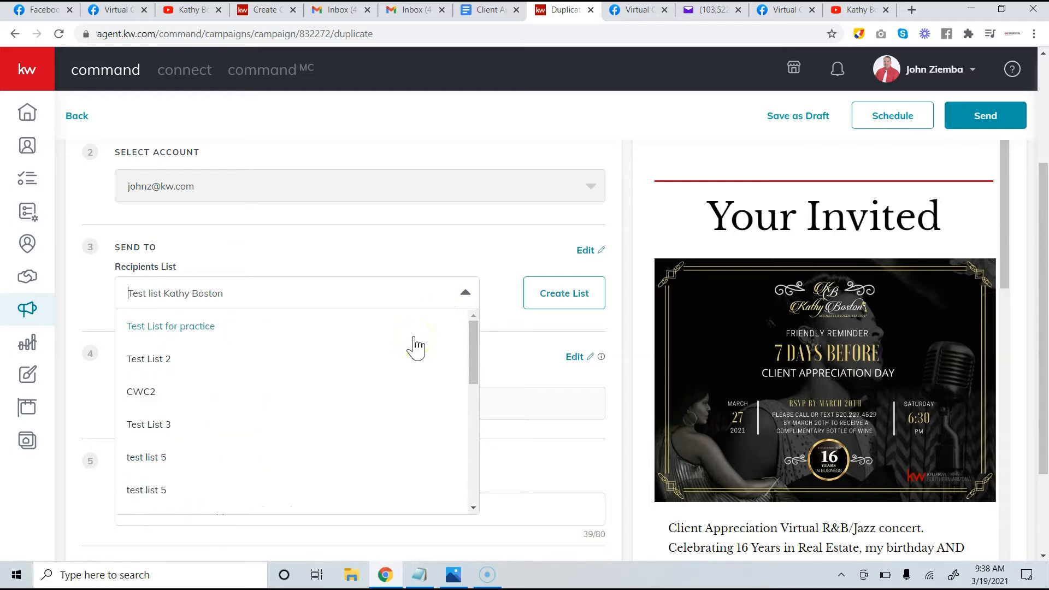
scroll(404, 368, down, 7)
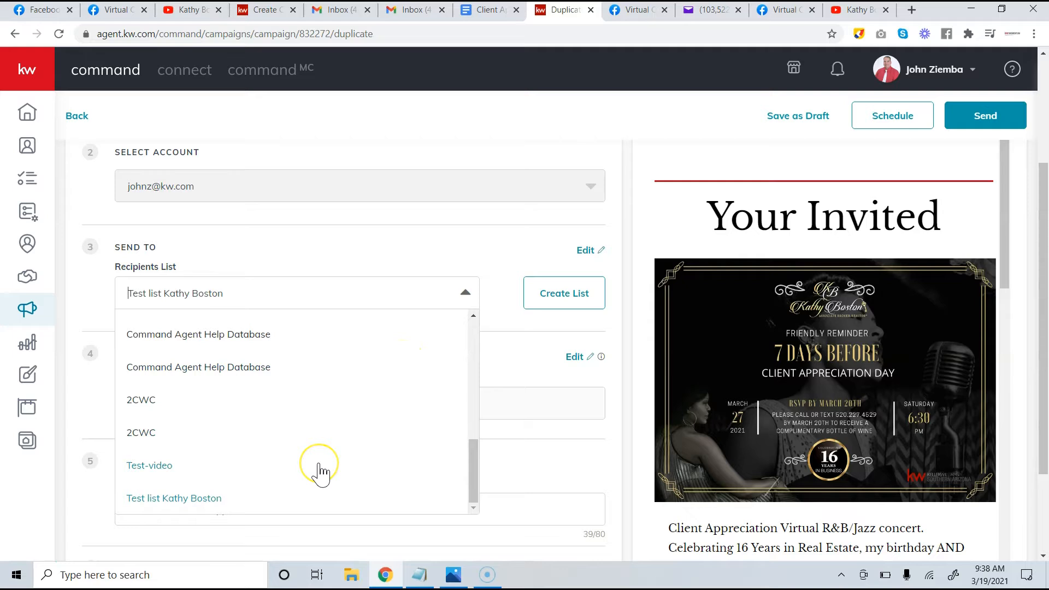
click(167, 469)
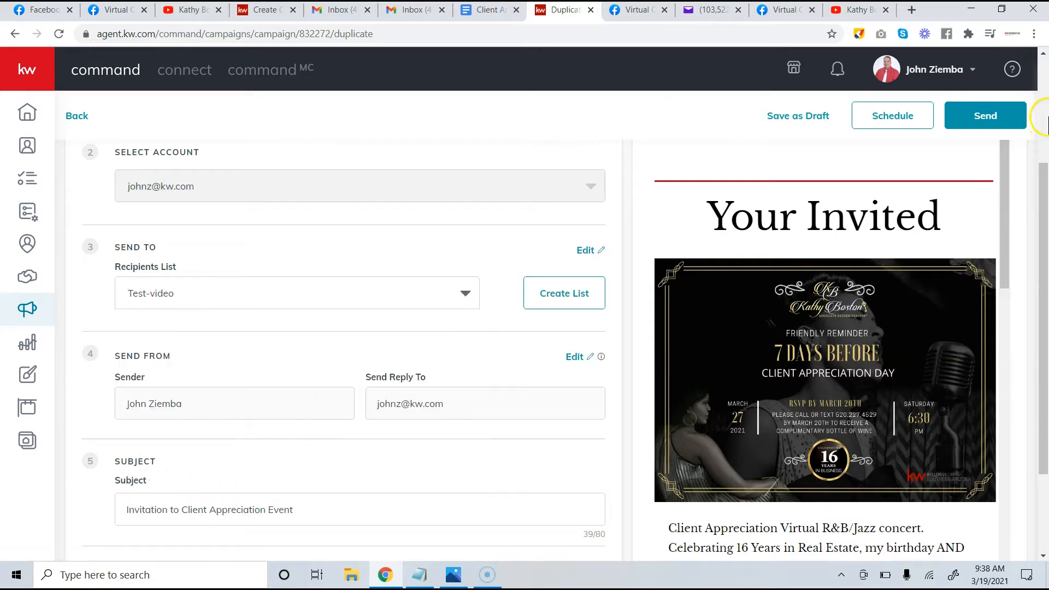
Send the duplicated invitation campaign now with Send Now
click(991, 116)
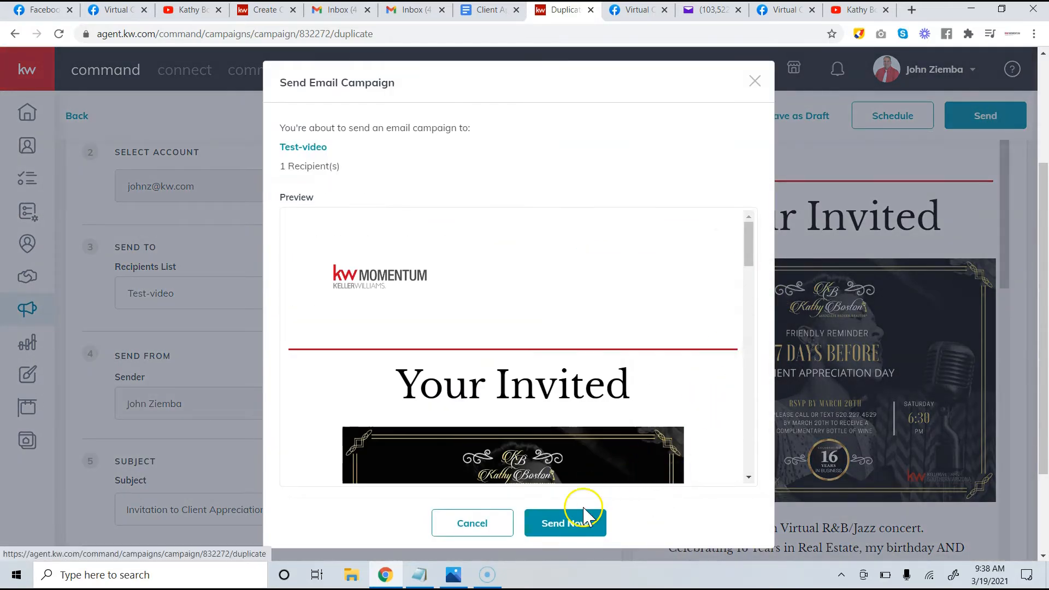
click(548, 528)
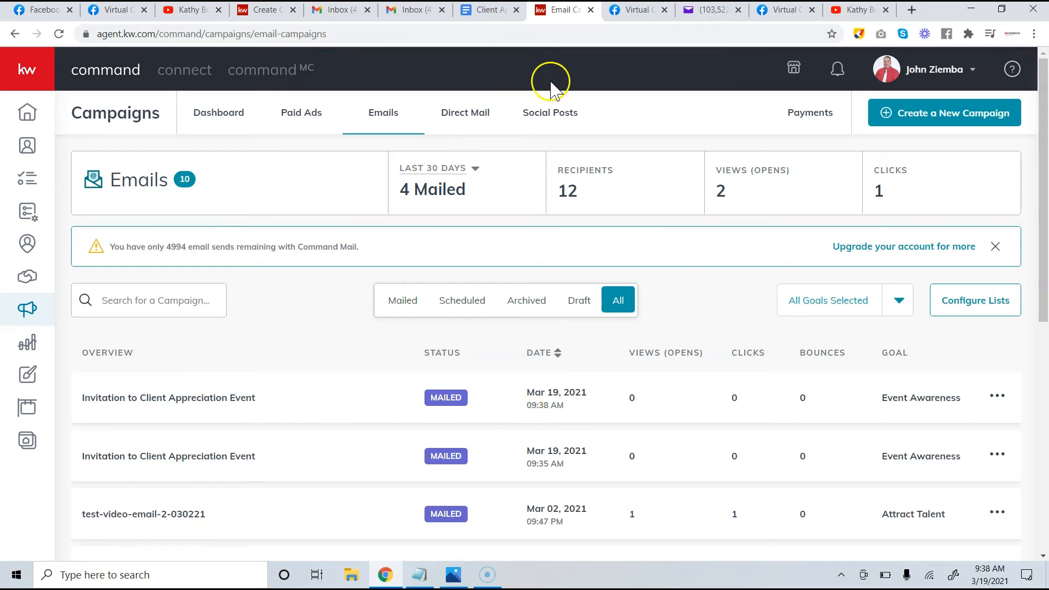
click(711, 12)
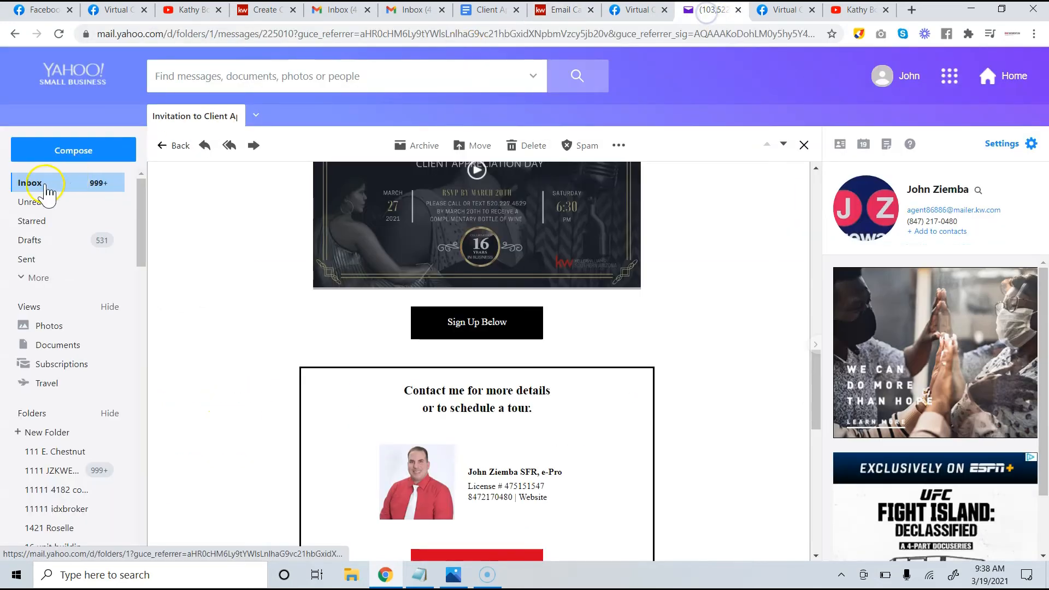
Refresh the Yahoo inbox and open the new 9:38 AM Invitation to Client Appreciation Event email
click(33, 184)
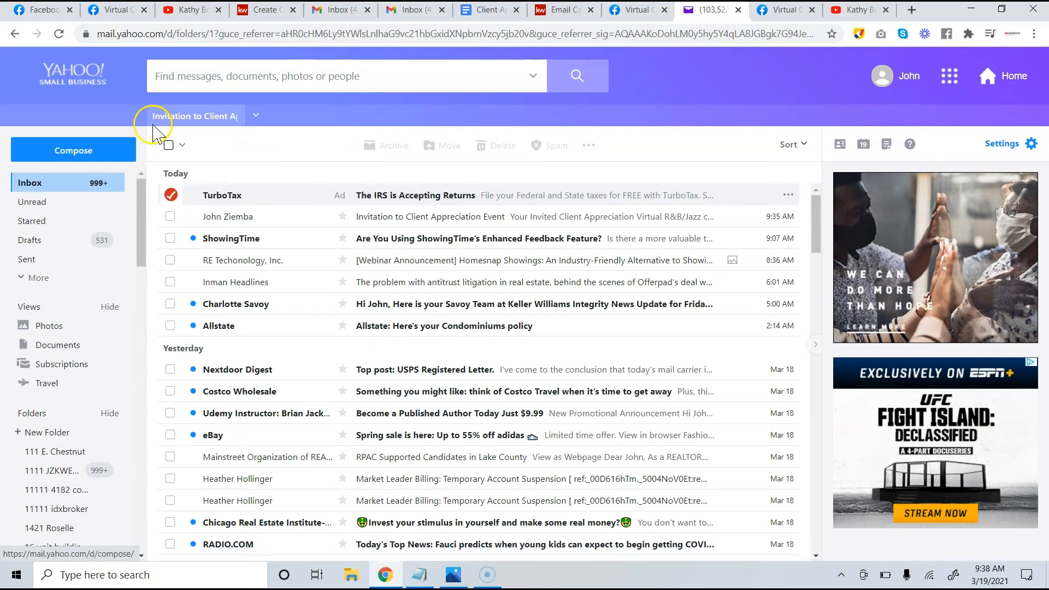
click(59, 34)
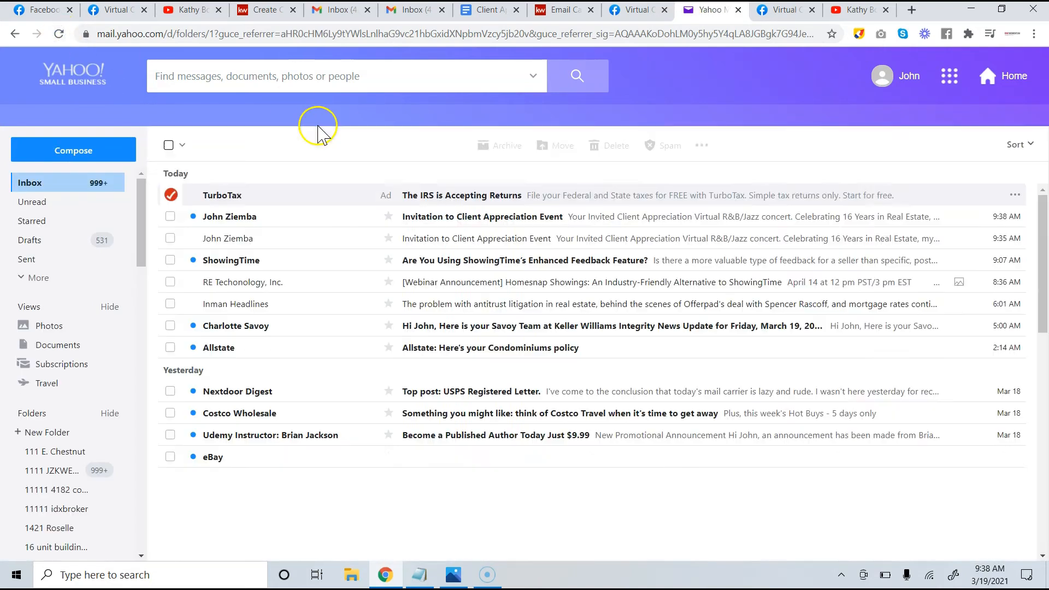
click(399, 217)
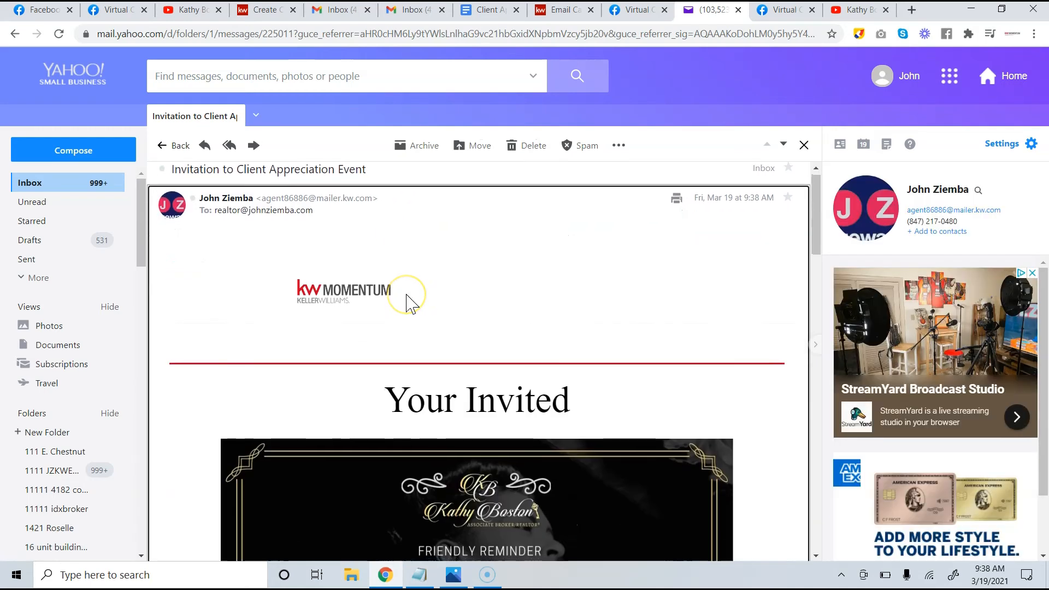
scroll(407, 298, down, 8)
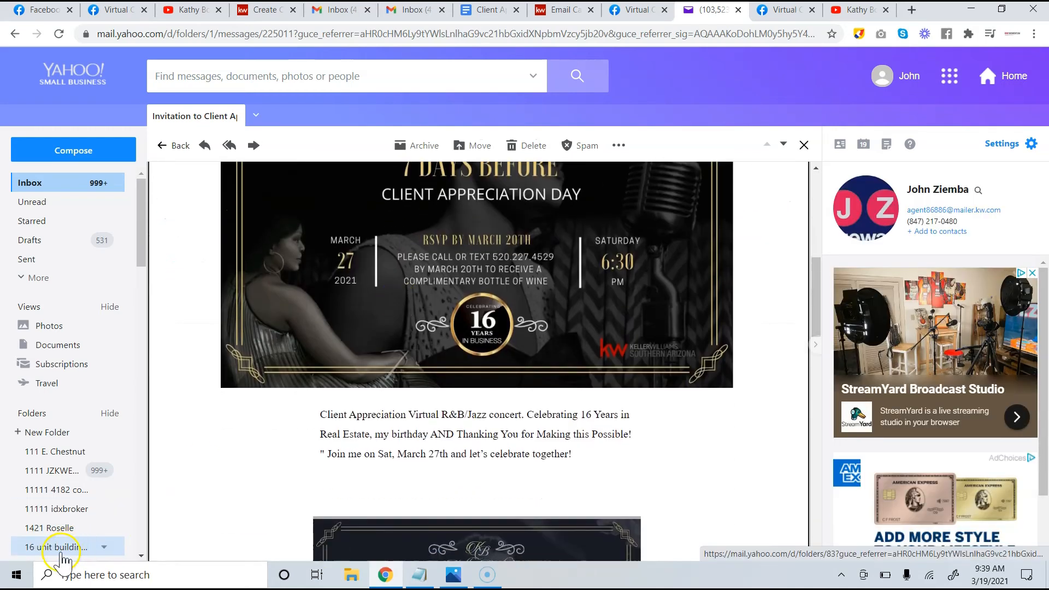